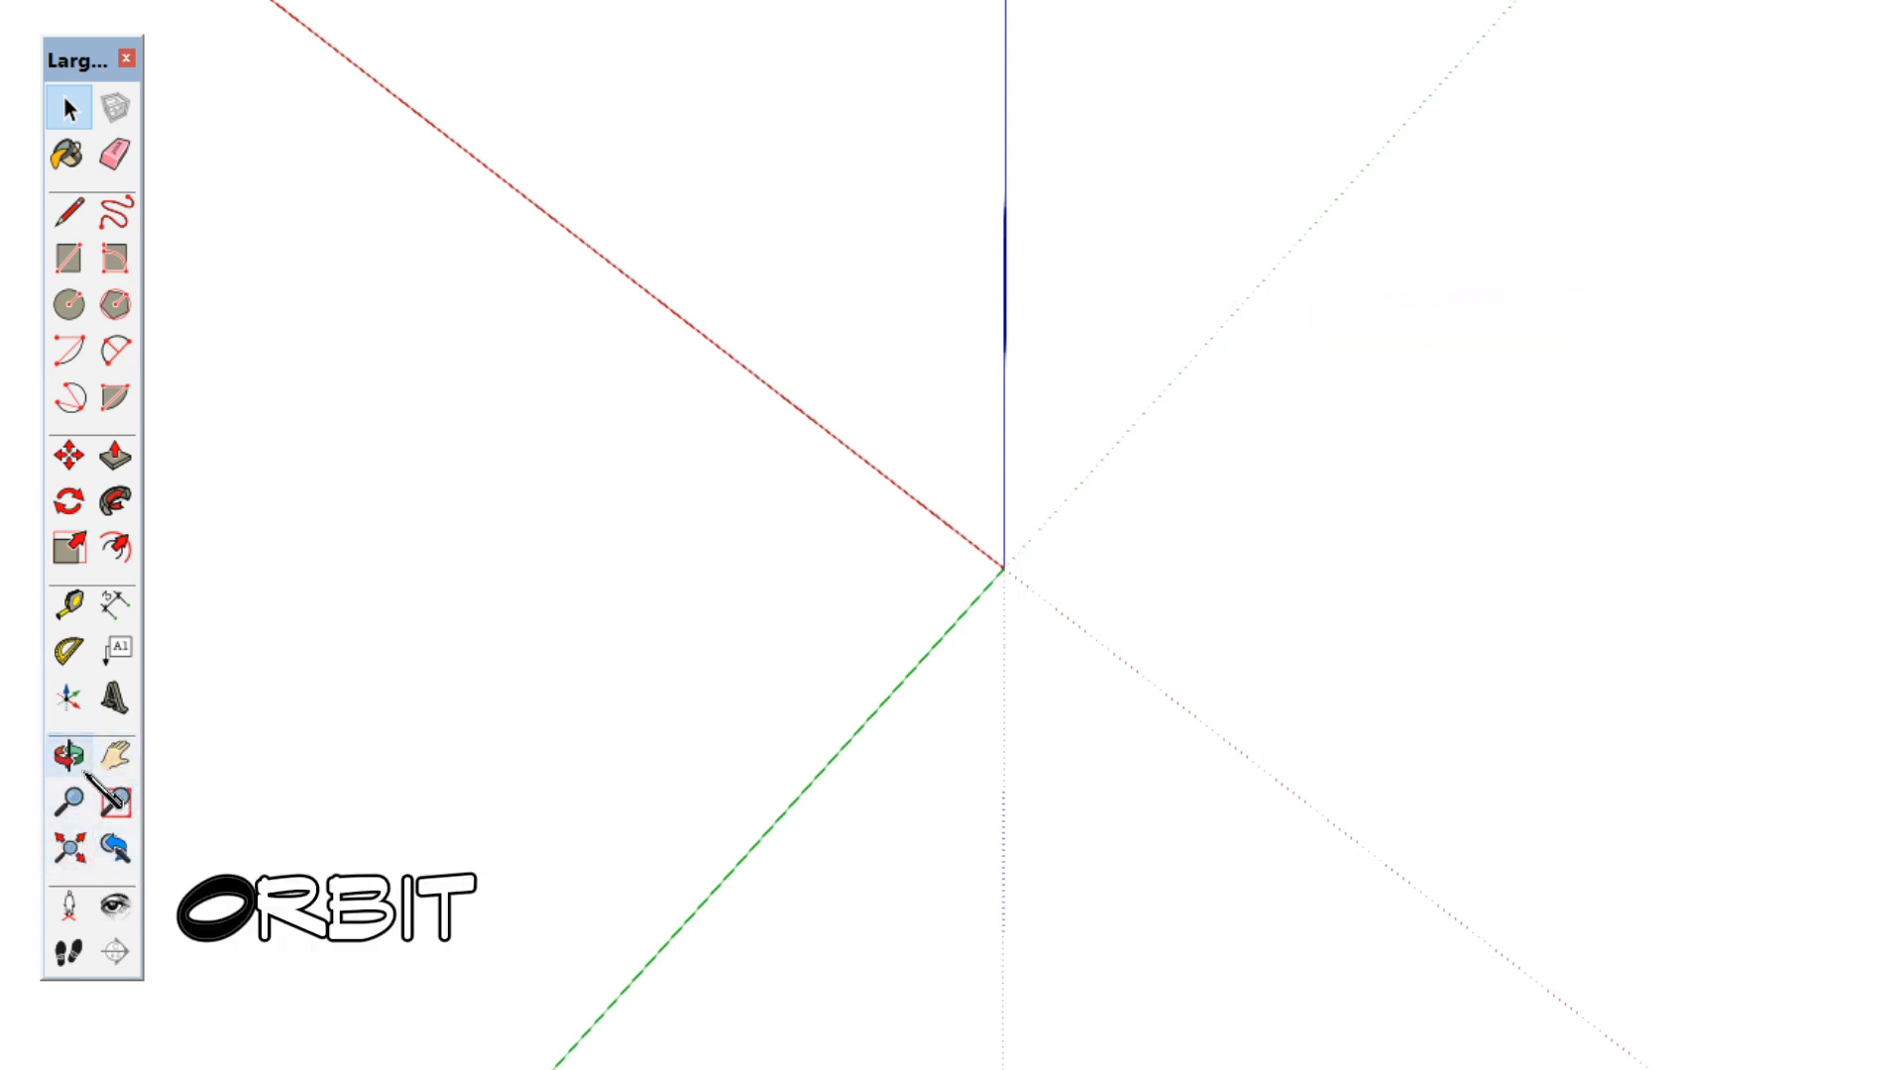
Draw an open chain of five connected line segments around the origin.
left_click_drag(1061, 667, 652, 646)
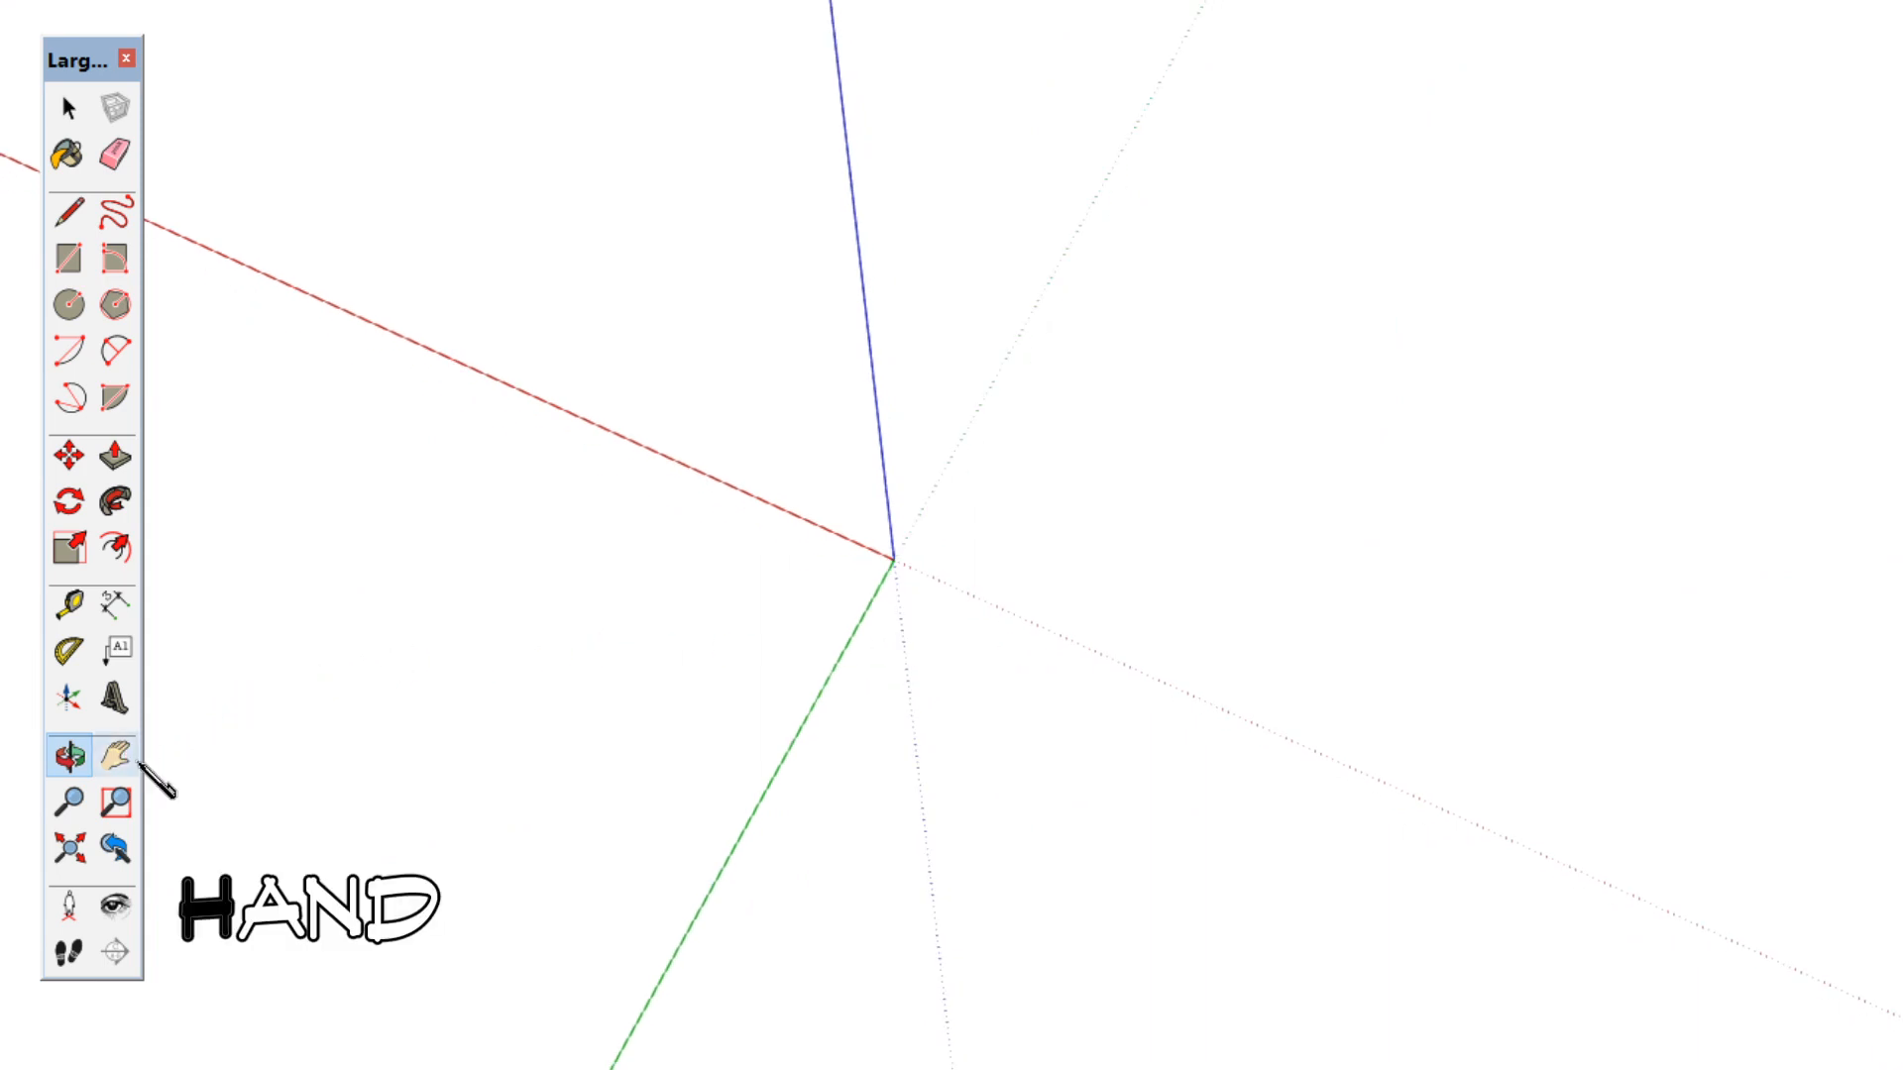
left_click_drag(551, 561, 434, 660)
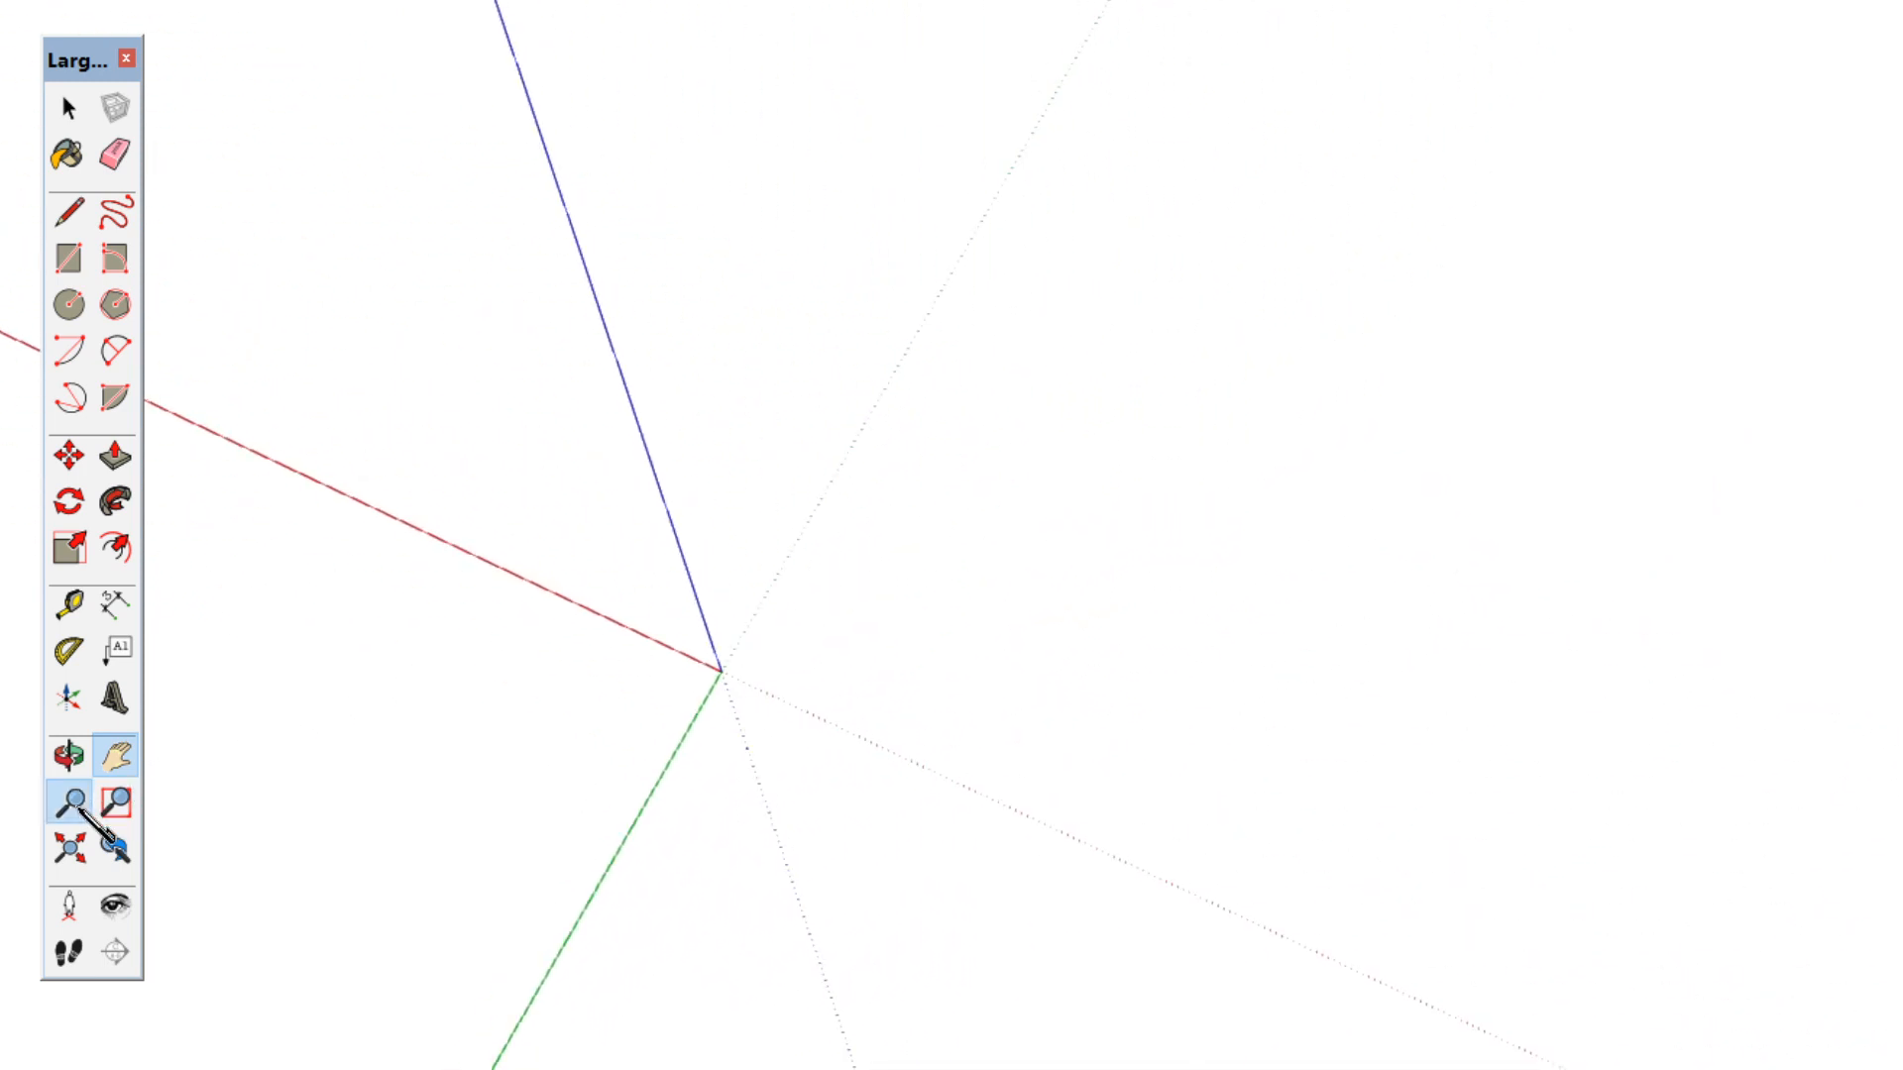
left_click(71, 803)
mouse_move(750, 364)
left_mouse_down()
mouse_move(773, 323)
mouse_move(740, 960)
mouse_move(764, 93)
mouse_move(776, 920)
mouse_move(641, 352)
mouse_move(666, 812)
mouse_move(709, 1054)
mouse_move(638, 370)
mouse_move(637, 136)
mouse_move(634, 782)
mouse_move(595, 713)
left_mouse_up()
left_click(81, 211)
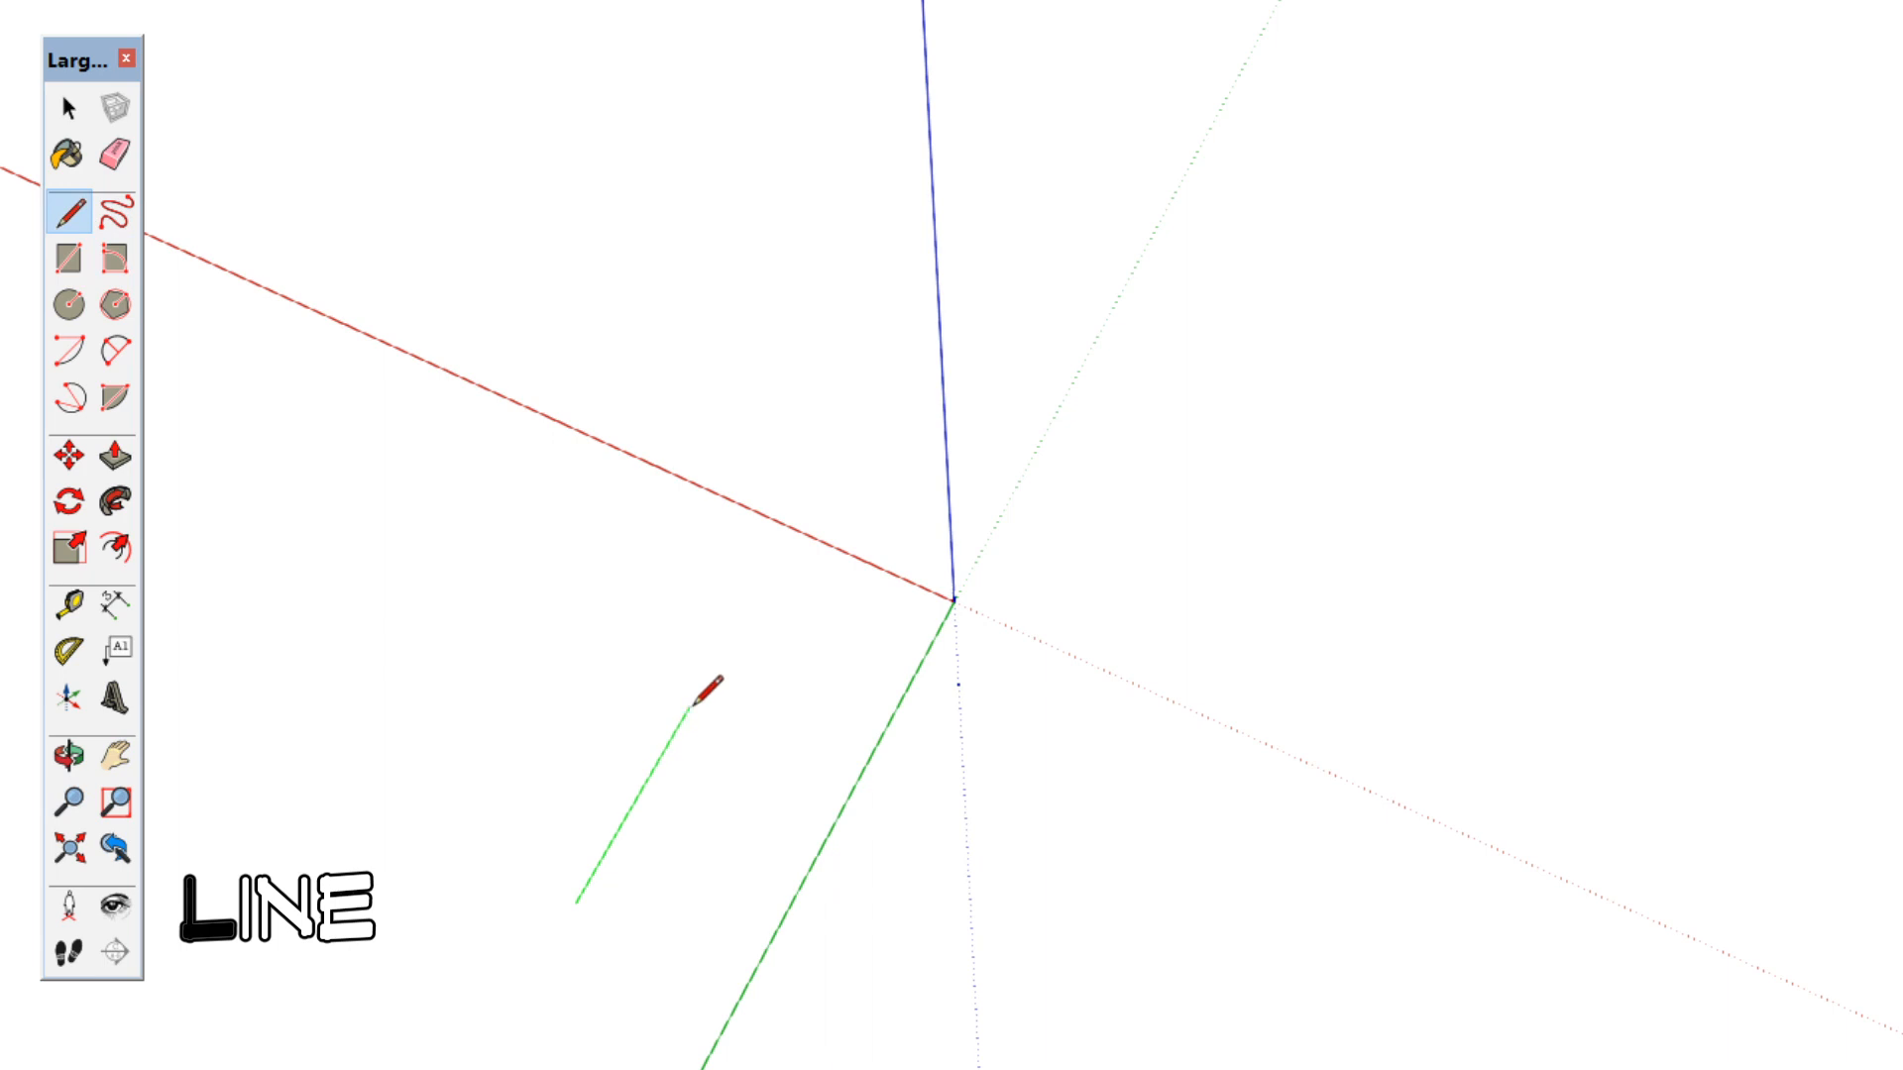
left_click(1311, 674)
left_click(1765, 328)
left_click(1181, 164)
left_click(473, 464)
key("space")
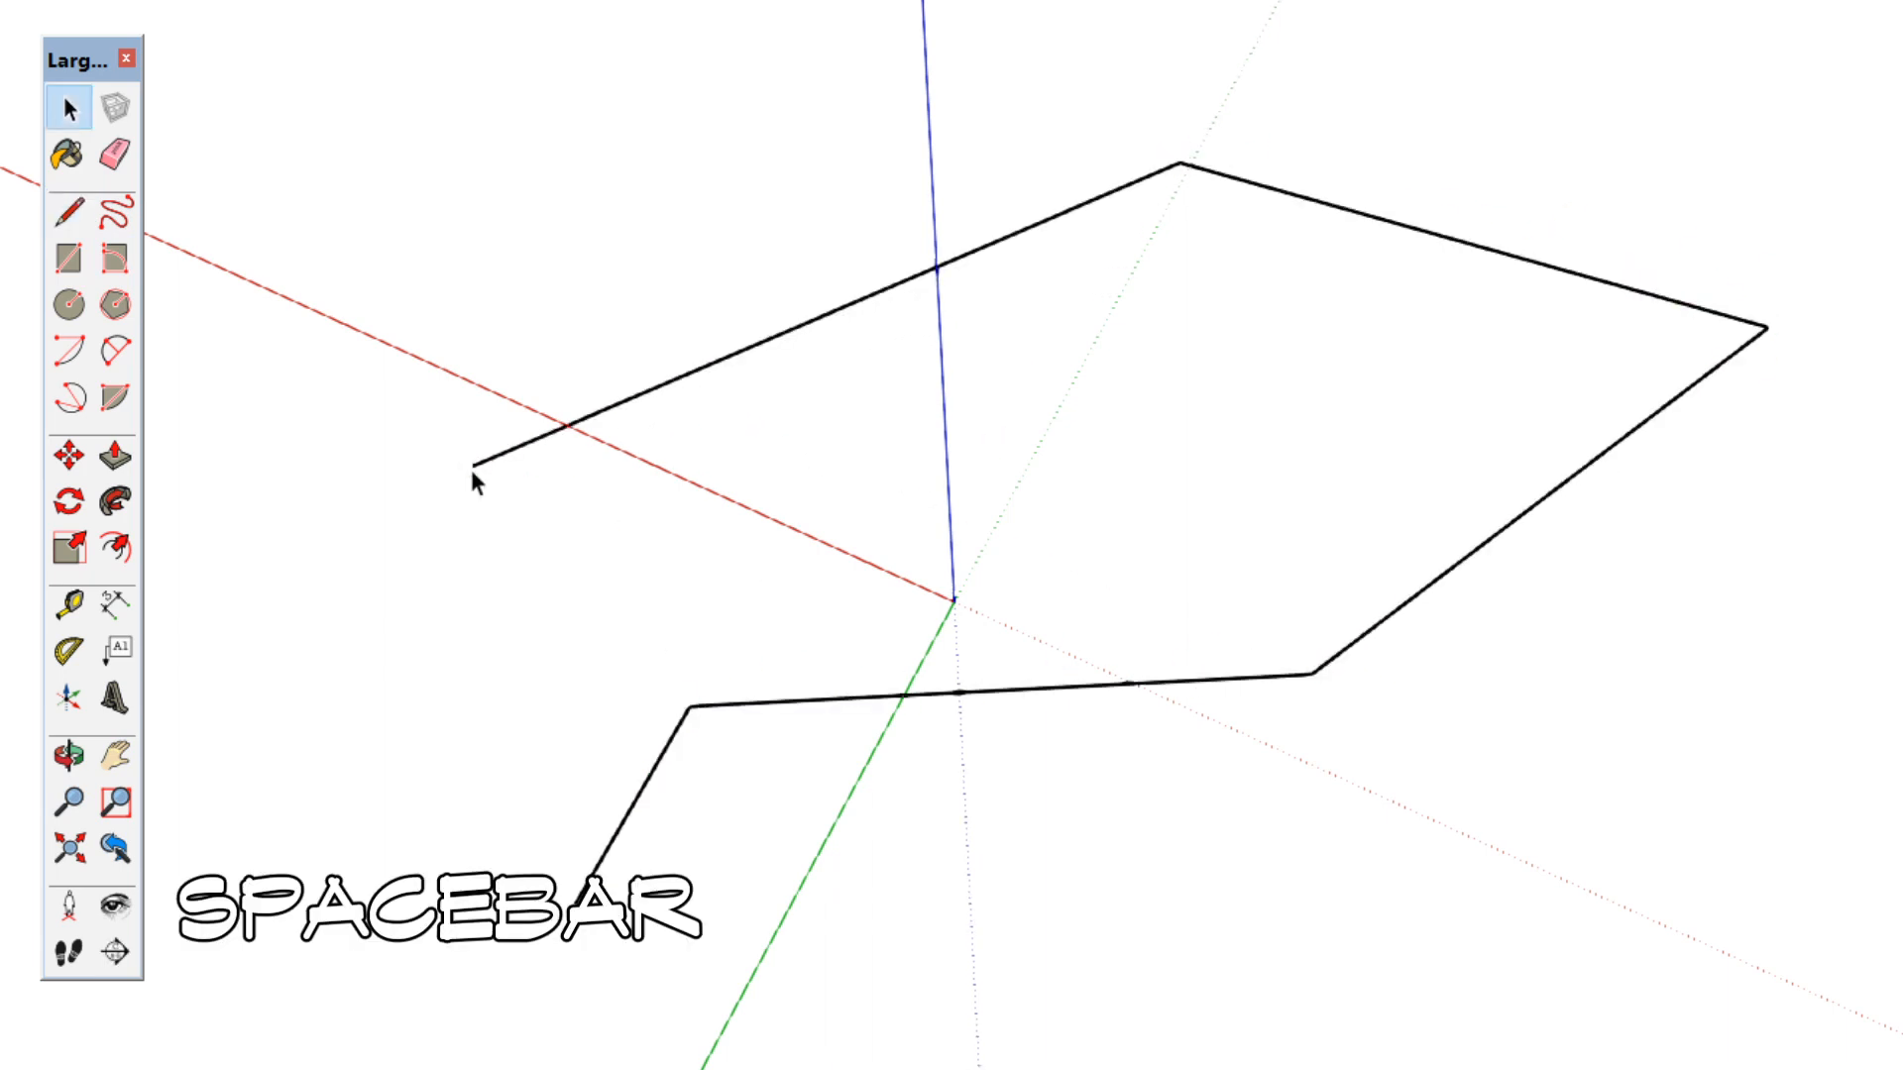
Sketch a freehand heart inside the open outline and draw three rectangles beside it, the small middle one overlapping both larger ones.
left_click(115, 211)
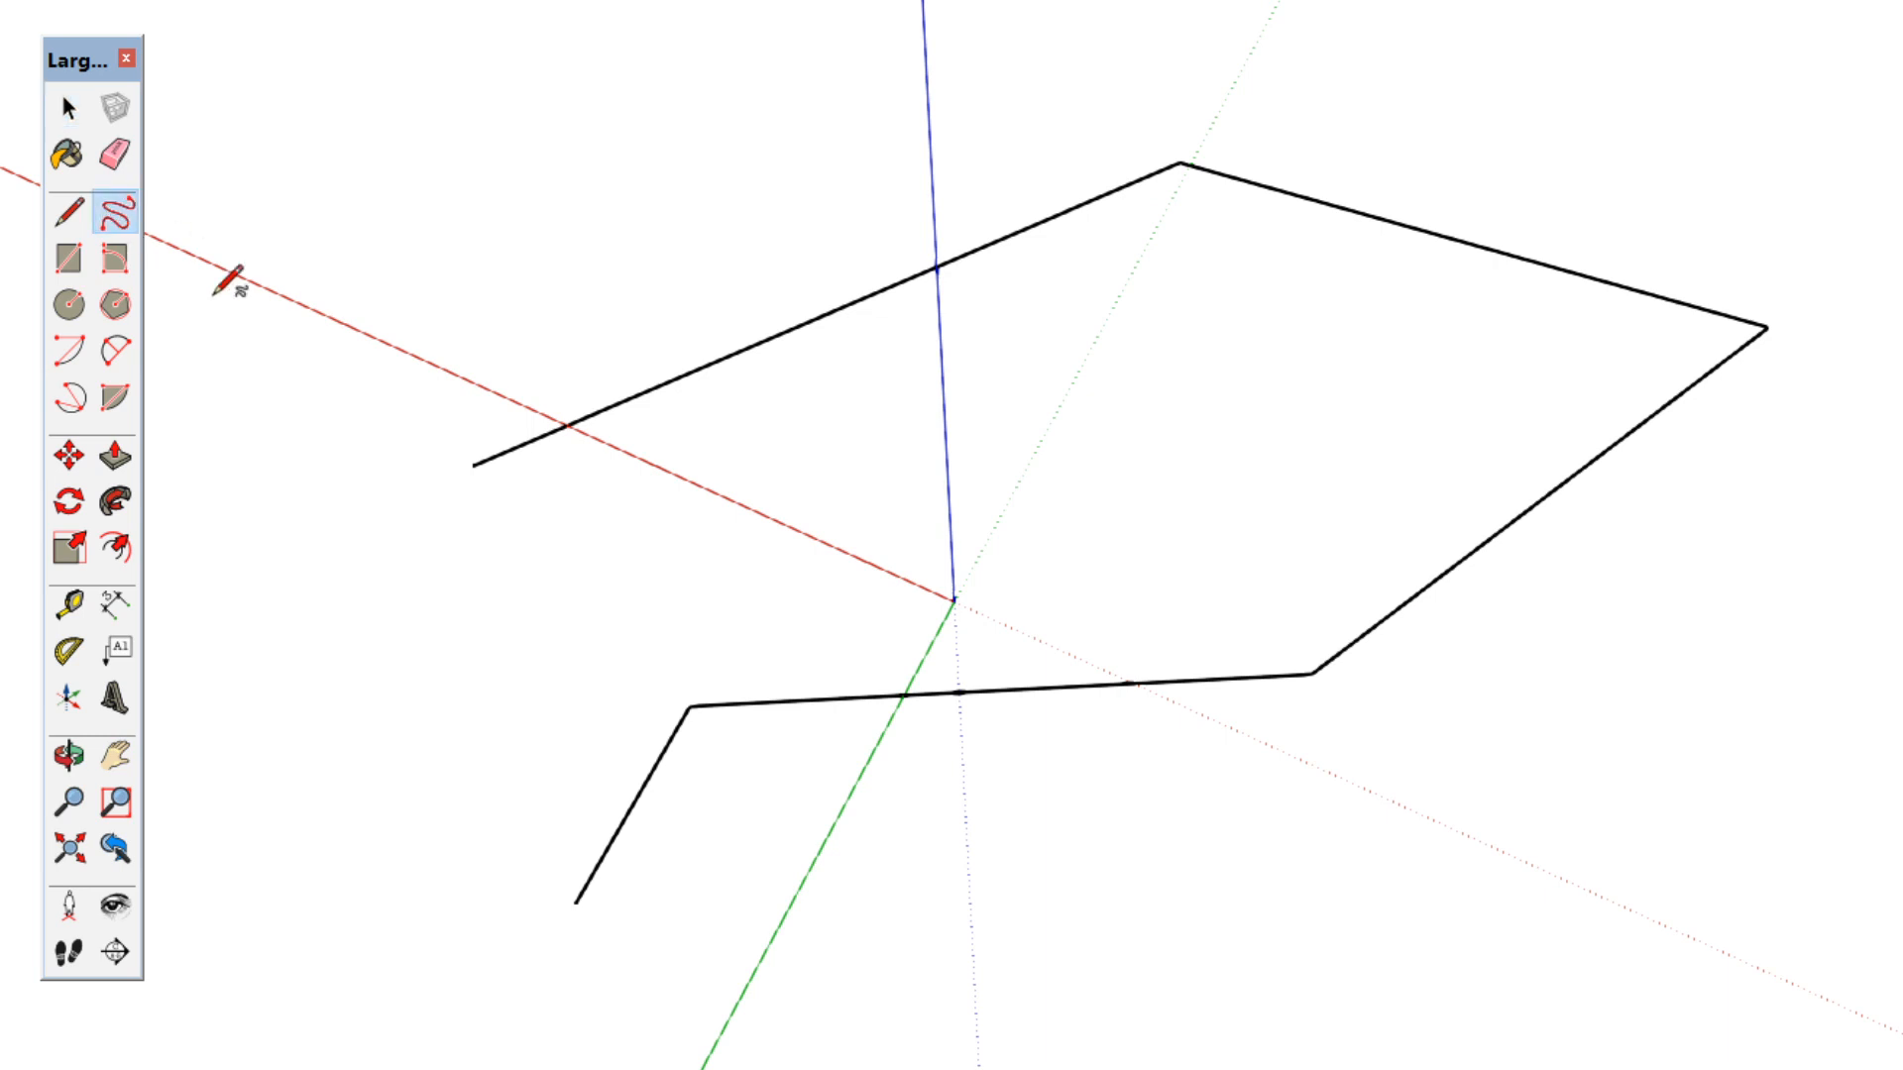
left_click_drag(742, 468, 1094, 652)
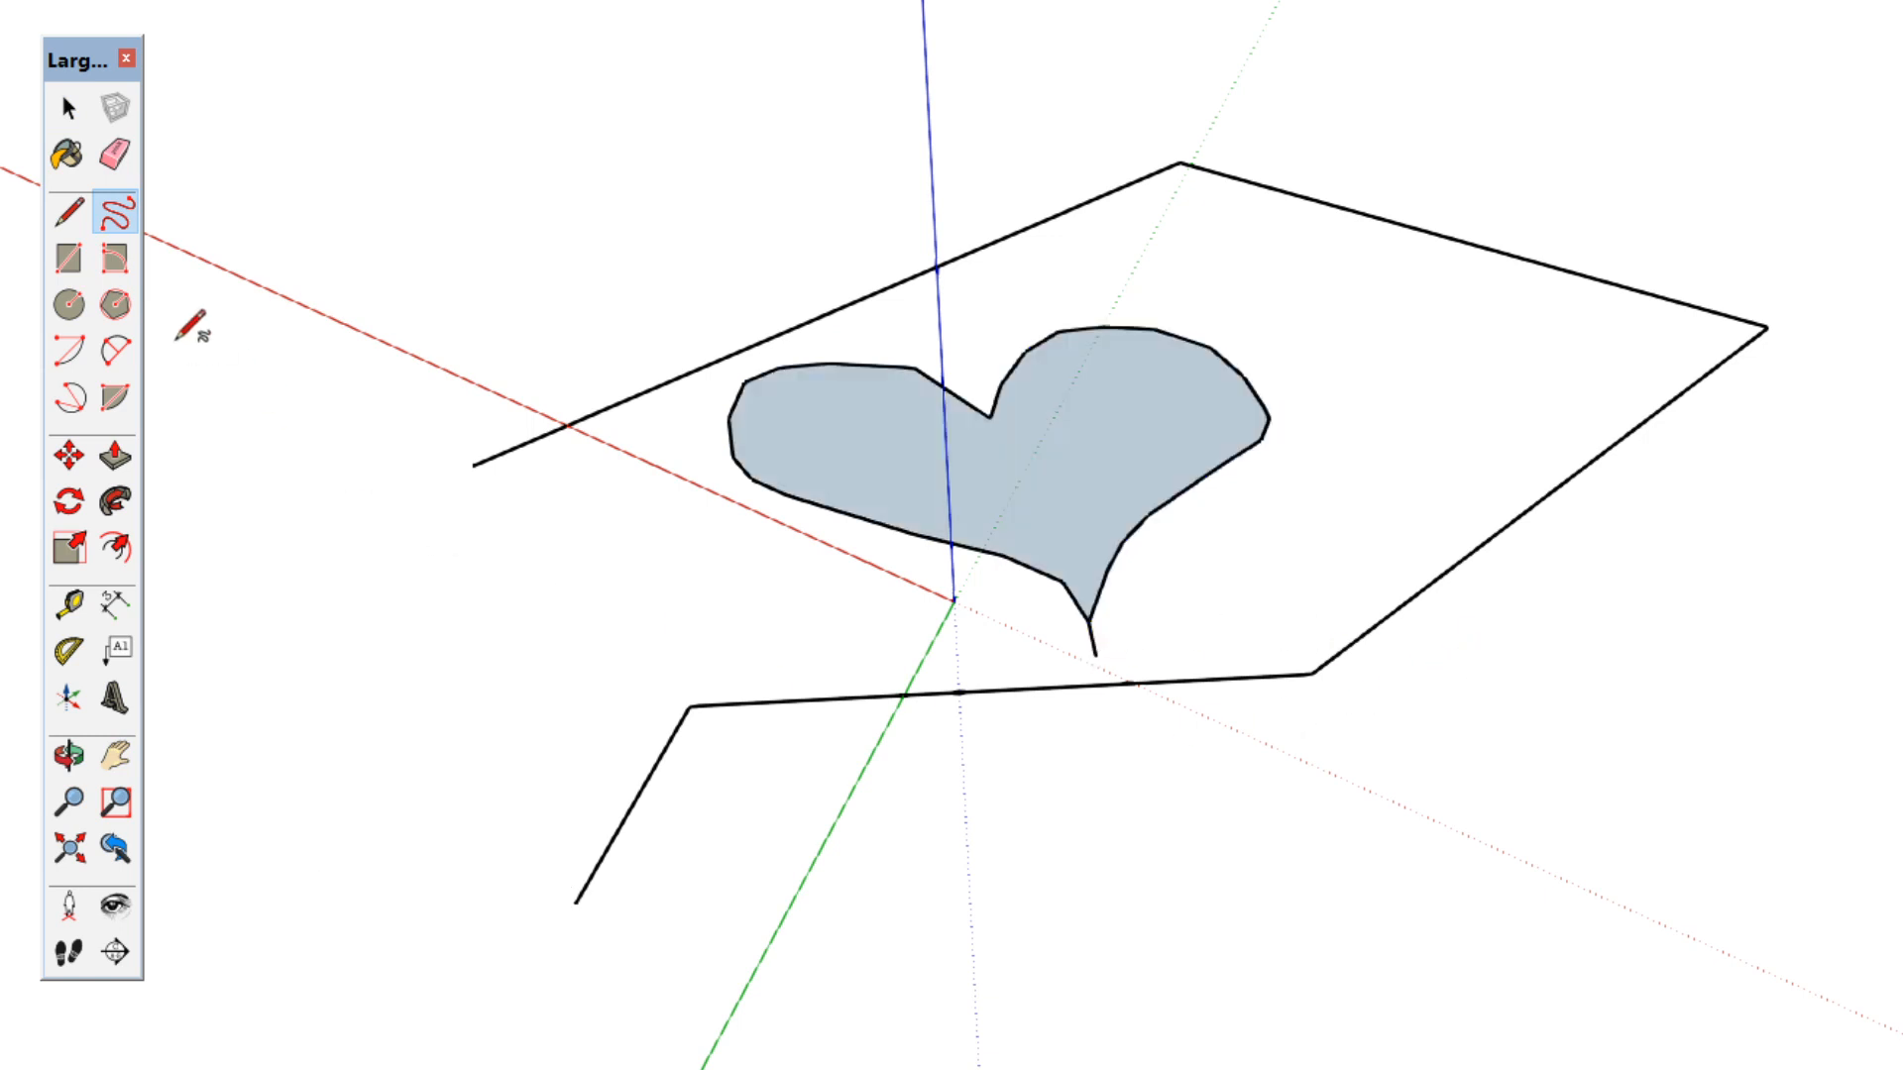
left_click(69, 257)
left_click(739, 745)
left_click(868, 1016)
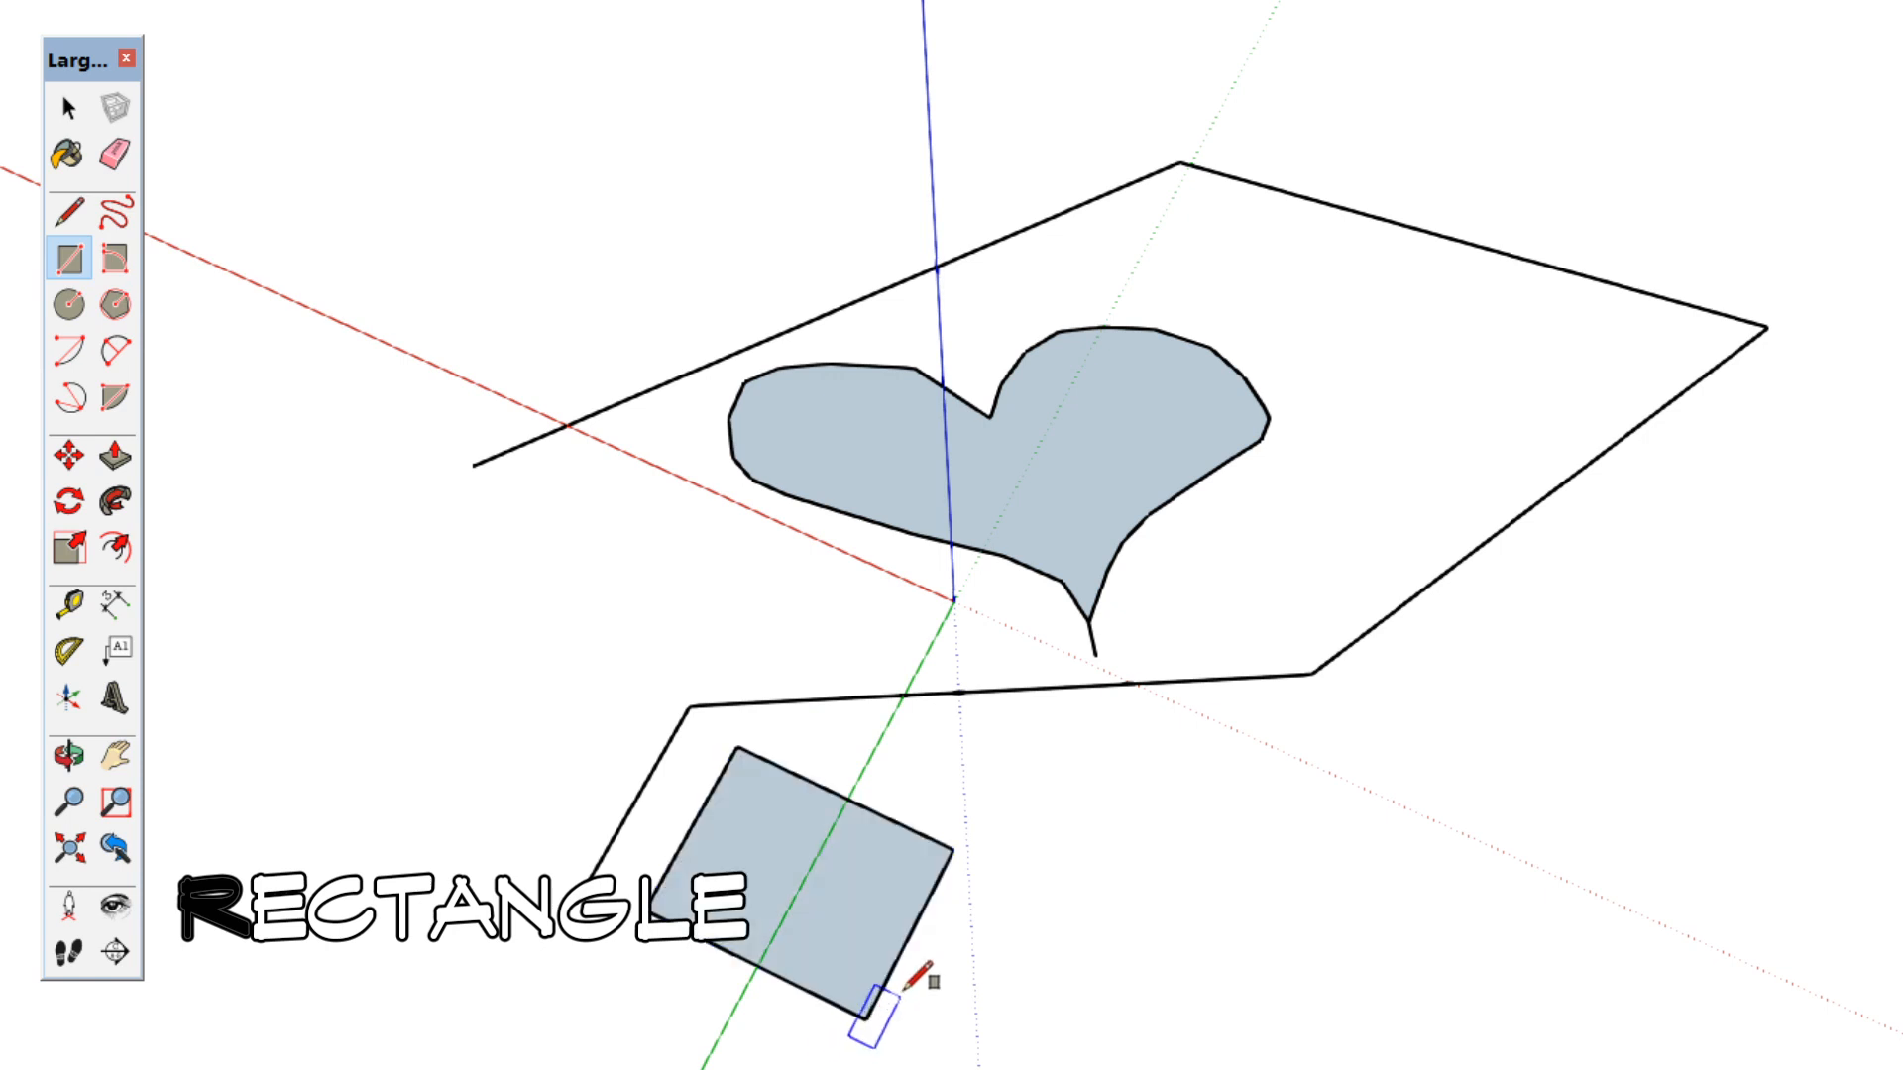
left_click(1009, 911)
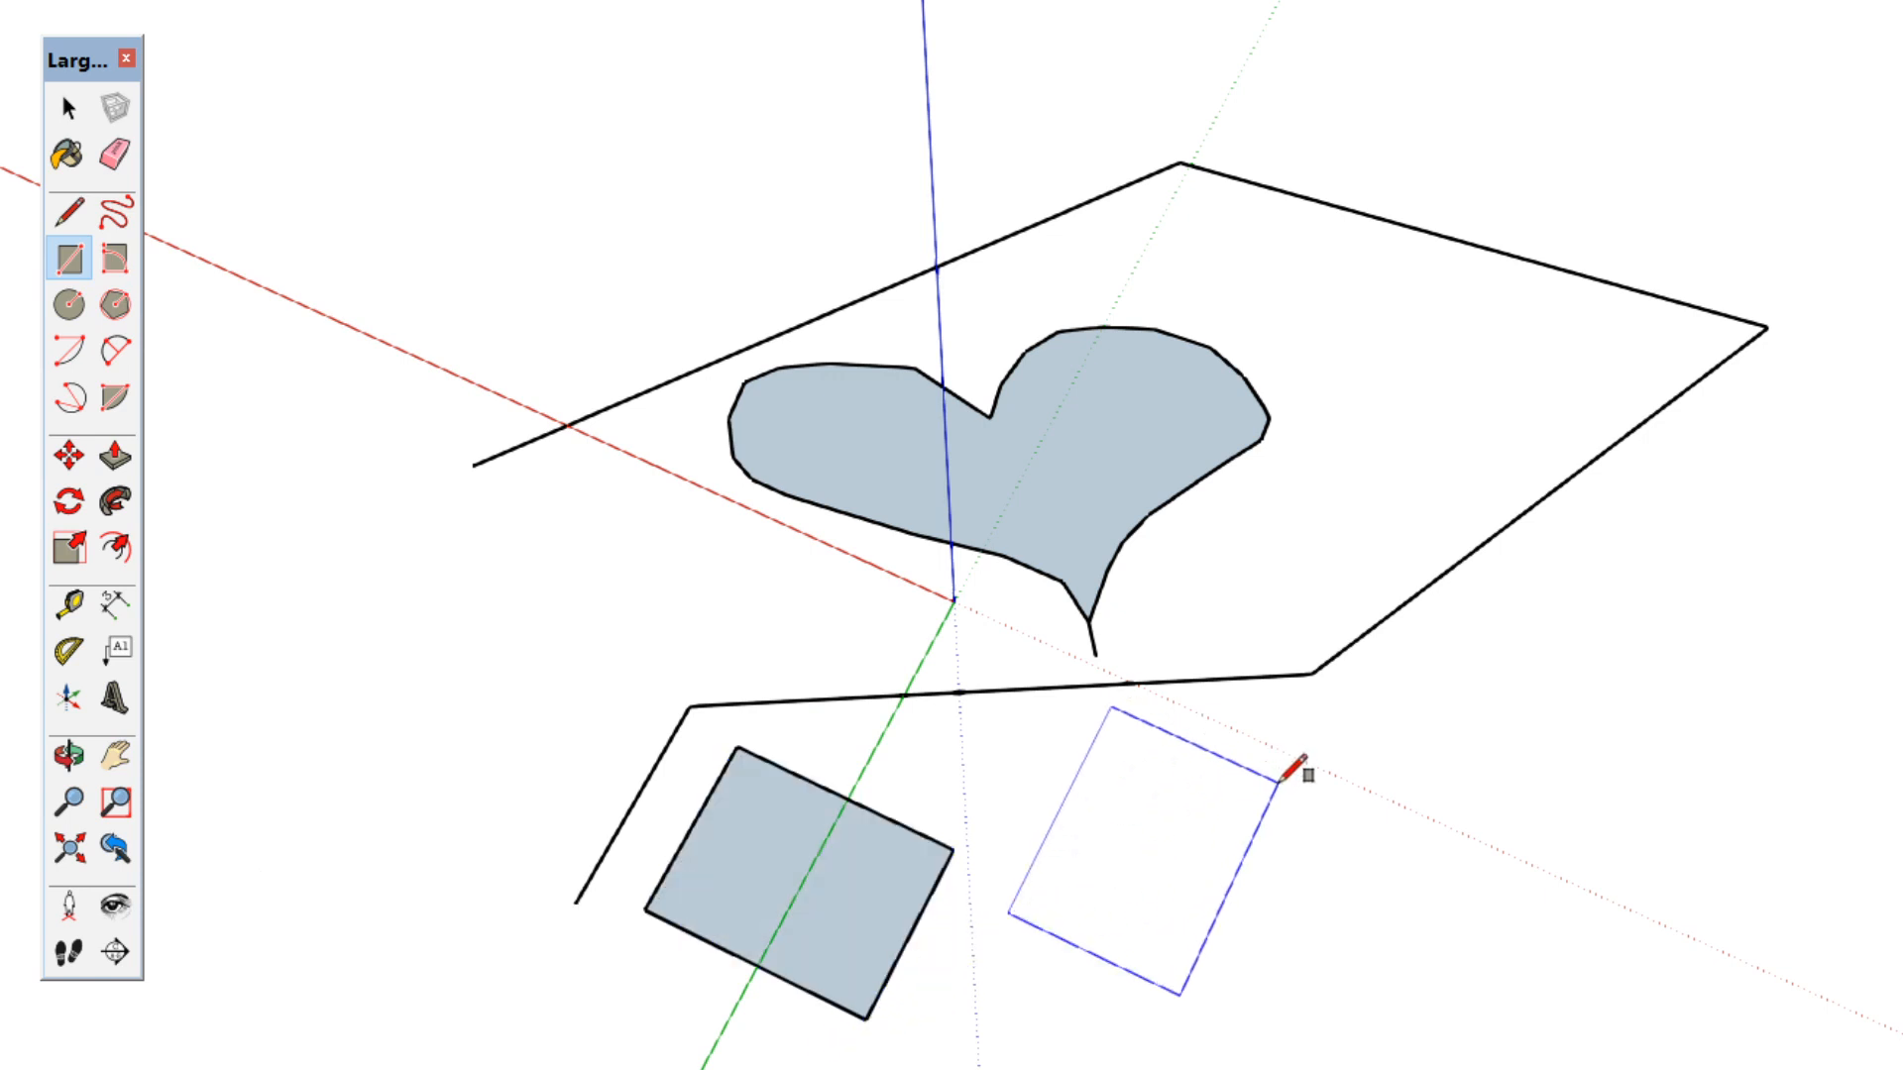
left_click(1312, 850)
left_click(1296, 1012)
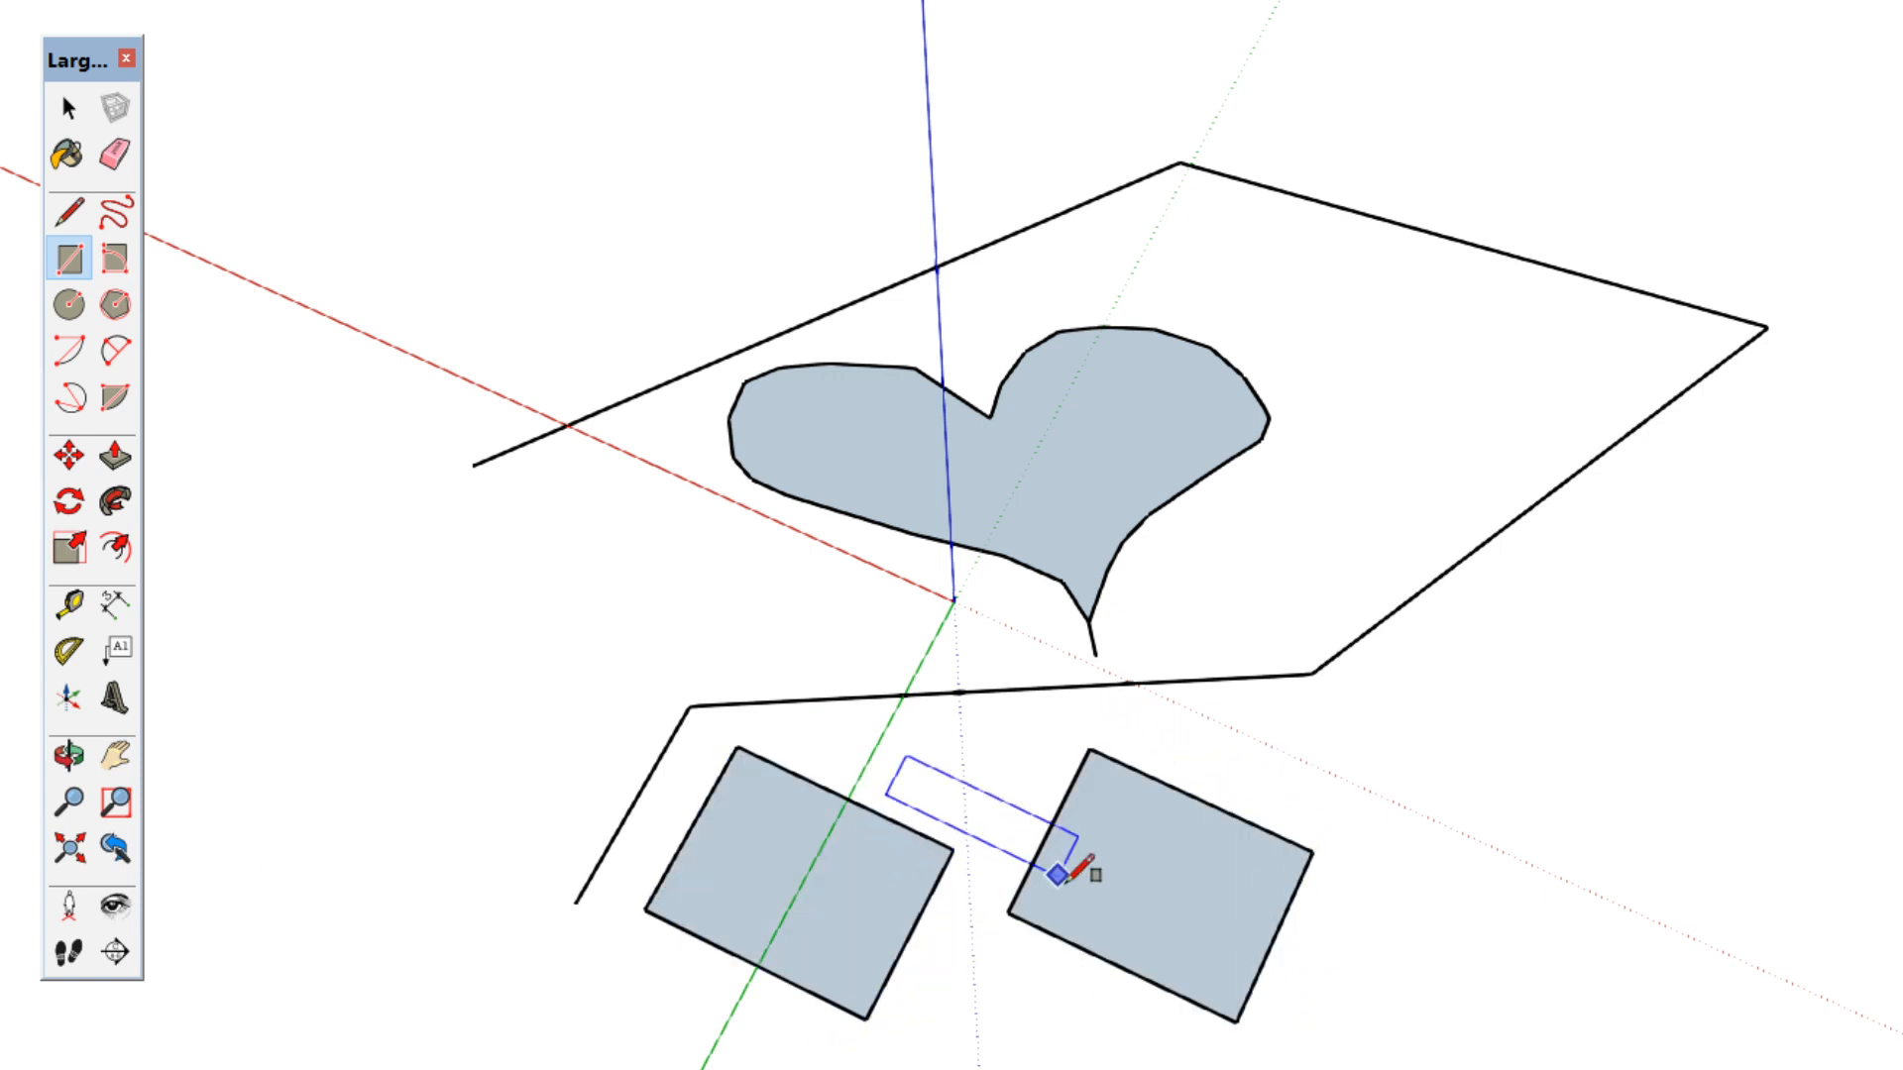
left_click(1040, 915)
key("space")
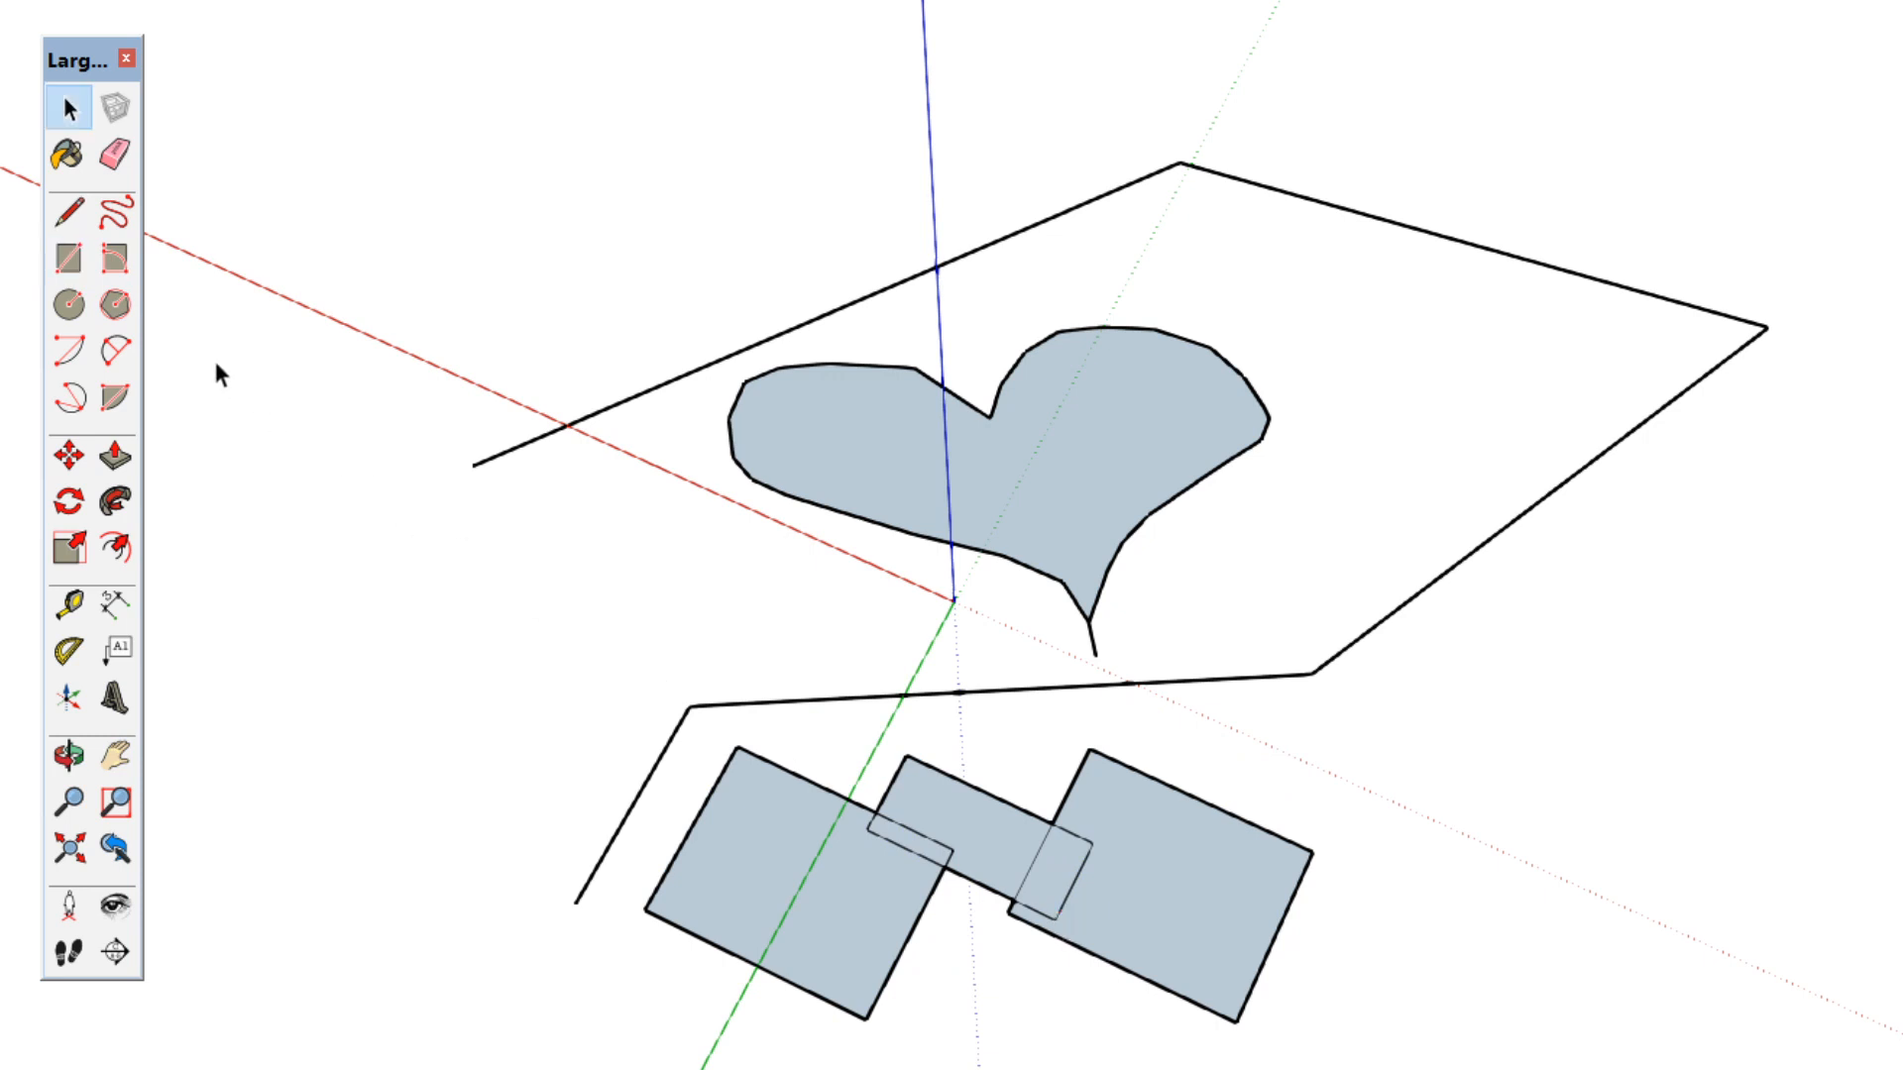
Draw three circles of different sizes inside the outline, beside the freehand heart.
left_click(69, 304)
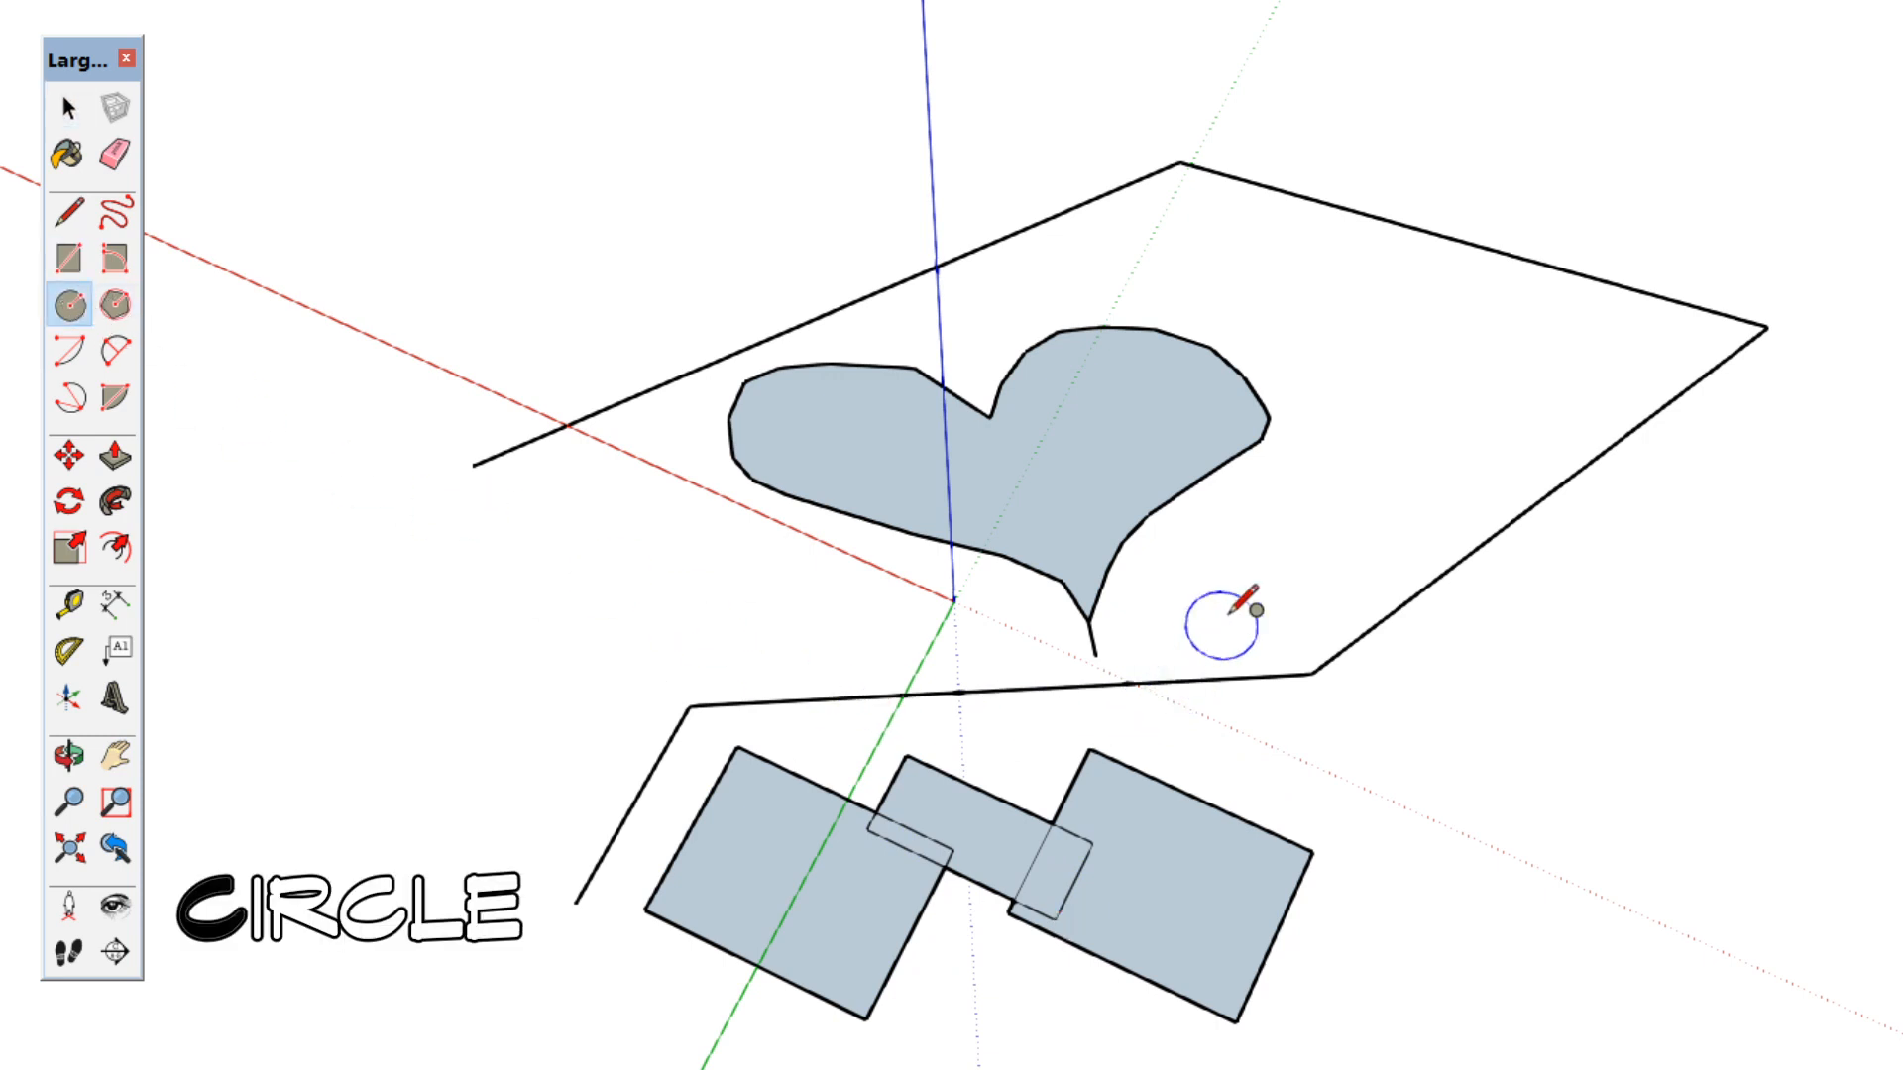
left_click(1273, 558)
left_click(1314, 517)
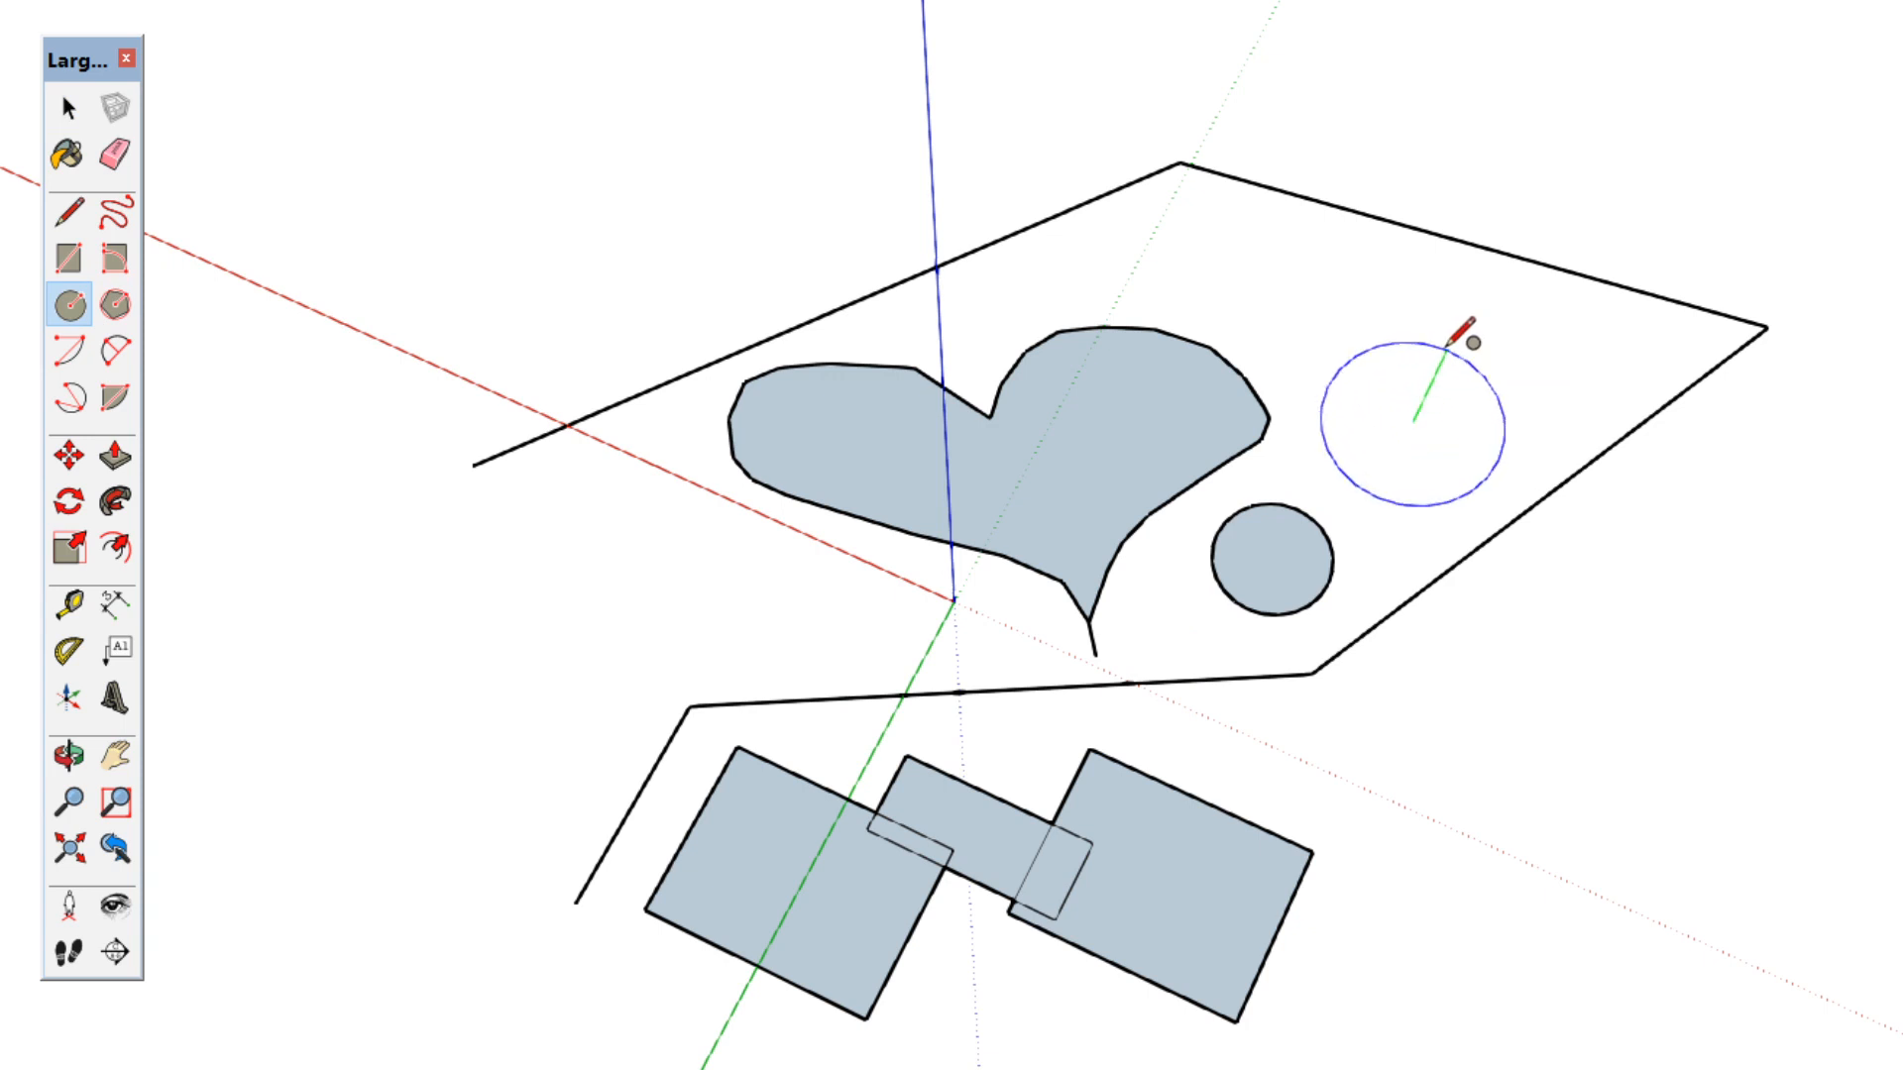
left_click(1483, 343)
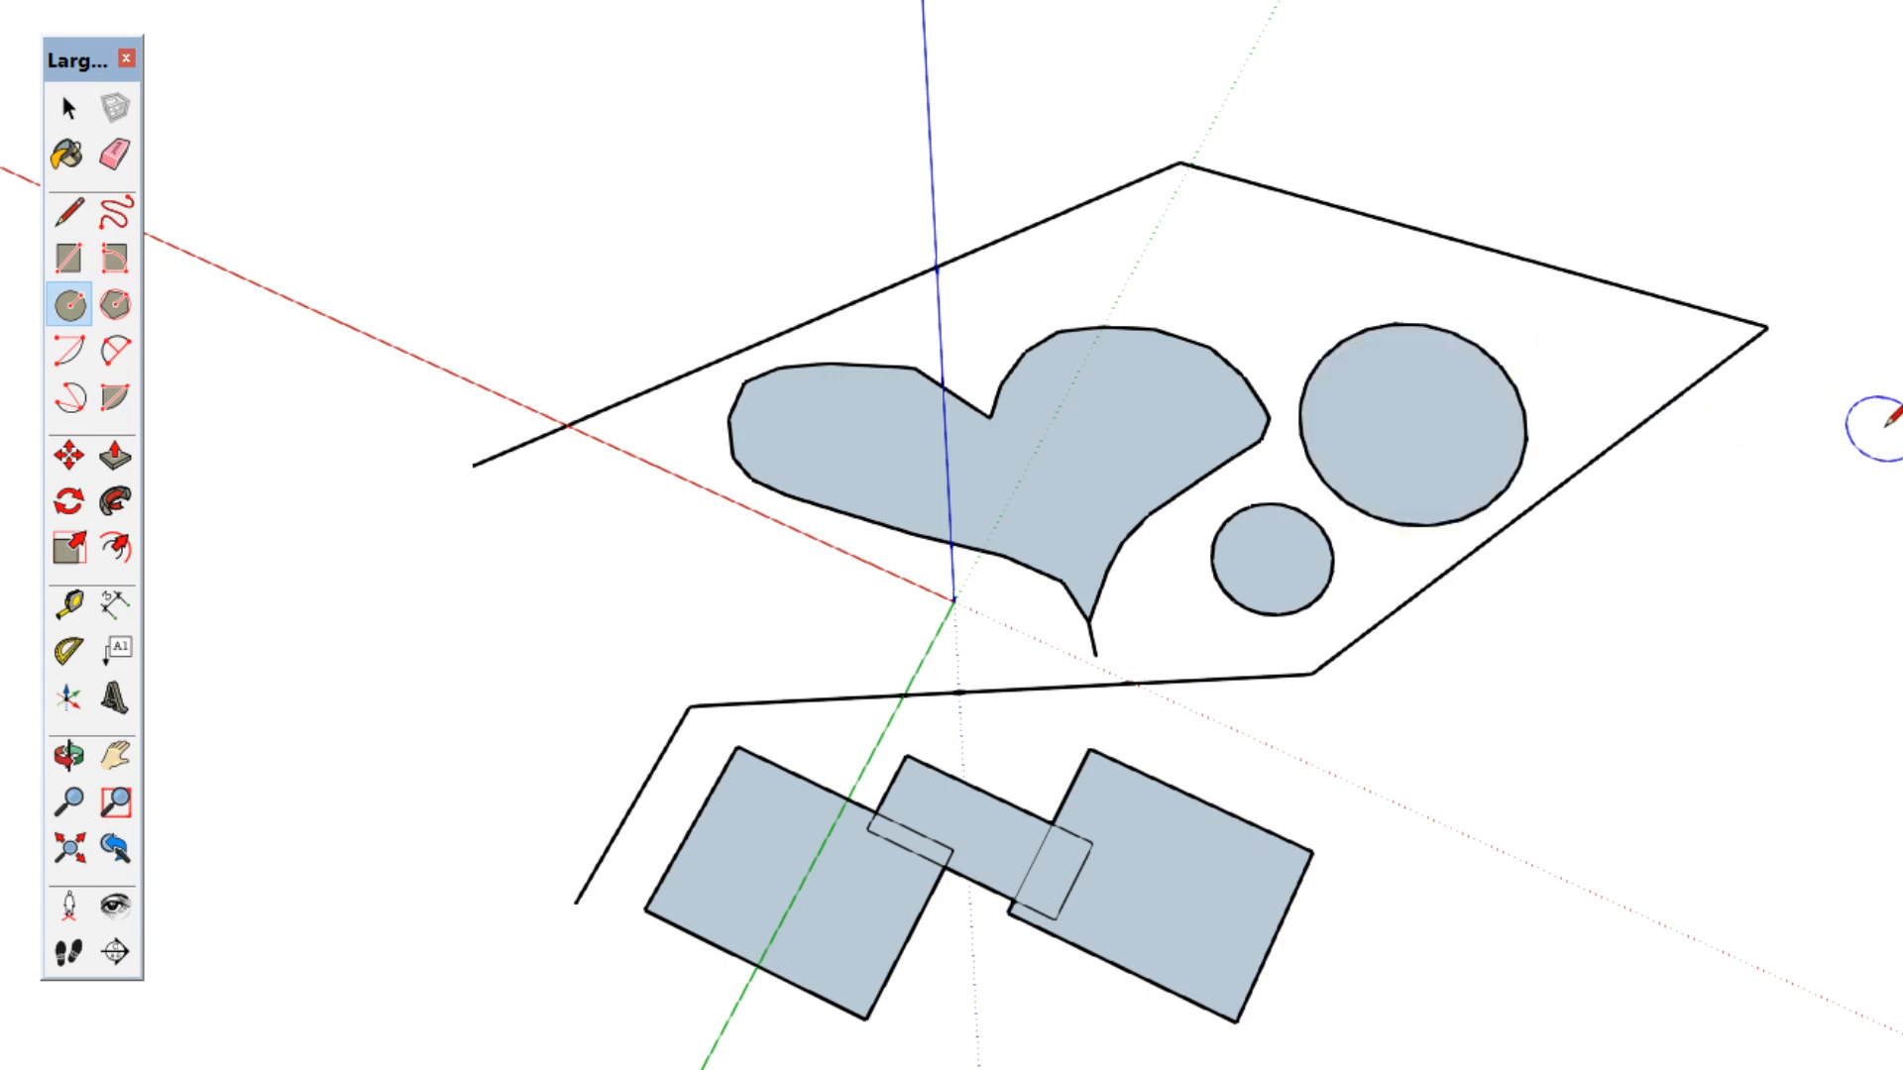
left_click(1595, 344)
left_click(1669, 313)
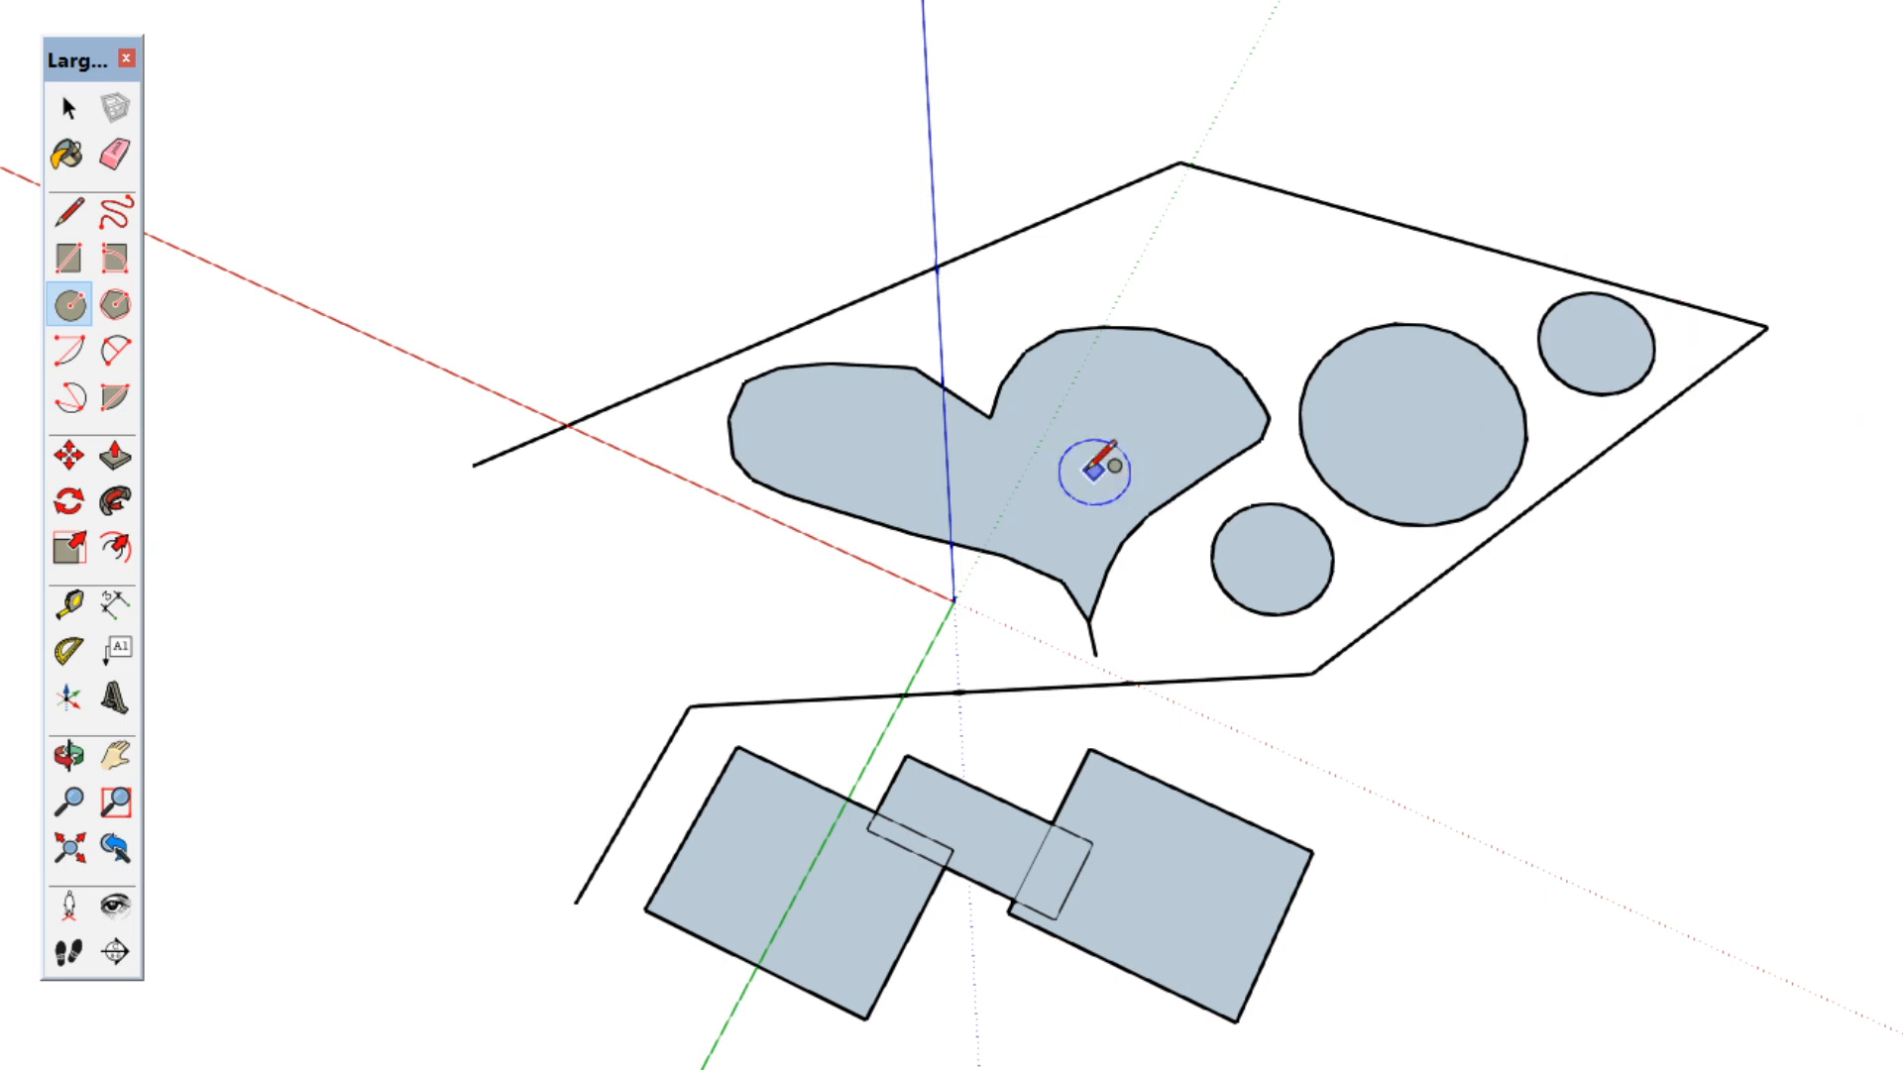
key("space")
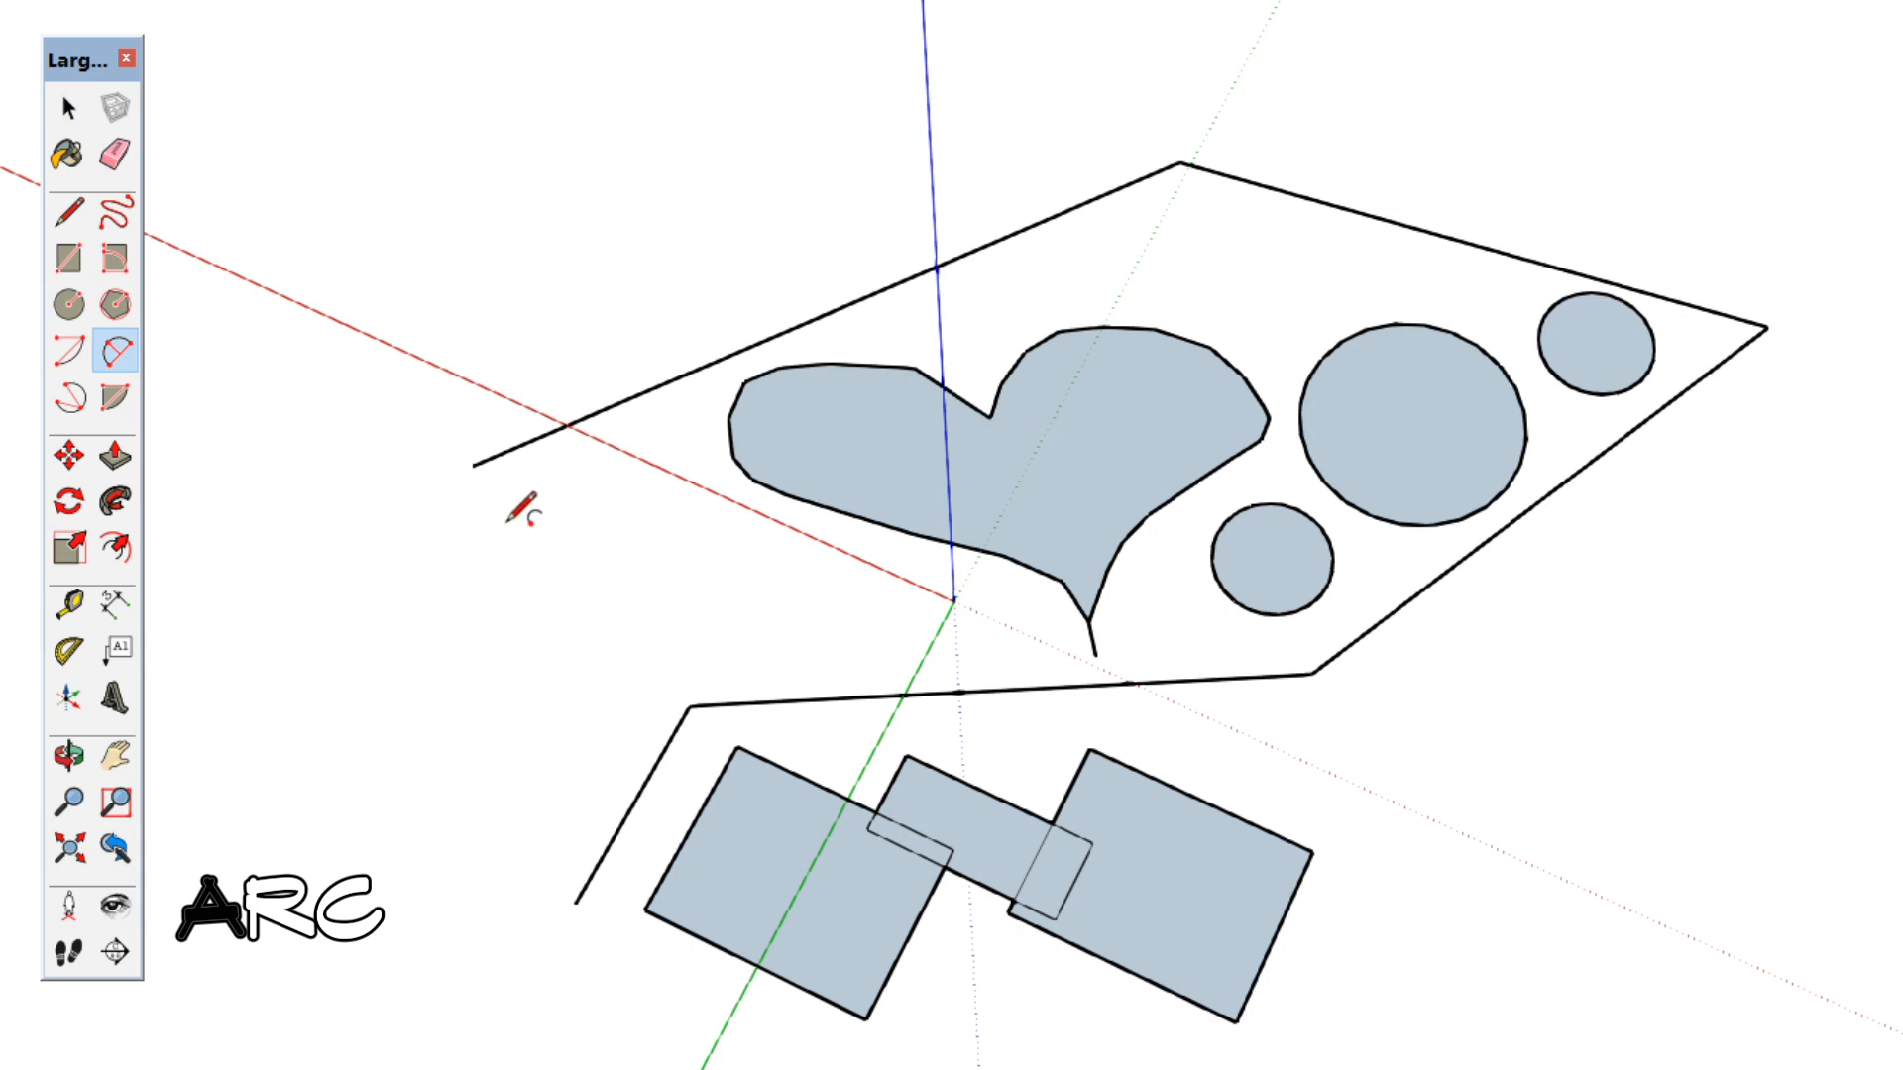
Close the outline with an inward-curving two-point arc and draw a separate shallow arc outside the shapes.
left_click(472, 464)
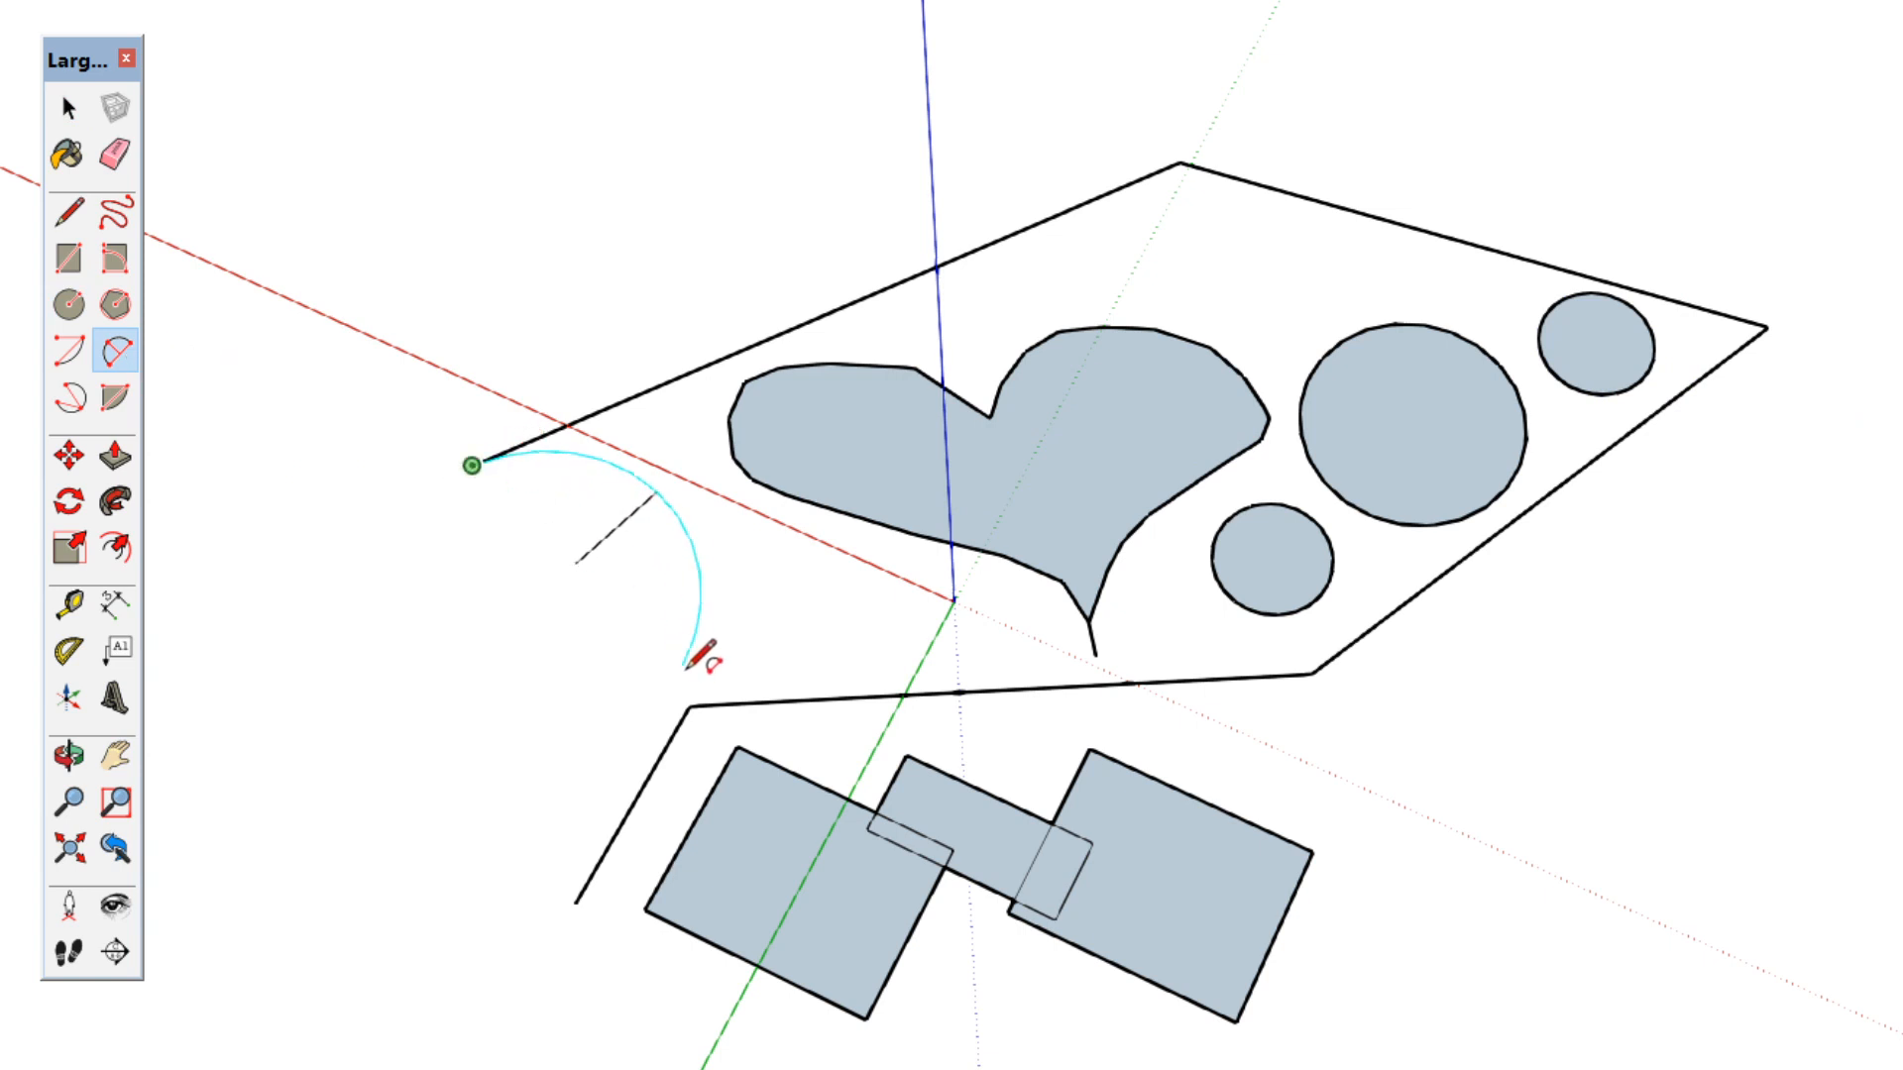
left_click(690, 704)
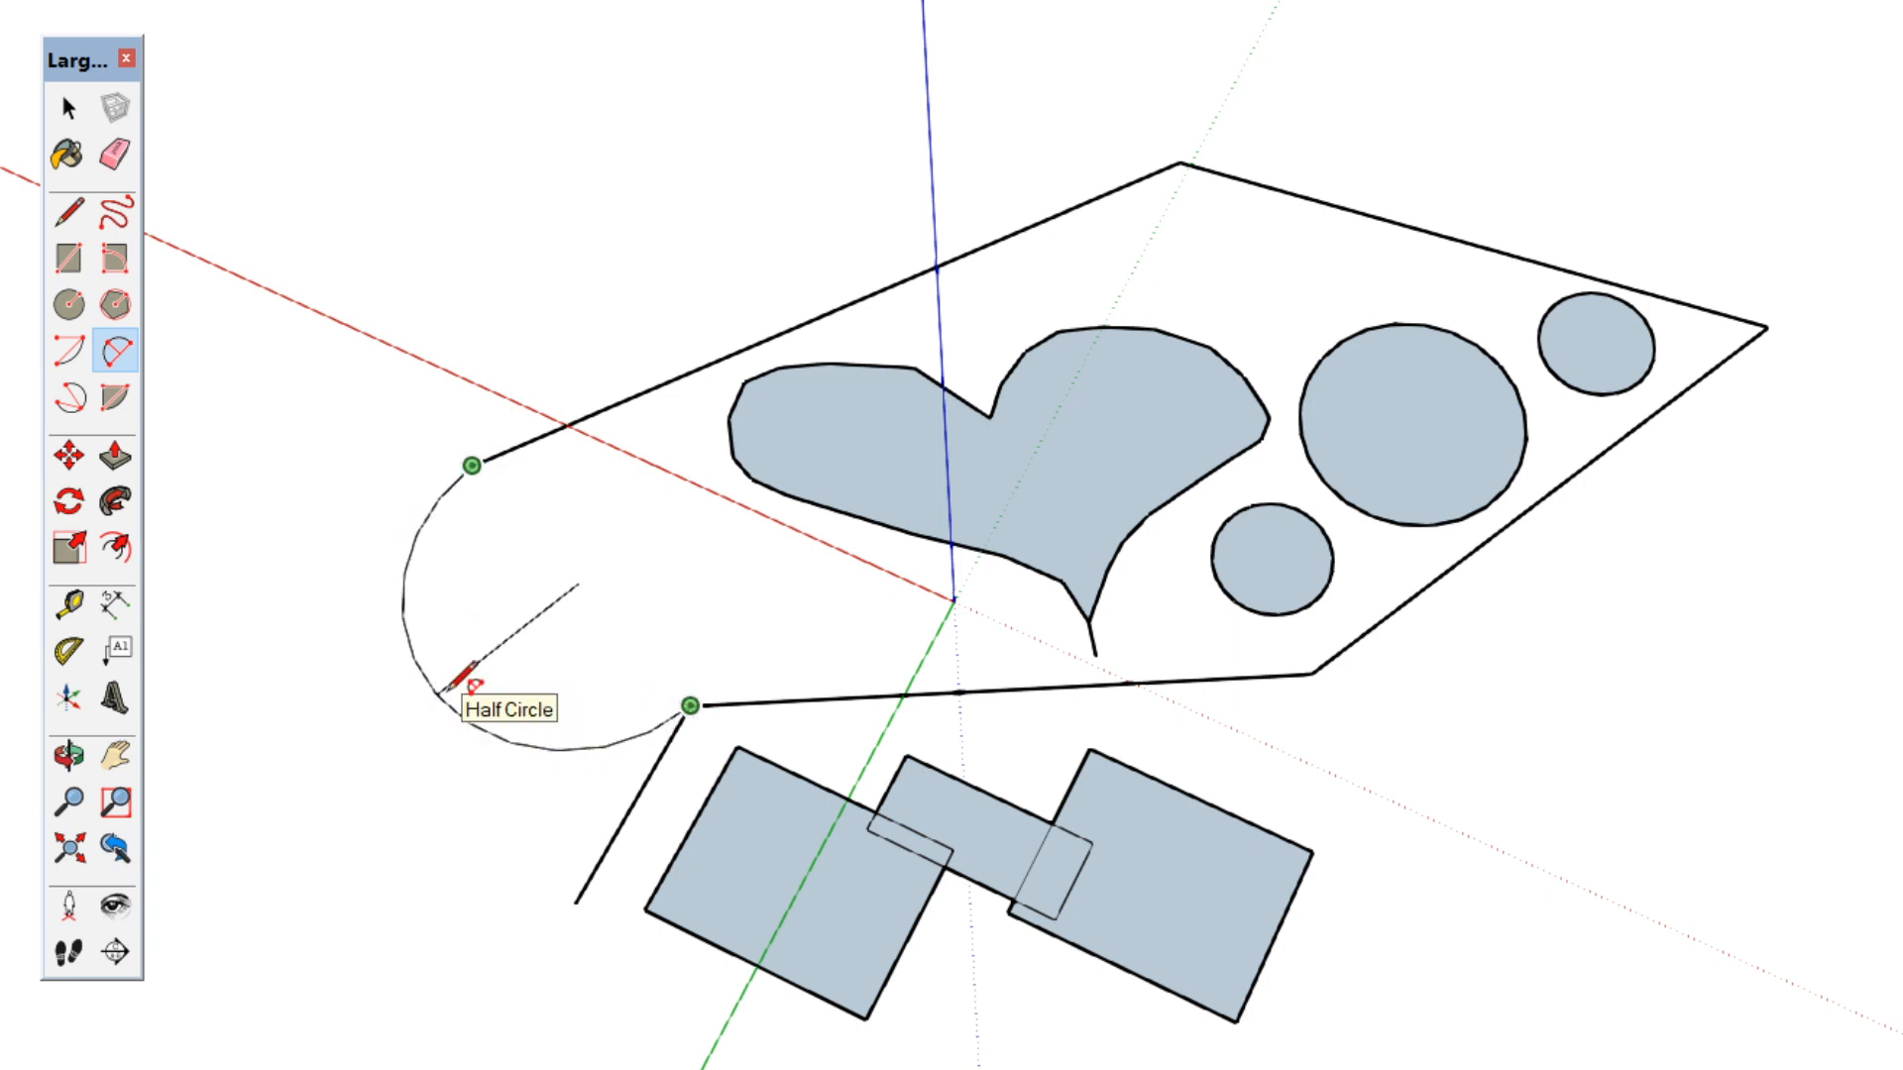
left_click(732, 555)
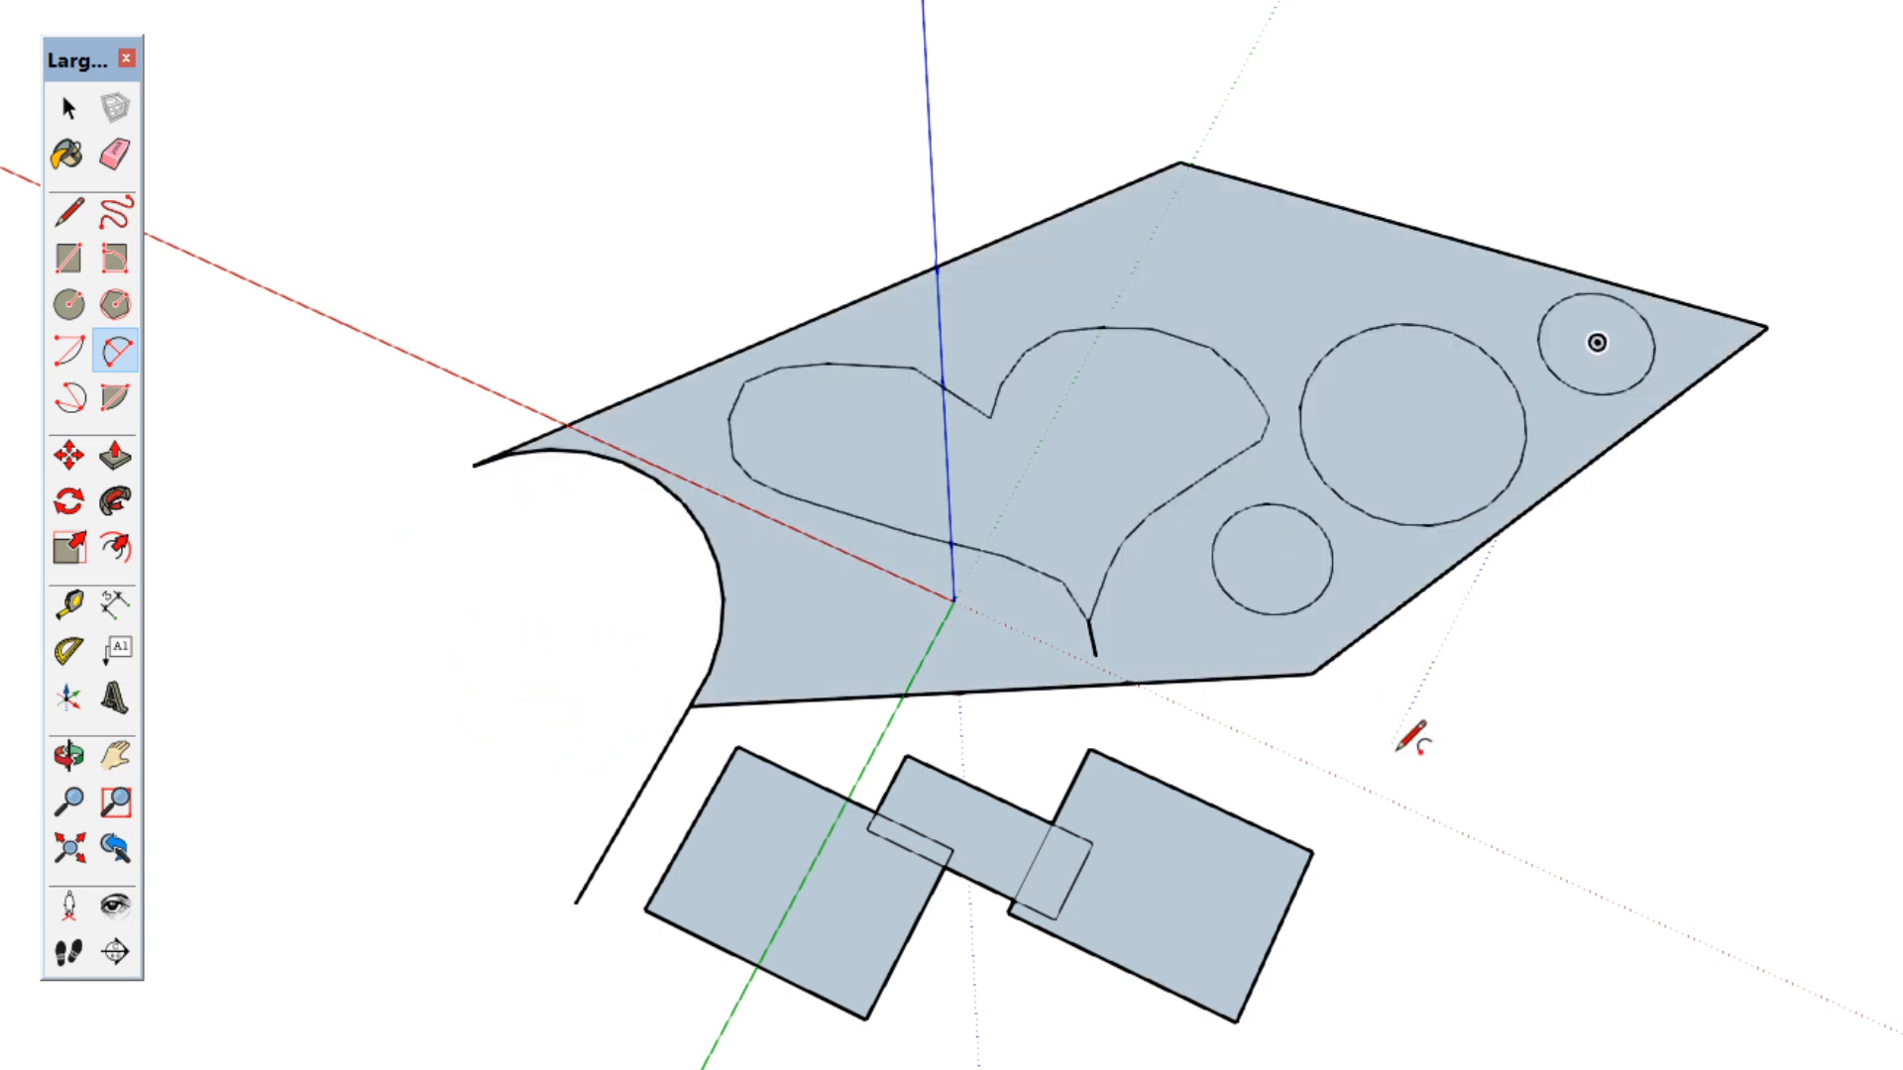
left_click(1795, 975)
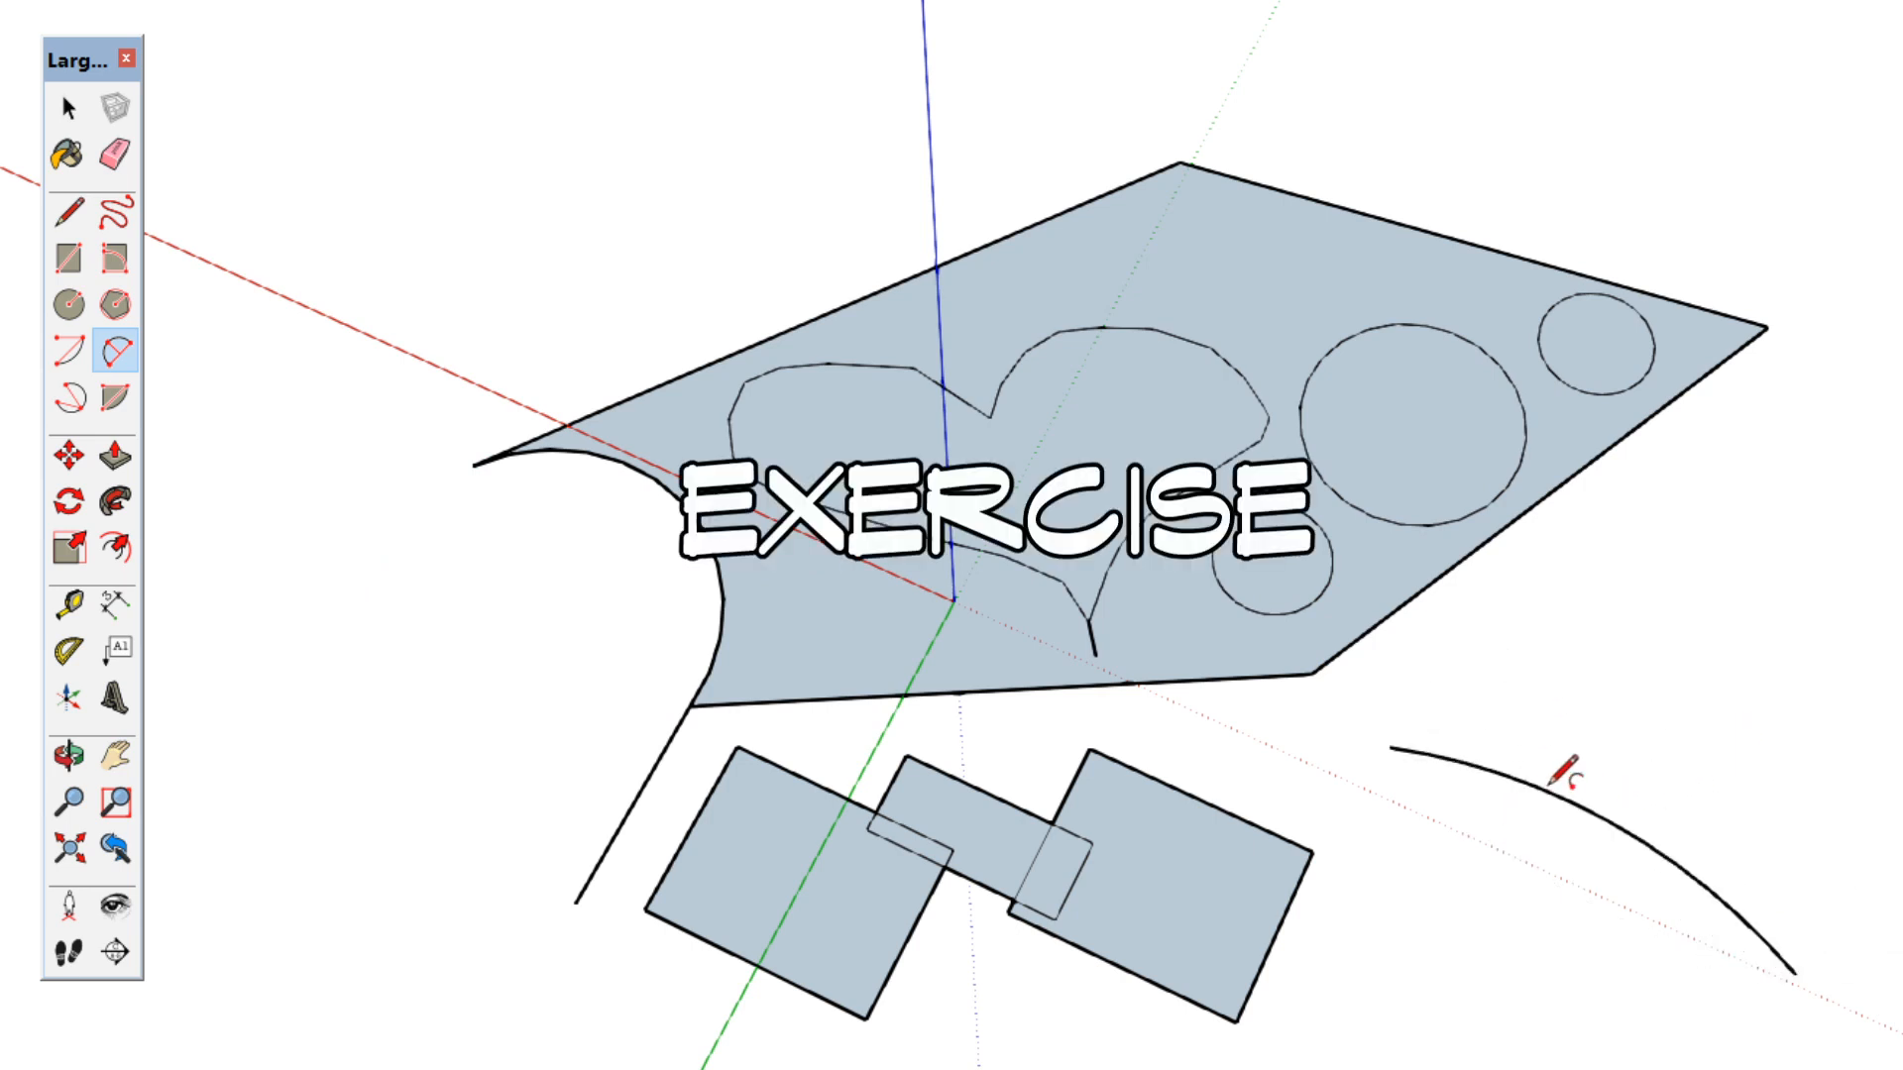
left_click(1563, 772)
key("space")
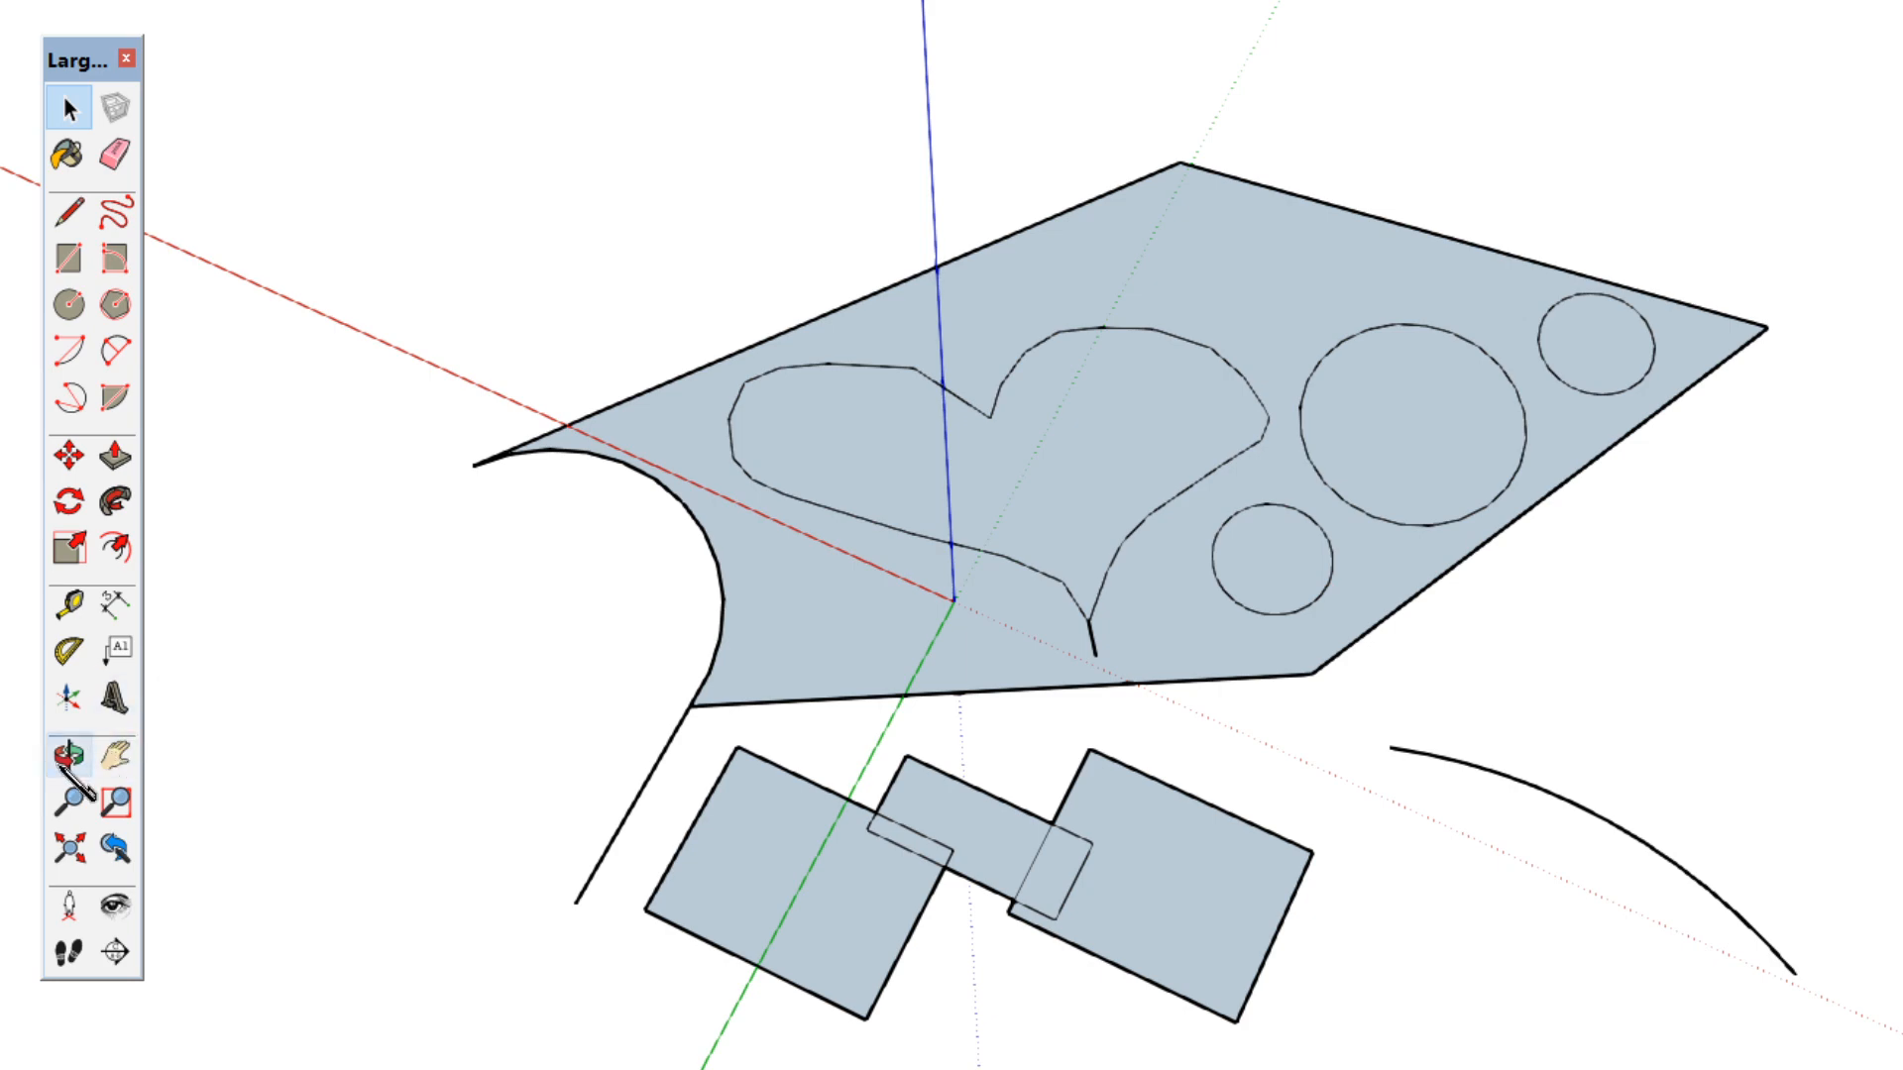
Examine the drawn shapes from different angles and distances by orbiting, panning and zooming.
left_click(66, 758)
left_click_drag(535, 756, 1742, 822)
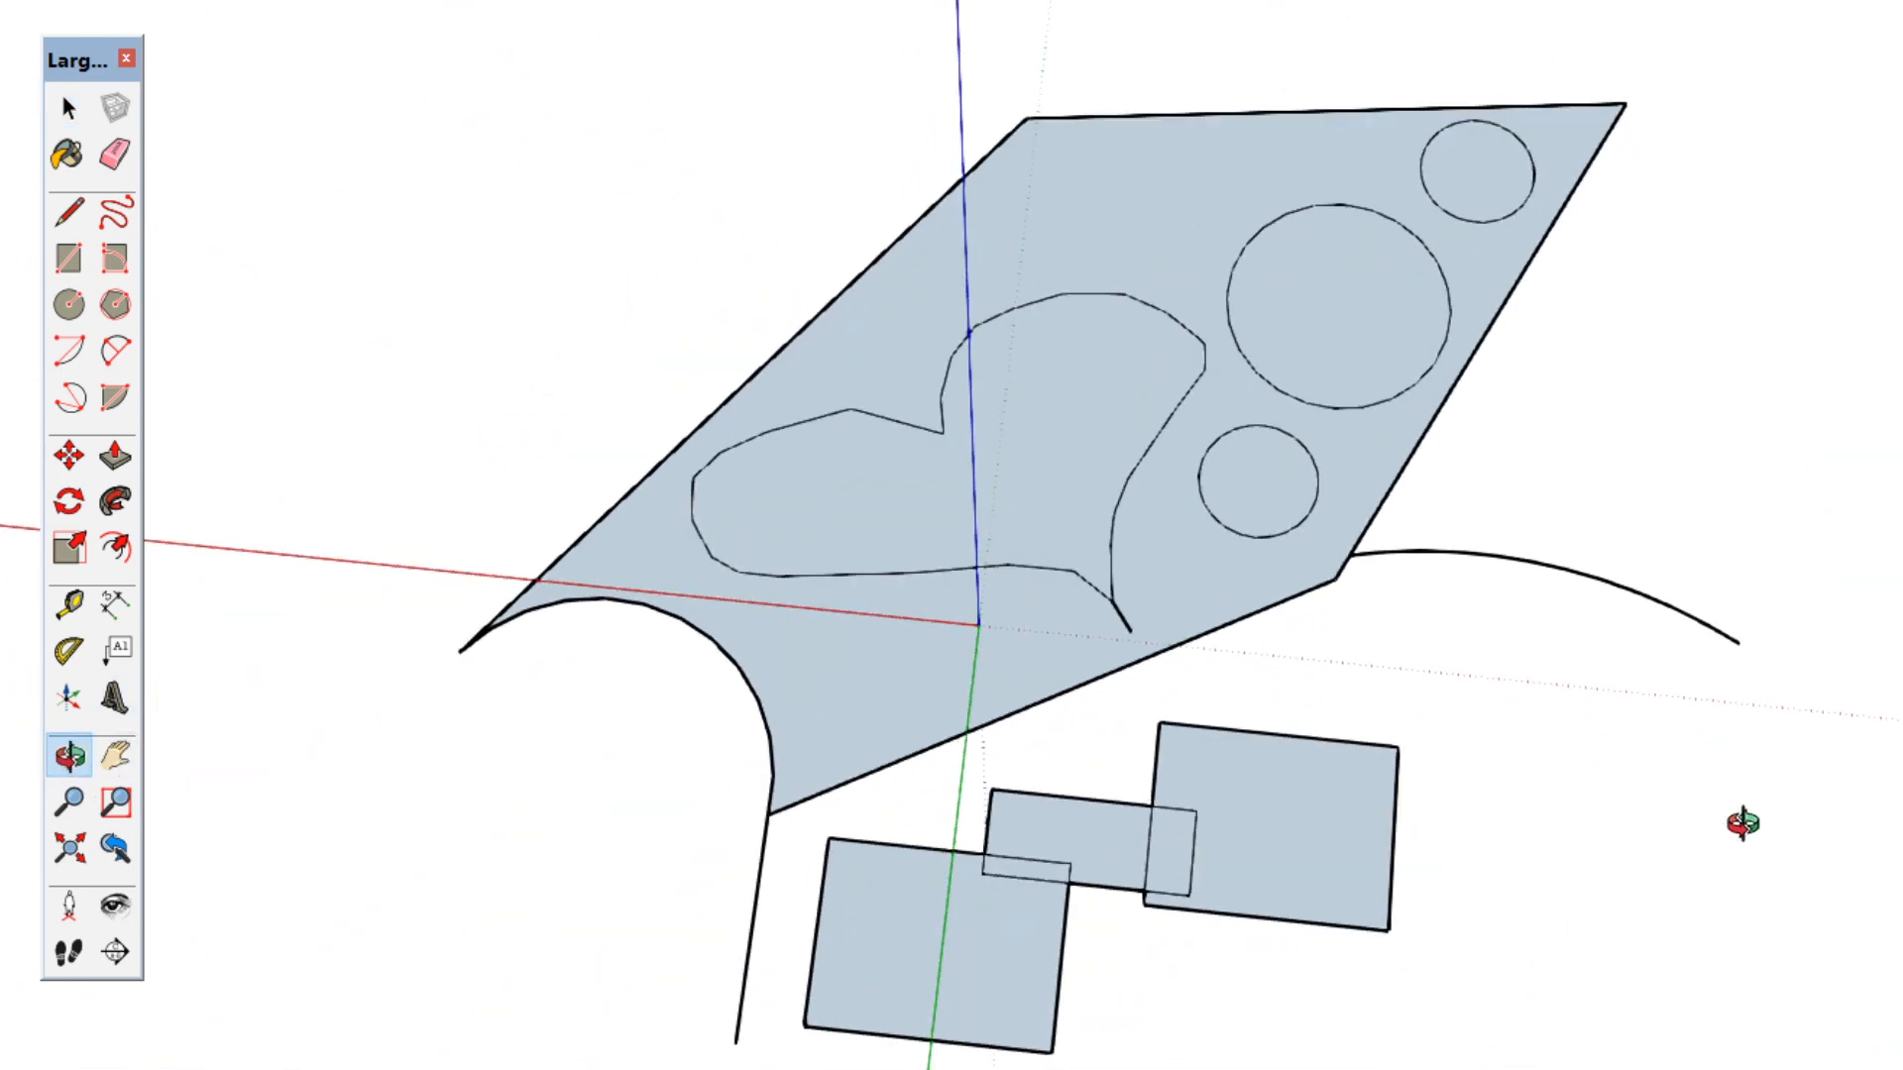
left_click(117, 758)
left_click_drag(850, 675, 428, 643)
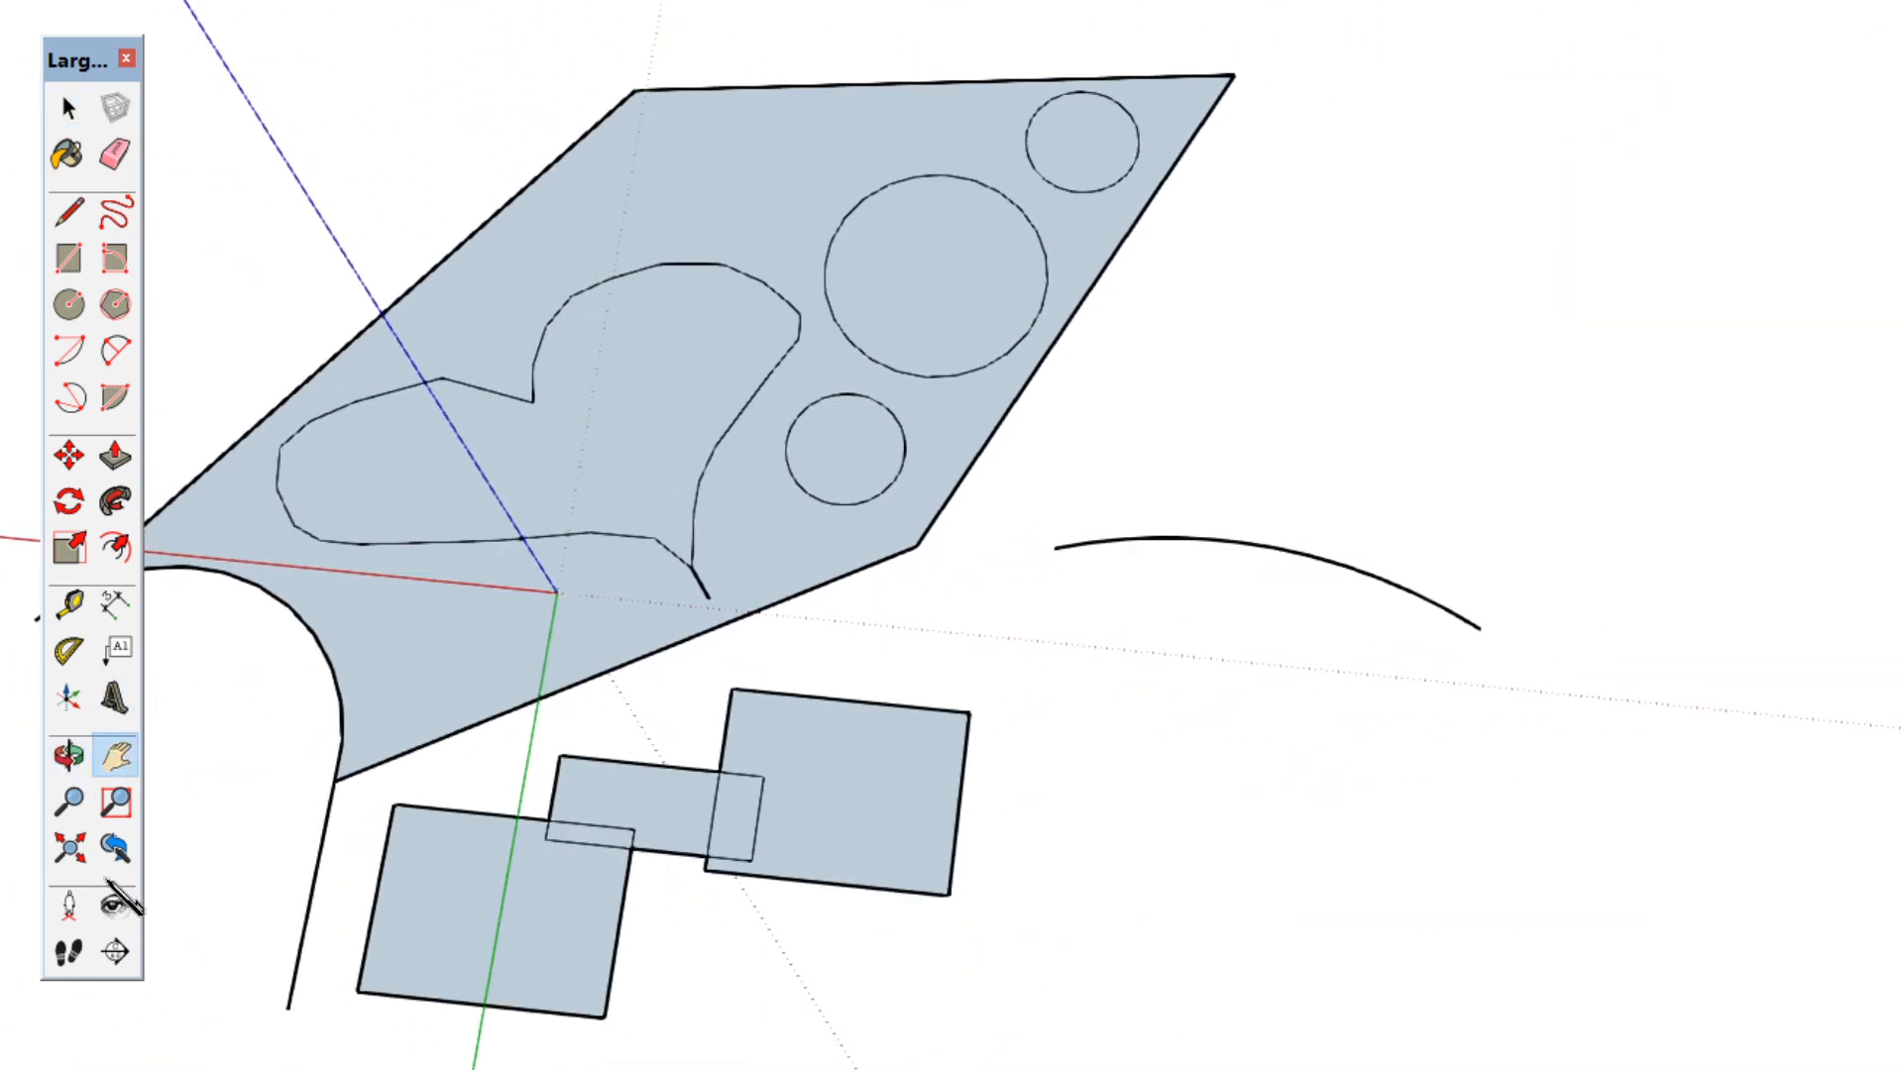
left_click(68, 805)
left_click_drag(836, 500, 854, 324)
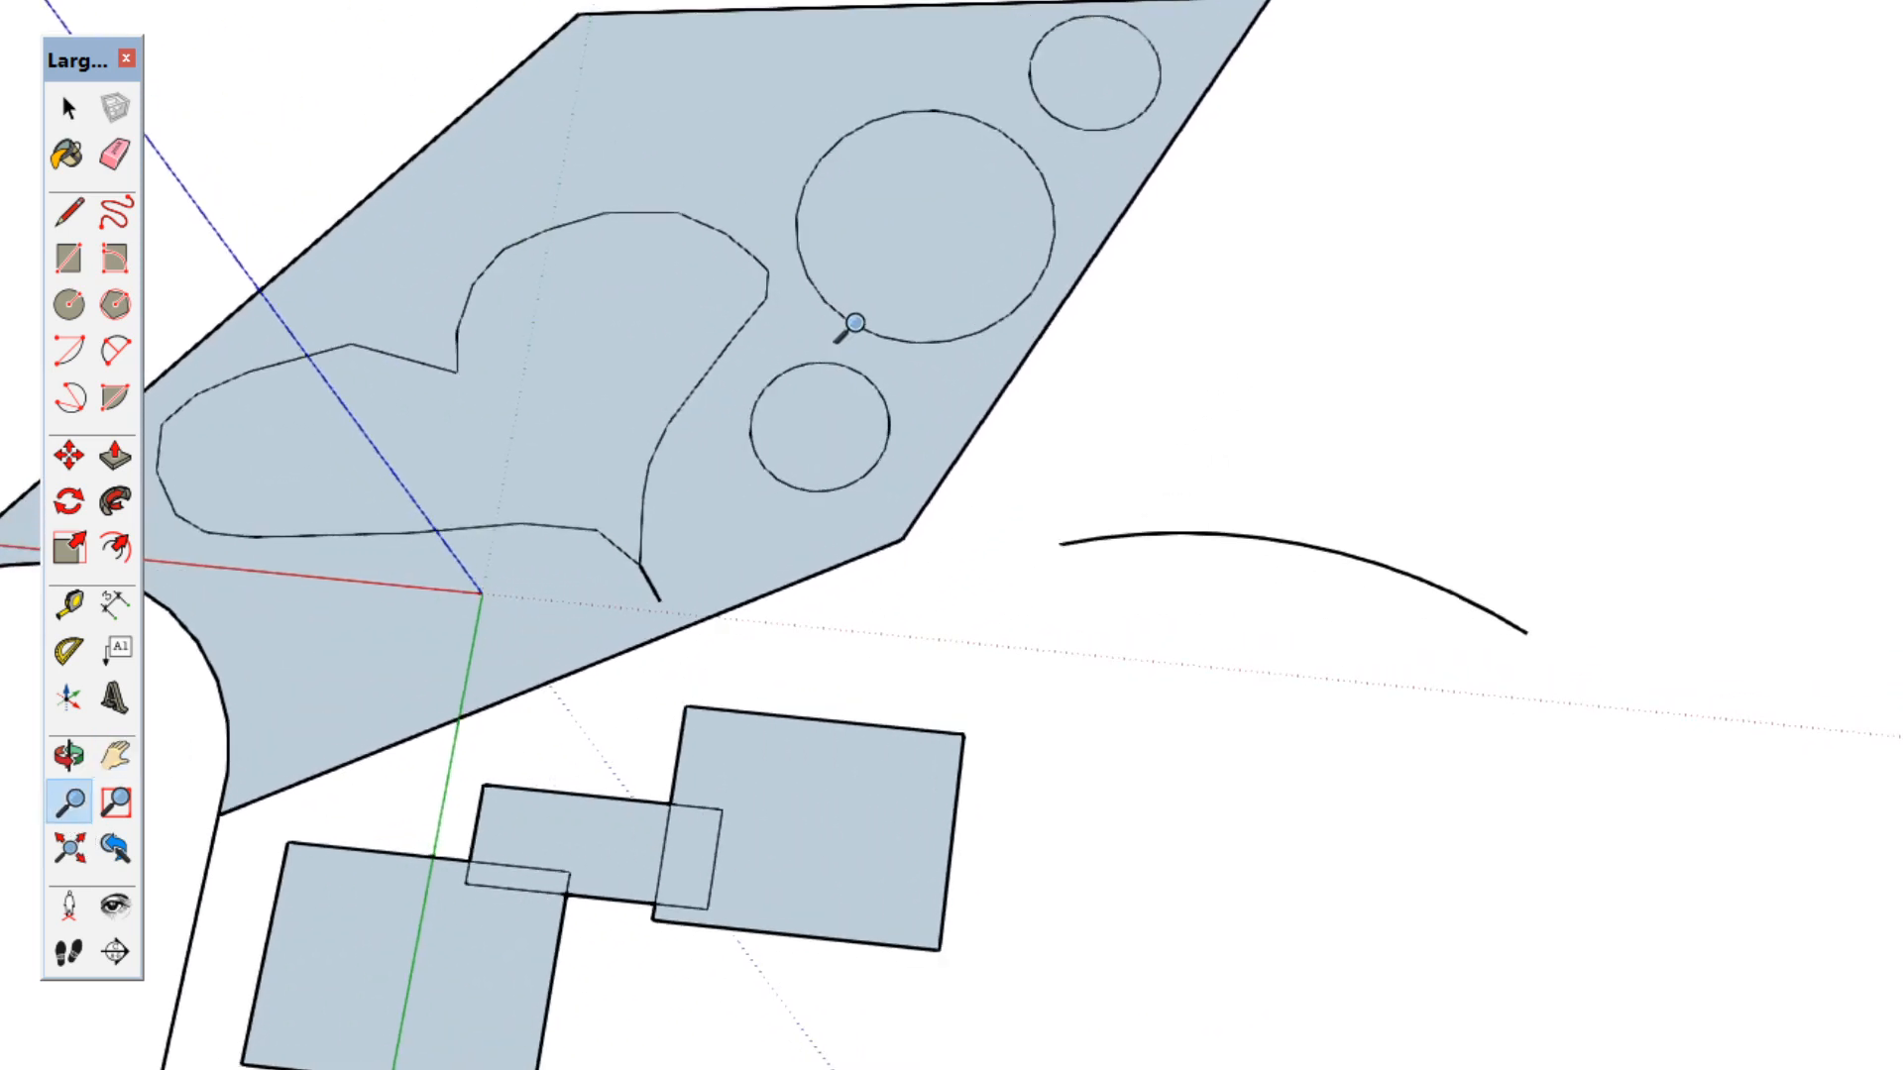
scroll(1103, 616, "down", 5)
middle_click_drag(1074, 607, 1110, 754)
Draw a chain of four line segments that crosses itself in the empty area beside the existing shapes.
left_click(66, 220)
scroll(1516, 654, "down", 2)
middle_click_drag(1516, 654, 865, 601, "shift")
left_click(853, 940)
left_click(1652, 644)
left_click(1452, 989)
left_click(979, 697)
left_click(1440, 522)
key("Escape")
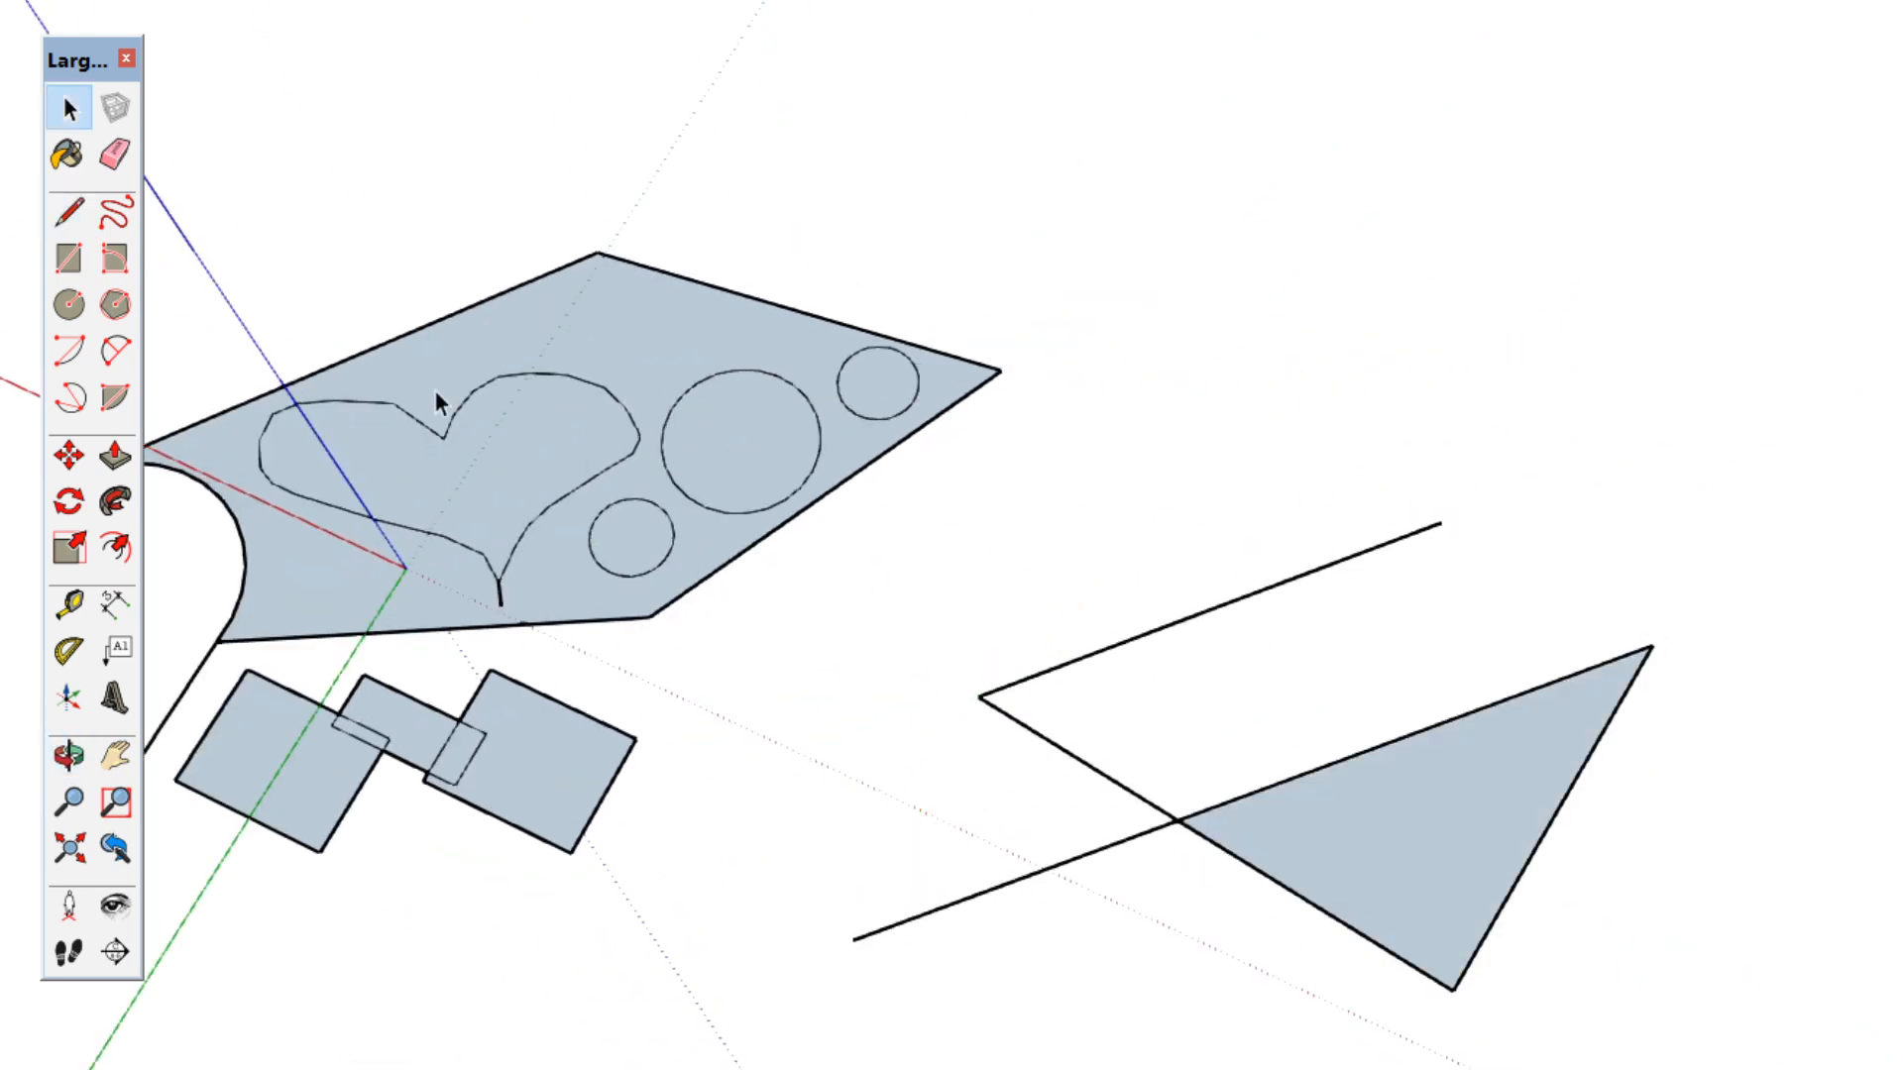
Draw a winding freehand curve and a long rectangle, both overlapping the crossed line shape.
left_click(115, 212)
mouse_move(844, 775)
left_mouse_down()
mouse_move(1529, 450)
mouse_move(1303, 231)
left_mouse_up()
key("r")
left_click(1068, 313)
left_click(1714, 759)
key("space")
Draw a large circle in the empty area near the crossed lines and a two-point arc starting from its edge.
scroll(1758, 870, "down", 2)
middle_click_drag(1554, 849, 1328, 586, "shift")
key("c")
left_click(905, 879)
left_click(1026, 761)
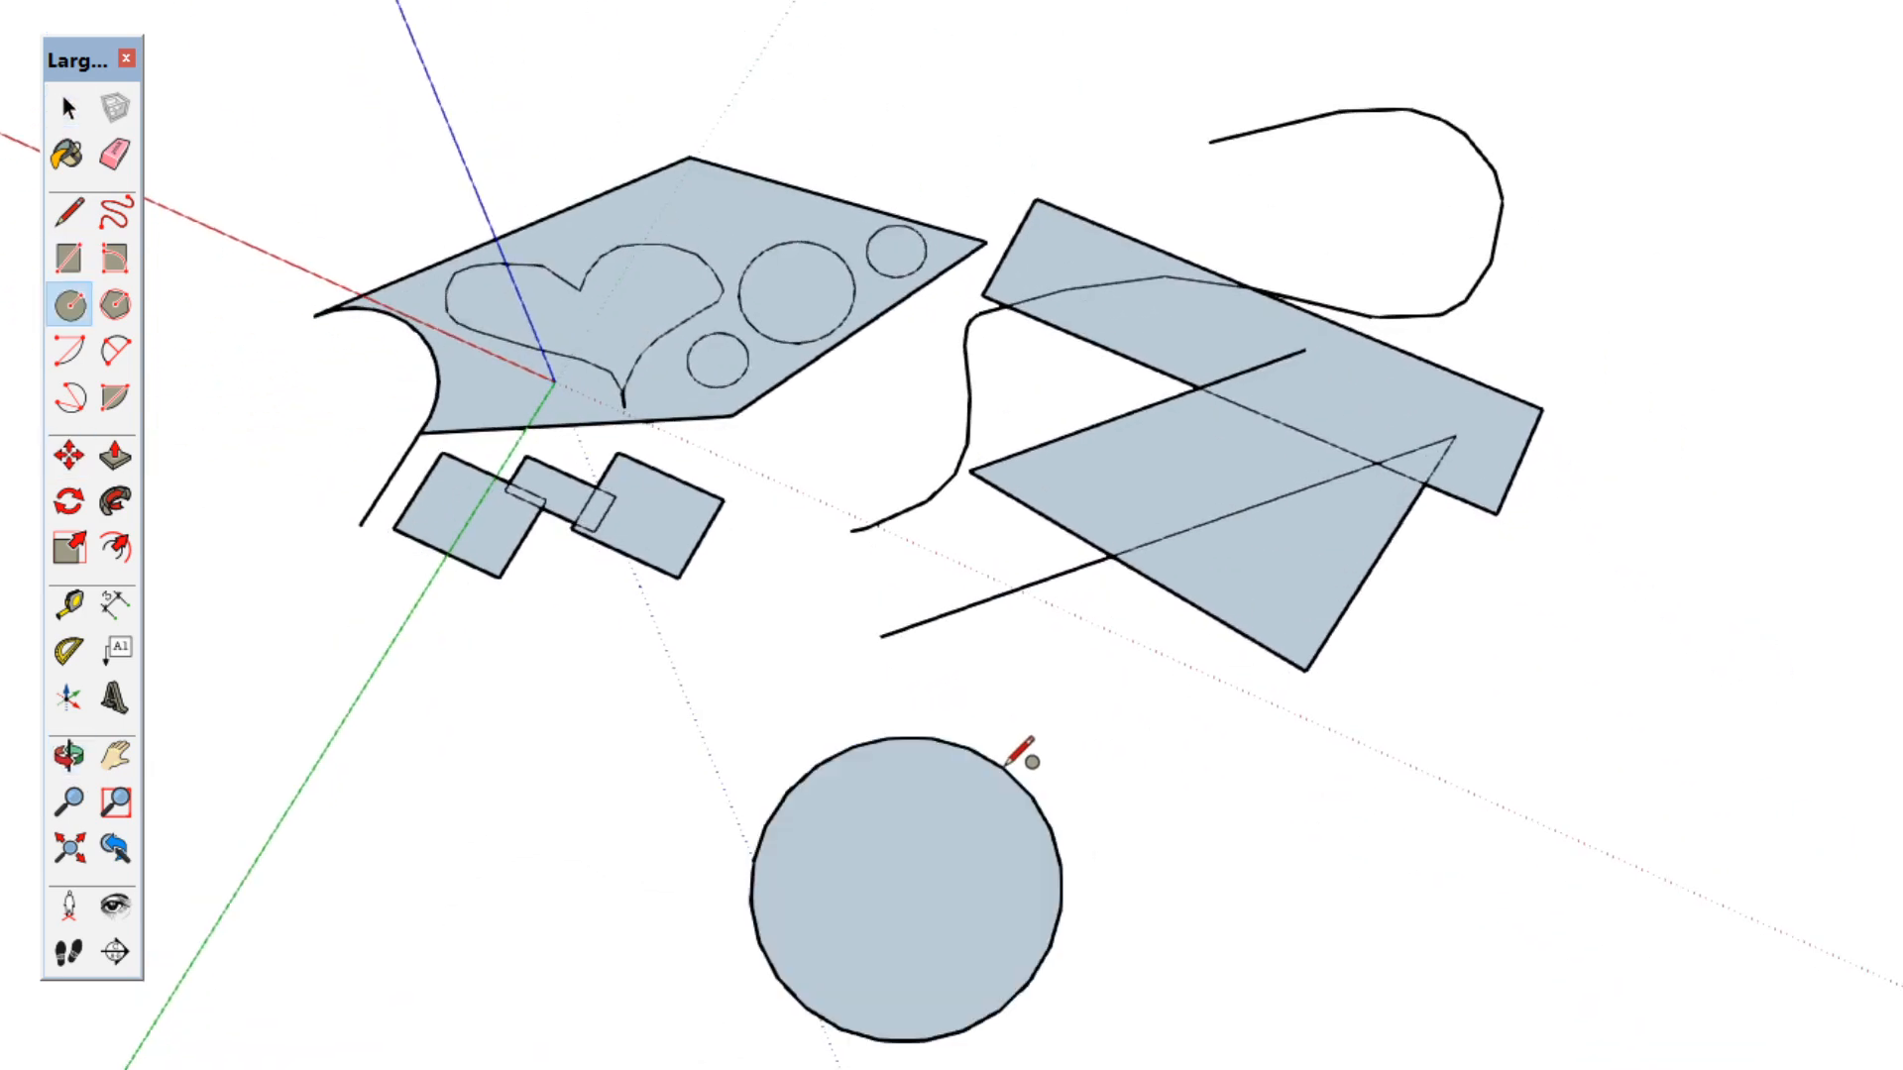
key("a")
scroll(1038, 856, "up", 2)
left_click(1045, 881)
left_click(1592, 892)
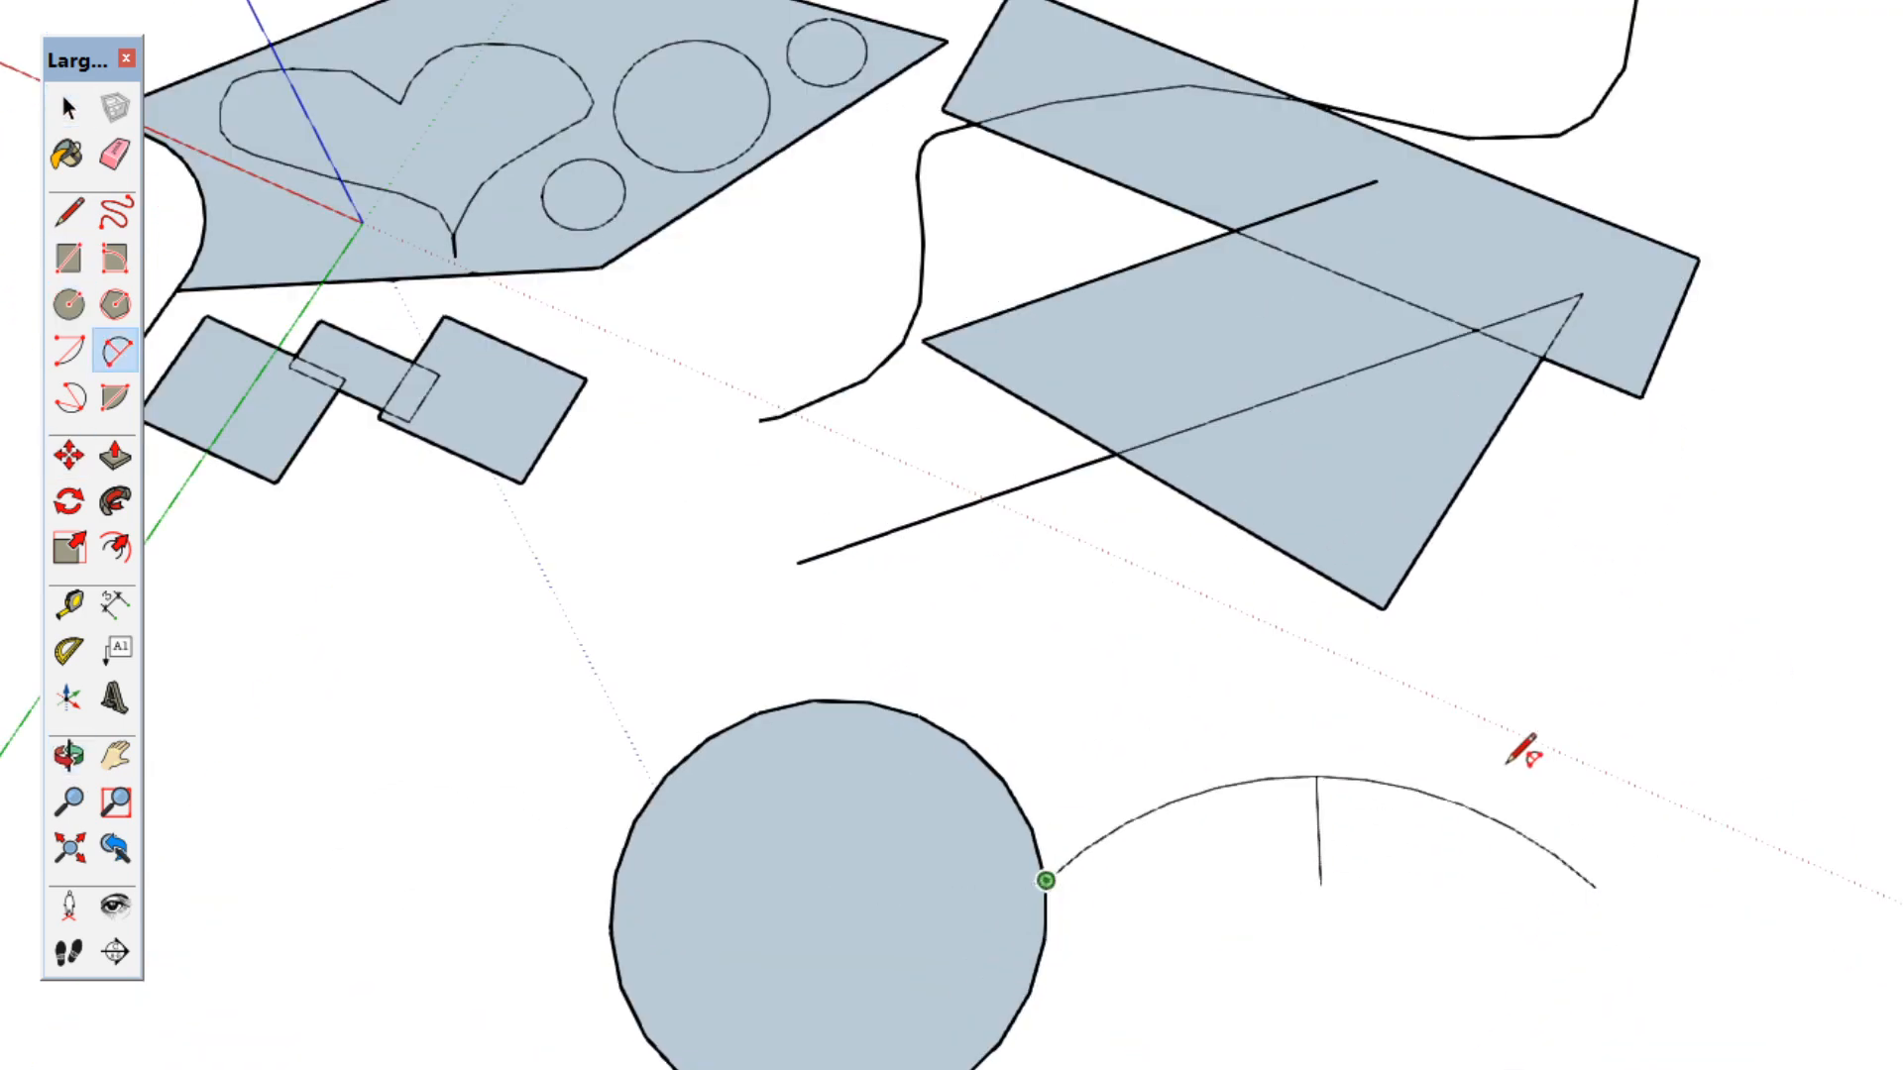
left_click(1464, 731)
key("space")
Select the large circle's face together with its bounding edge.
scroll(1442, 760, "down", 3)
middle_click_drag(1439, 760, 1222, 773, "shift")
left_click_drag(570, 201, 1684, 1006)
scroll(790, 651, "up", 2)
left_click(790, 651)
double_click(943, 882)
Draw a small circle inside the large one and two more circles next to it.
key("c")
left_click(736, 843)
left_click(778, 783)
left_click(545, 839)
left_click(565, 818)
Draw a rectangle overlapping the outermost small circle and a long narrow rectangle overlapping the medium circle.
key("r")
left_click(290, 783)
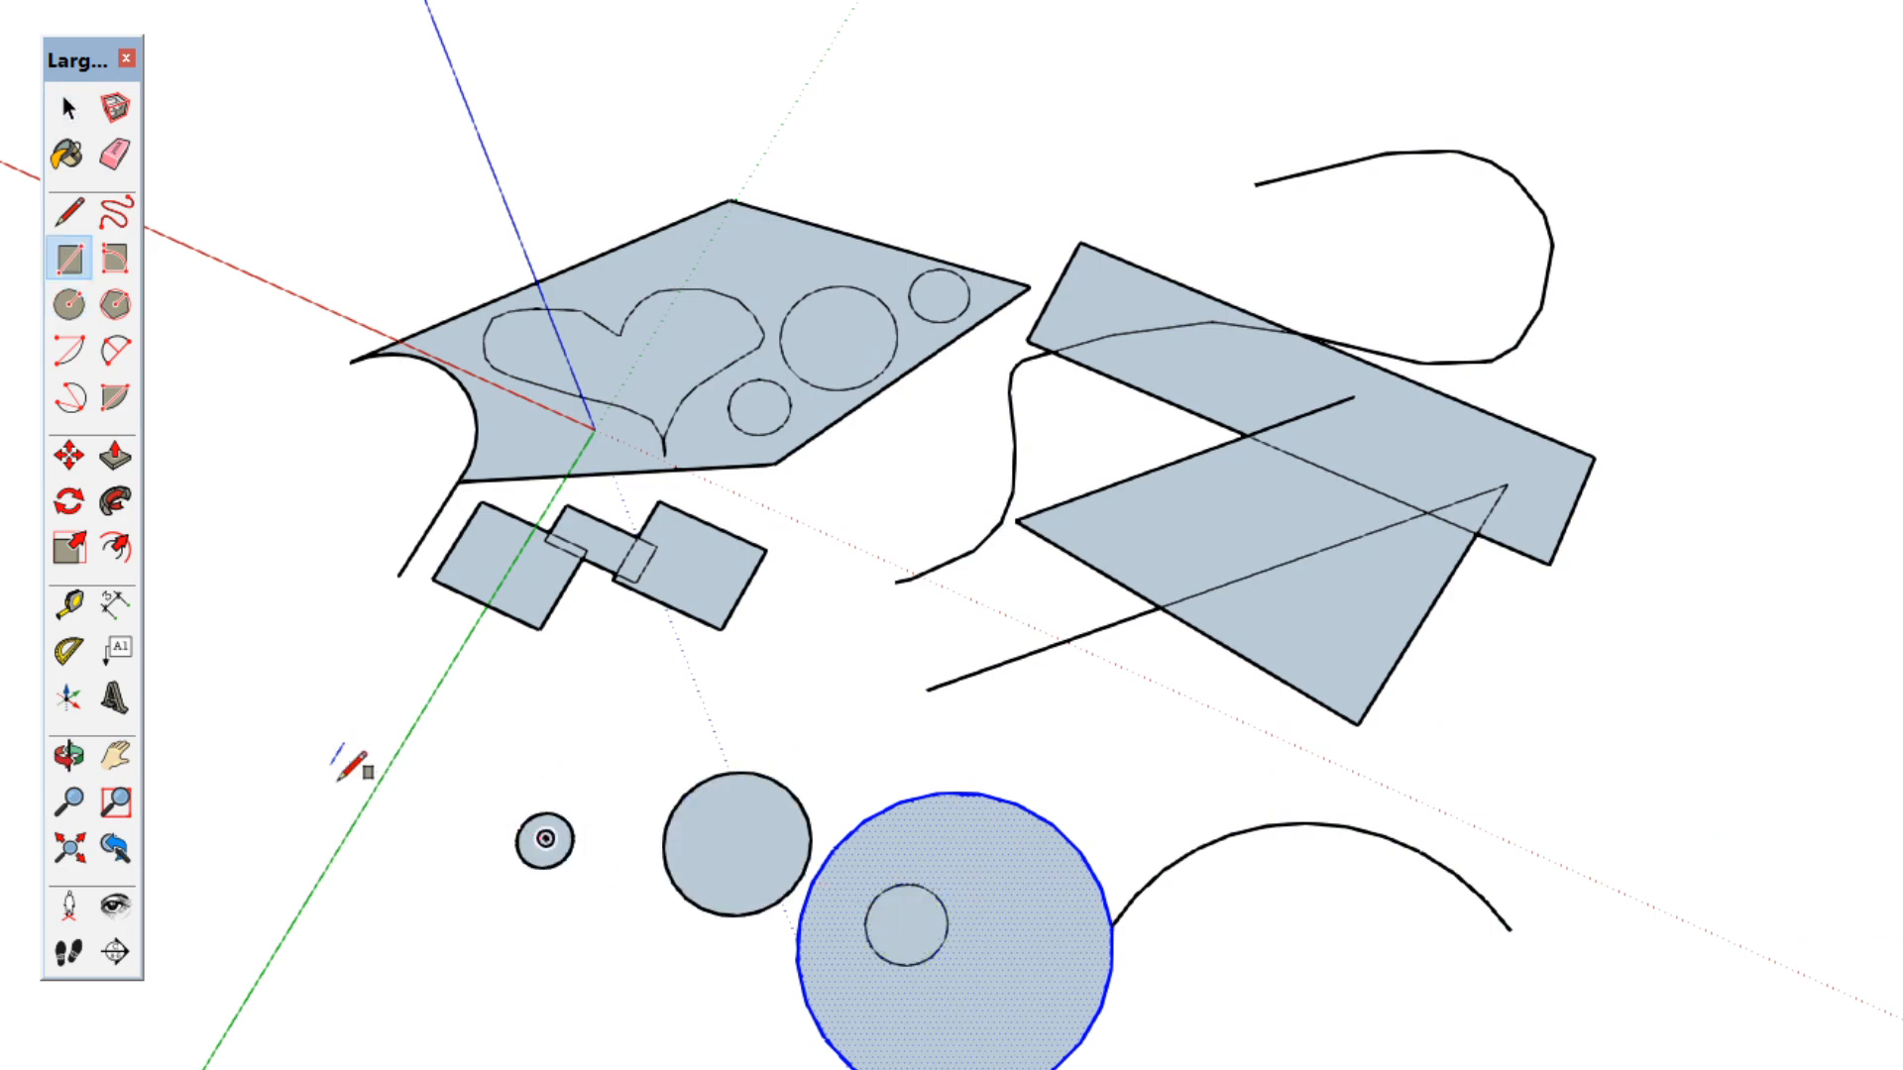
left_click(487, 939)
left_click(776, 659)
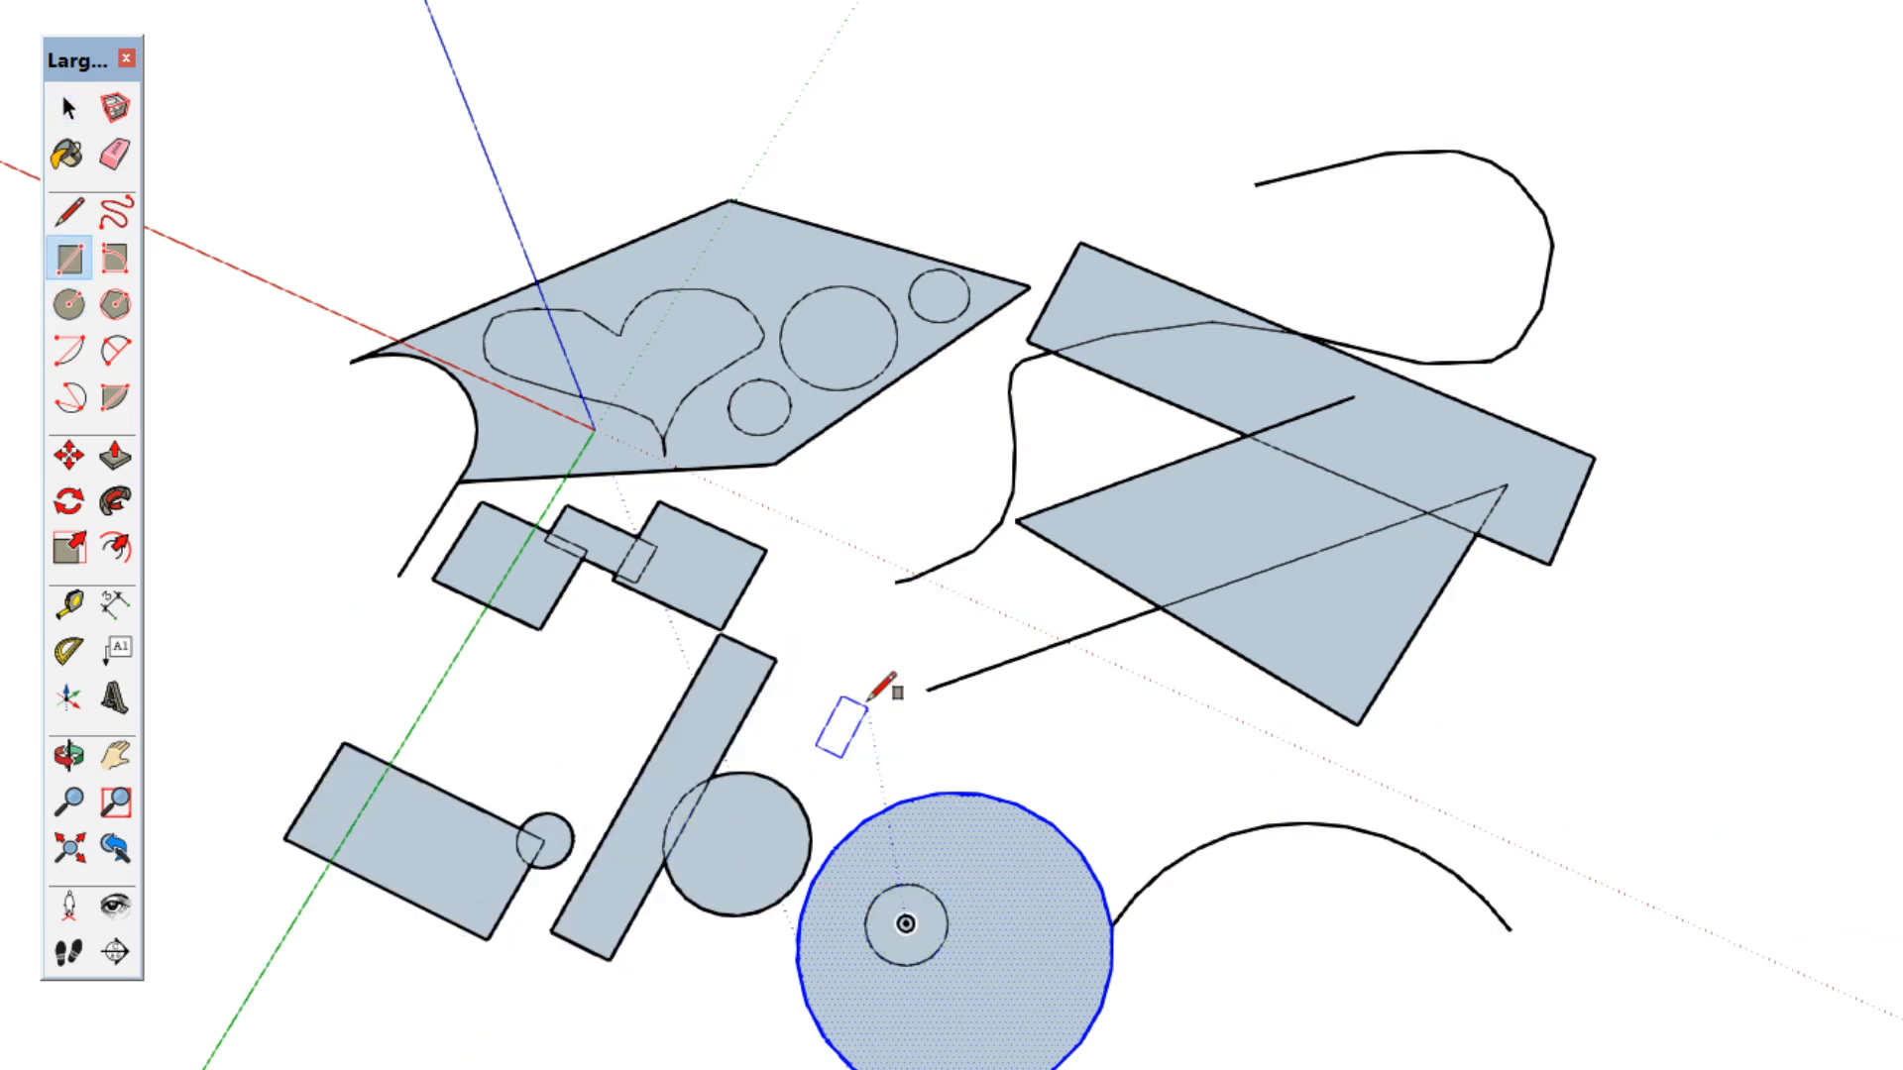
left_click(1217, 891)
Select the isolated thin rectangle behind the other shapes and move it away by its corner.
middle_click_drag(1218, 890, 1267, 527)
key("space")
left_click_drag(793, 4, 1387, 190)
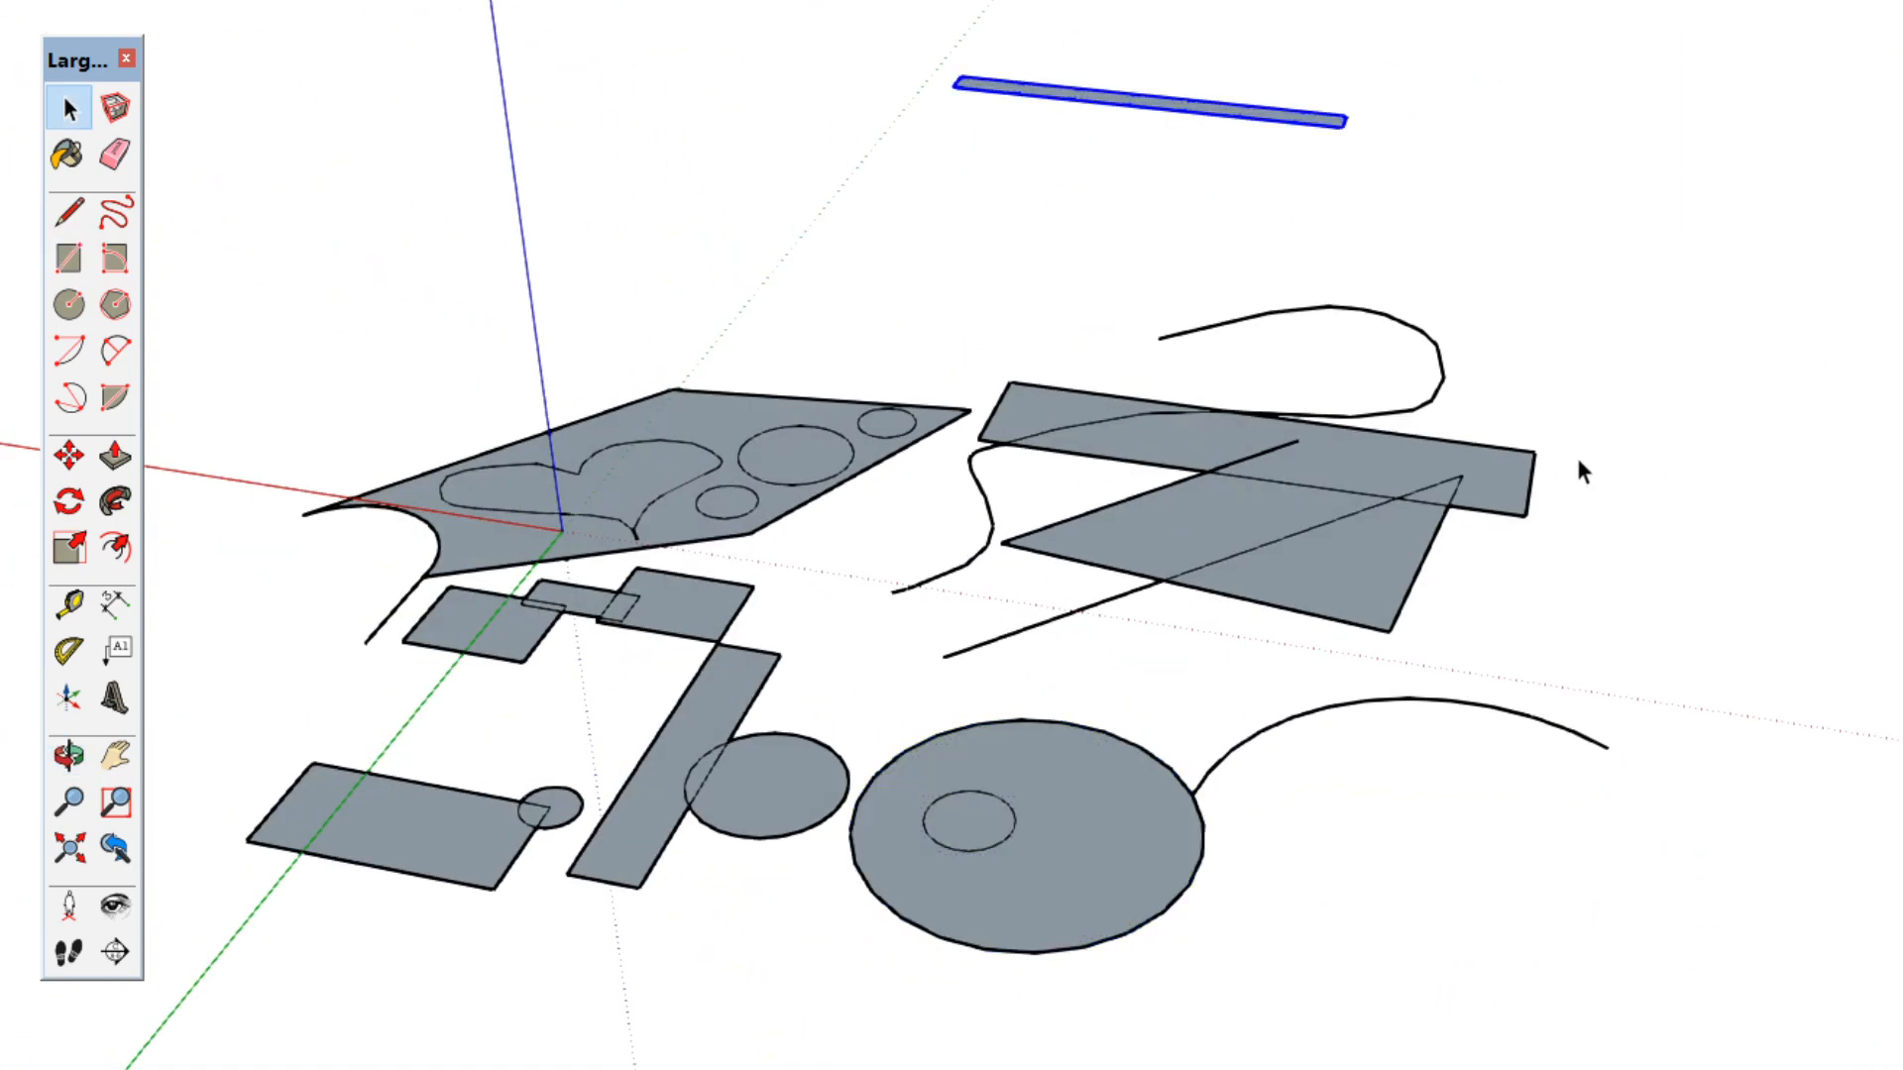
left_click(1472, 139)
left_click_drag(993, 347, 1258, 460)
left_click_drag(931, 462, 1224, 666)
left_click_drag(661, 66, 1380, 266)
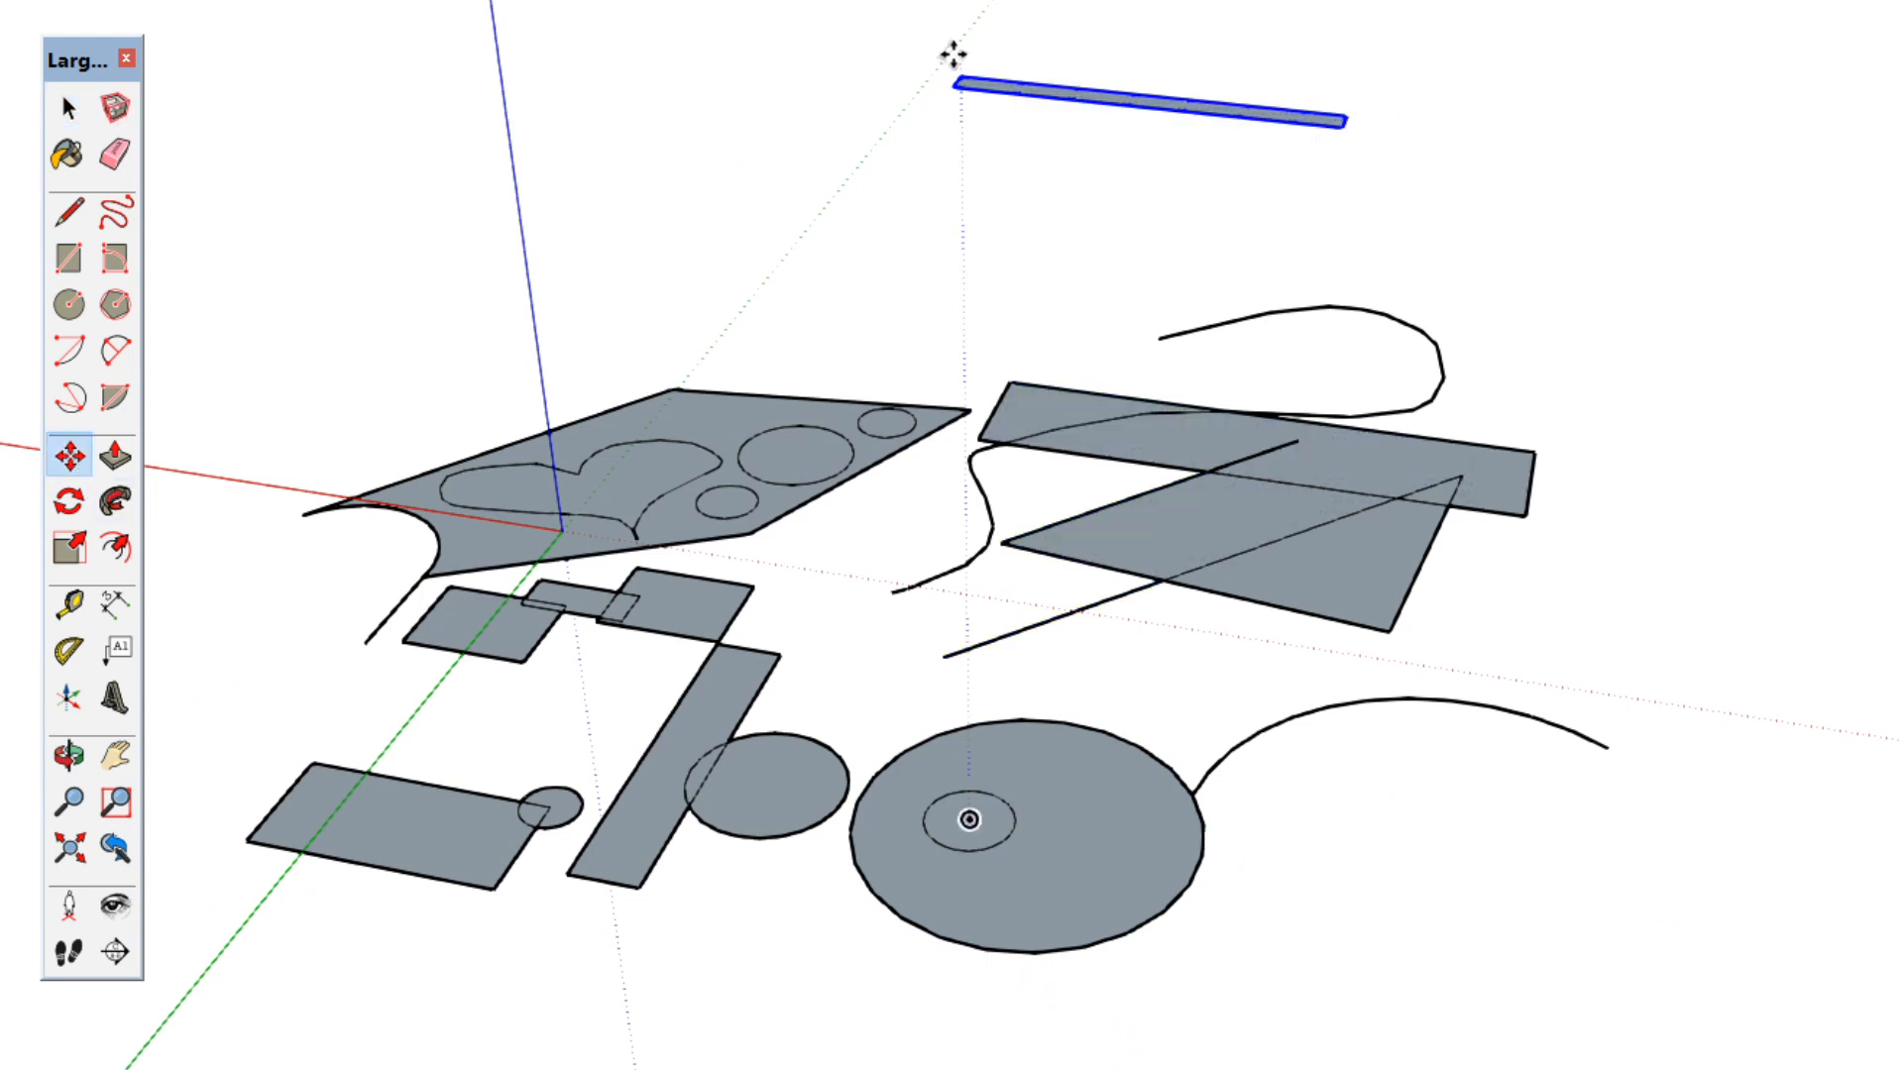
left_click(951, 80)
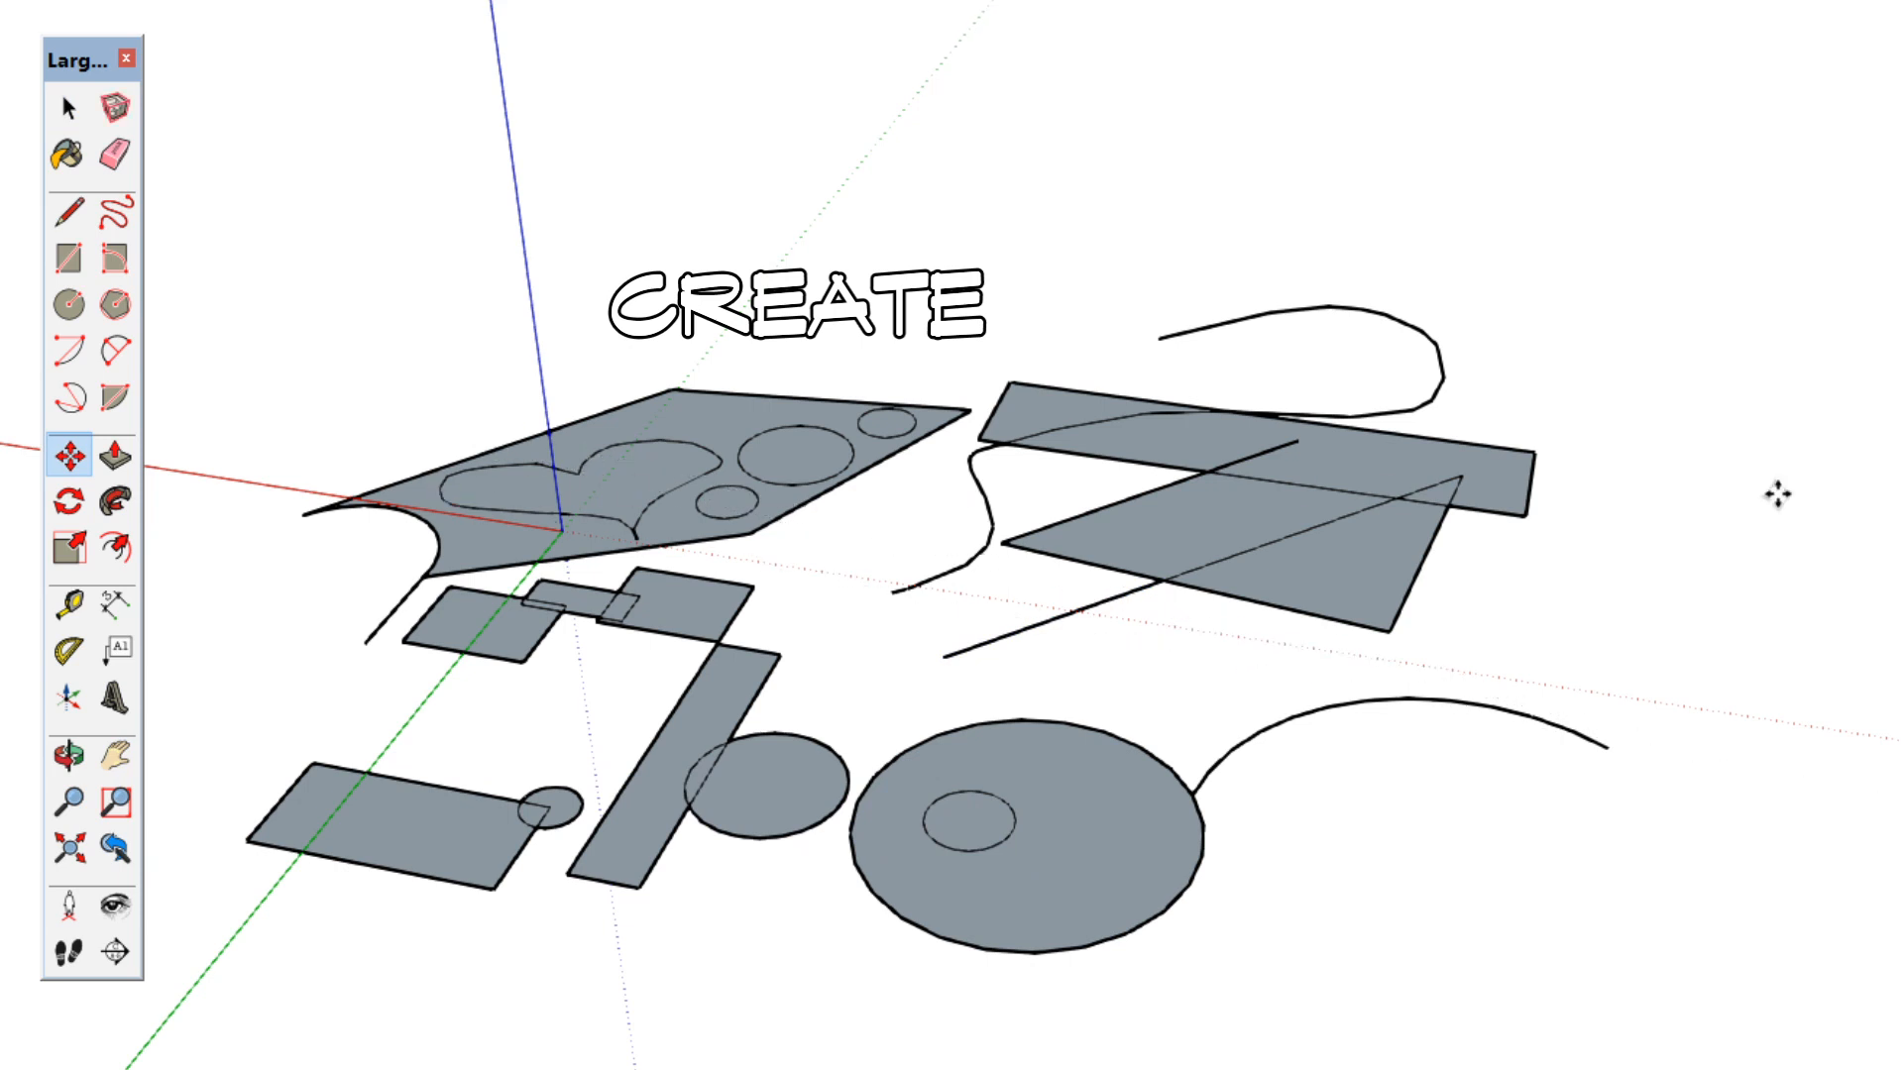
Try extruding the four-sided face between the crossed lines upward into a tall block with Push/Pull.
left_click(117, 457)
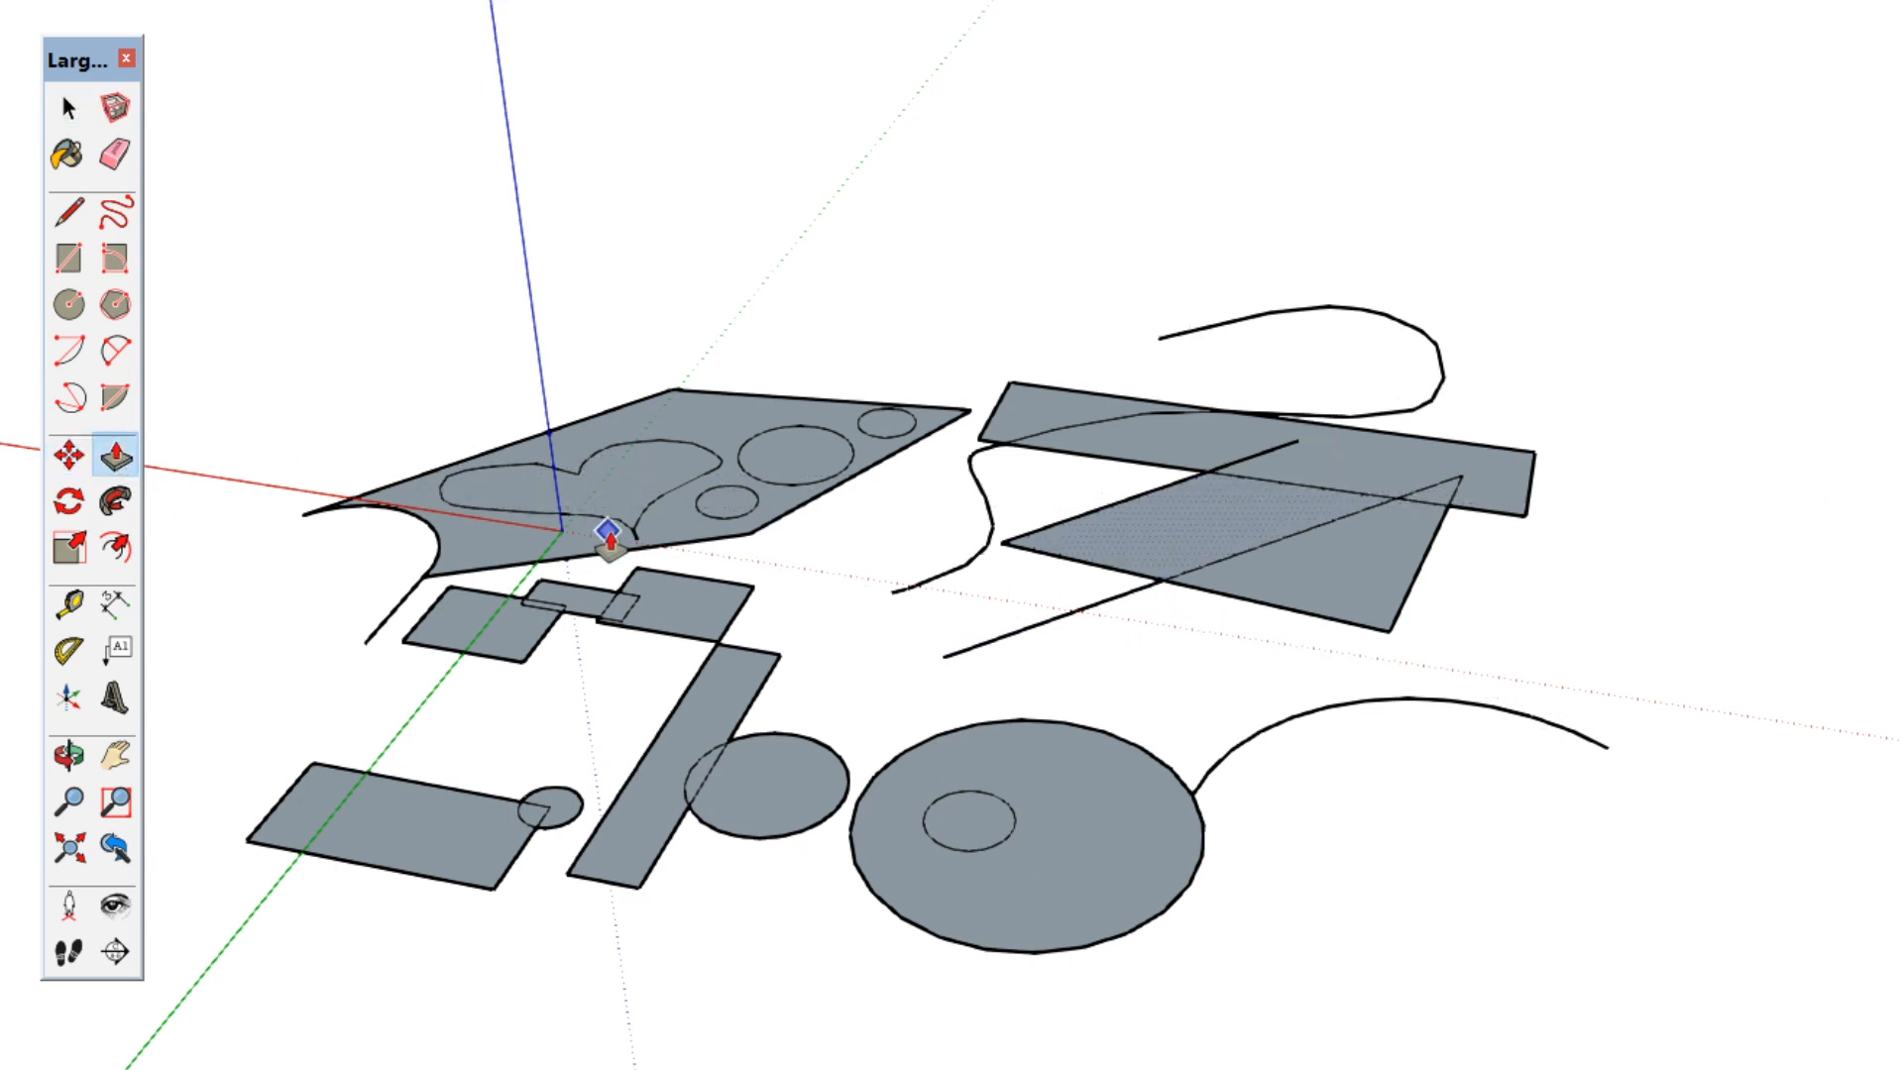
left_click(1318, 515)
left_click(1172, 179)
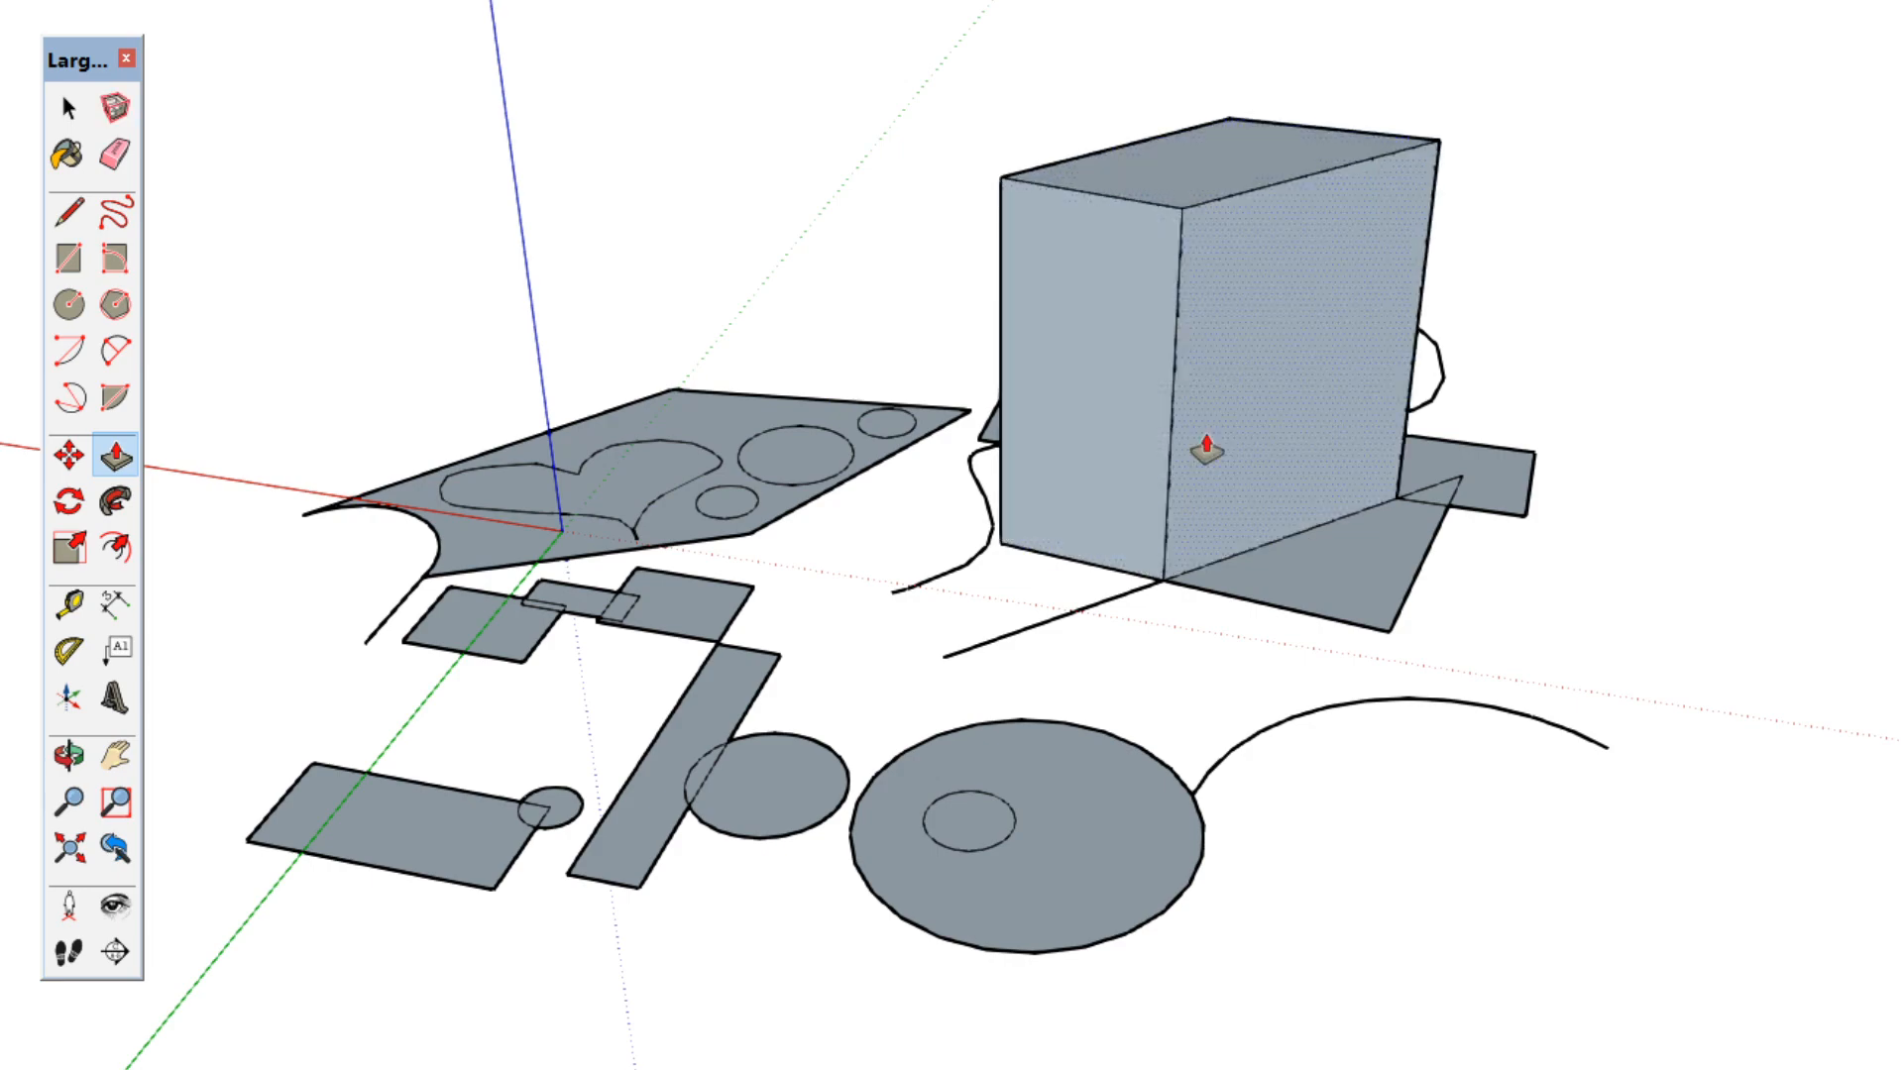
key("ctrl+z")
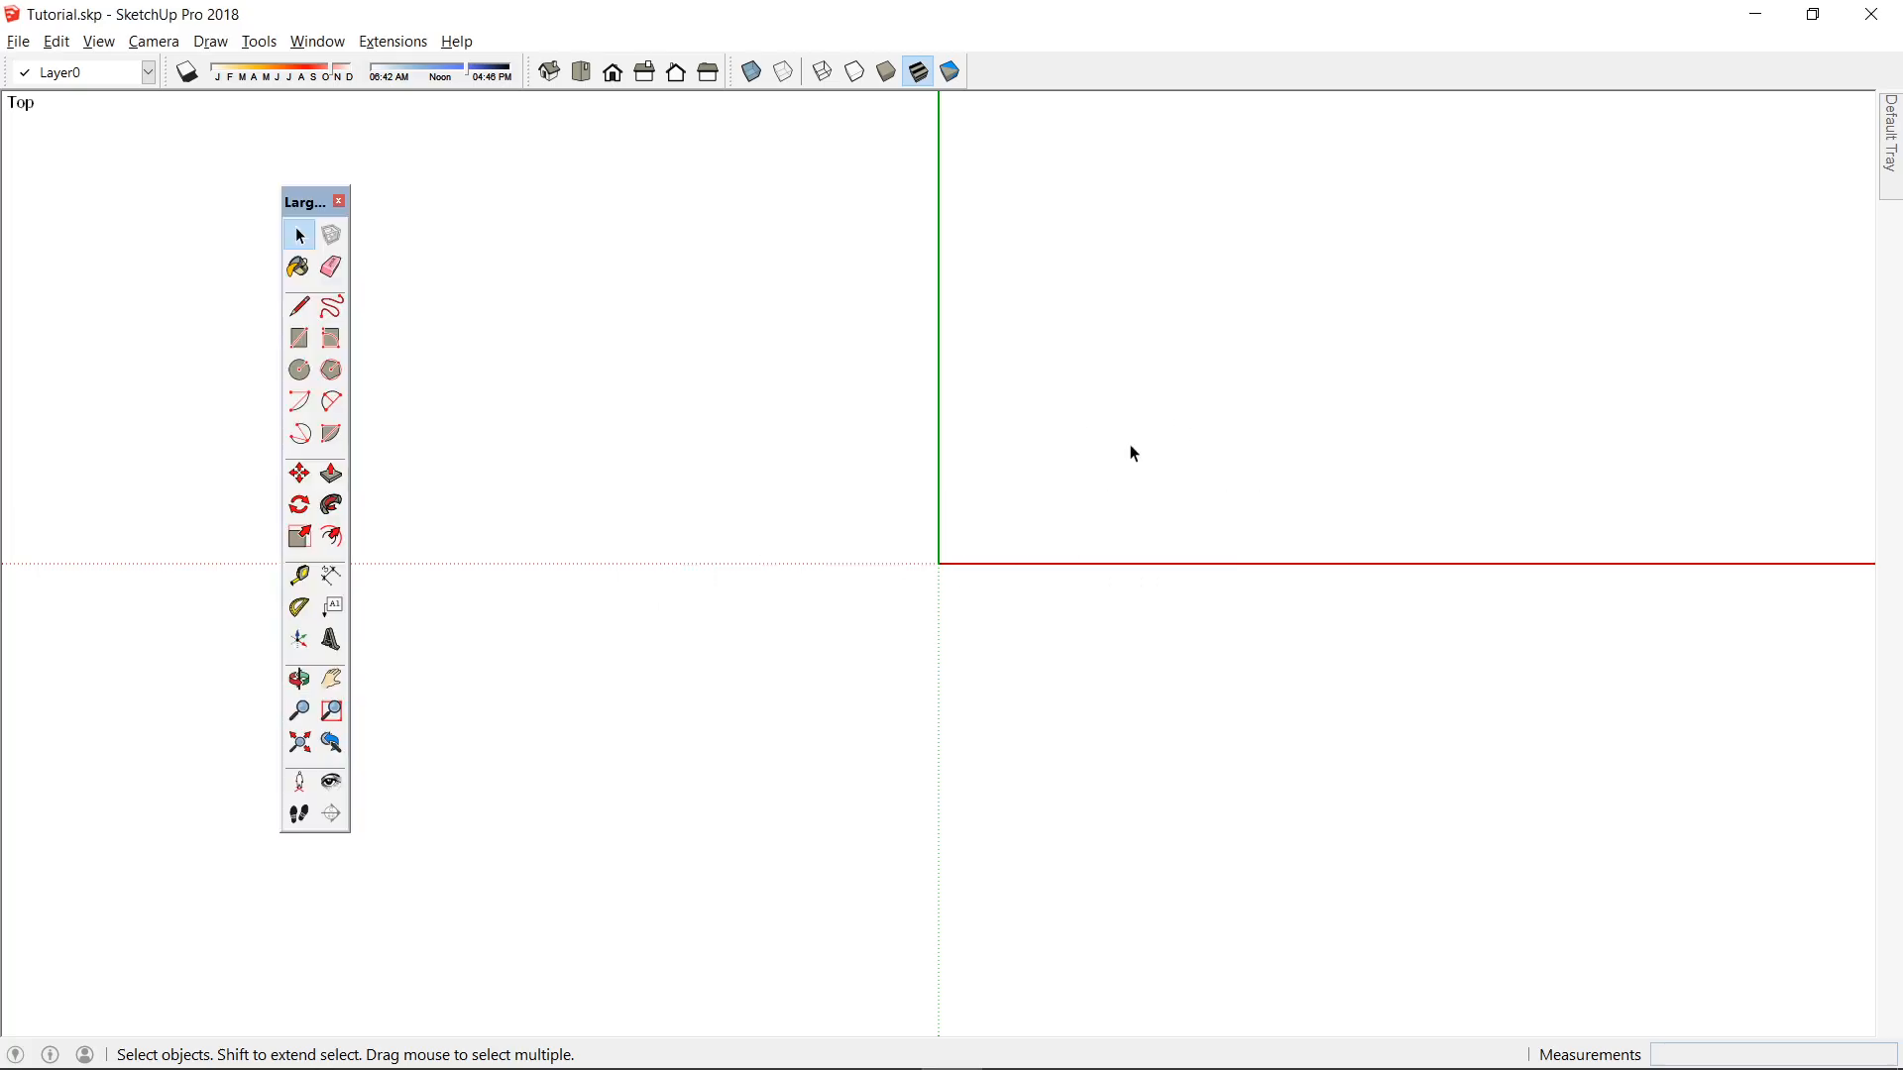
Add the Drawing toolbar to the workspace.
scroll(1154, 458, "down", 1)
scroll(1150, 455, "up", 2)
right_click(342, 272)
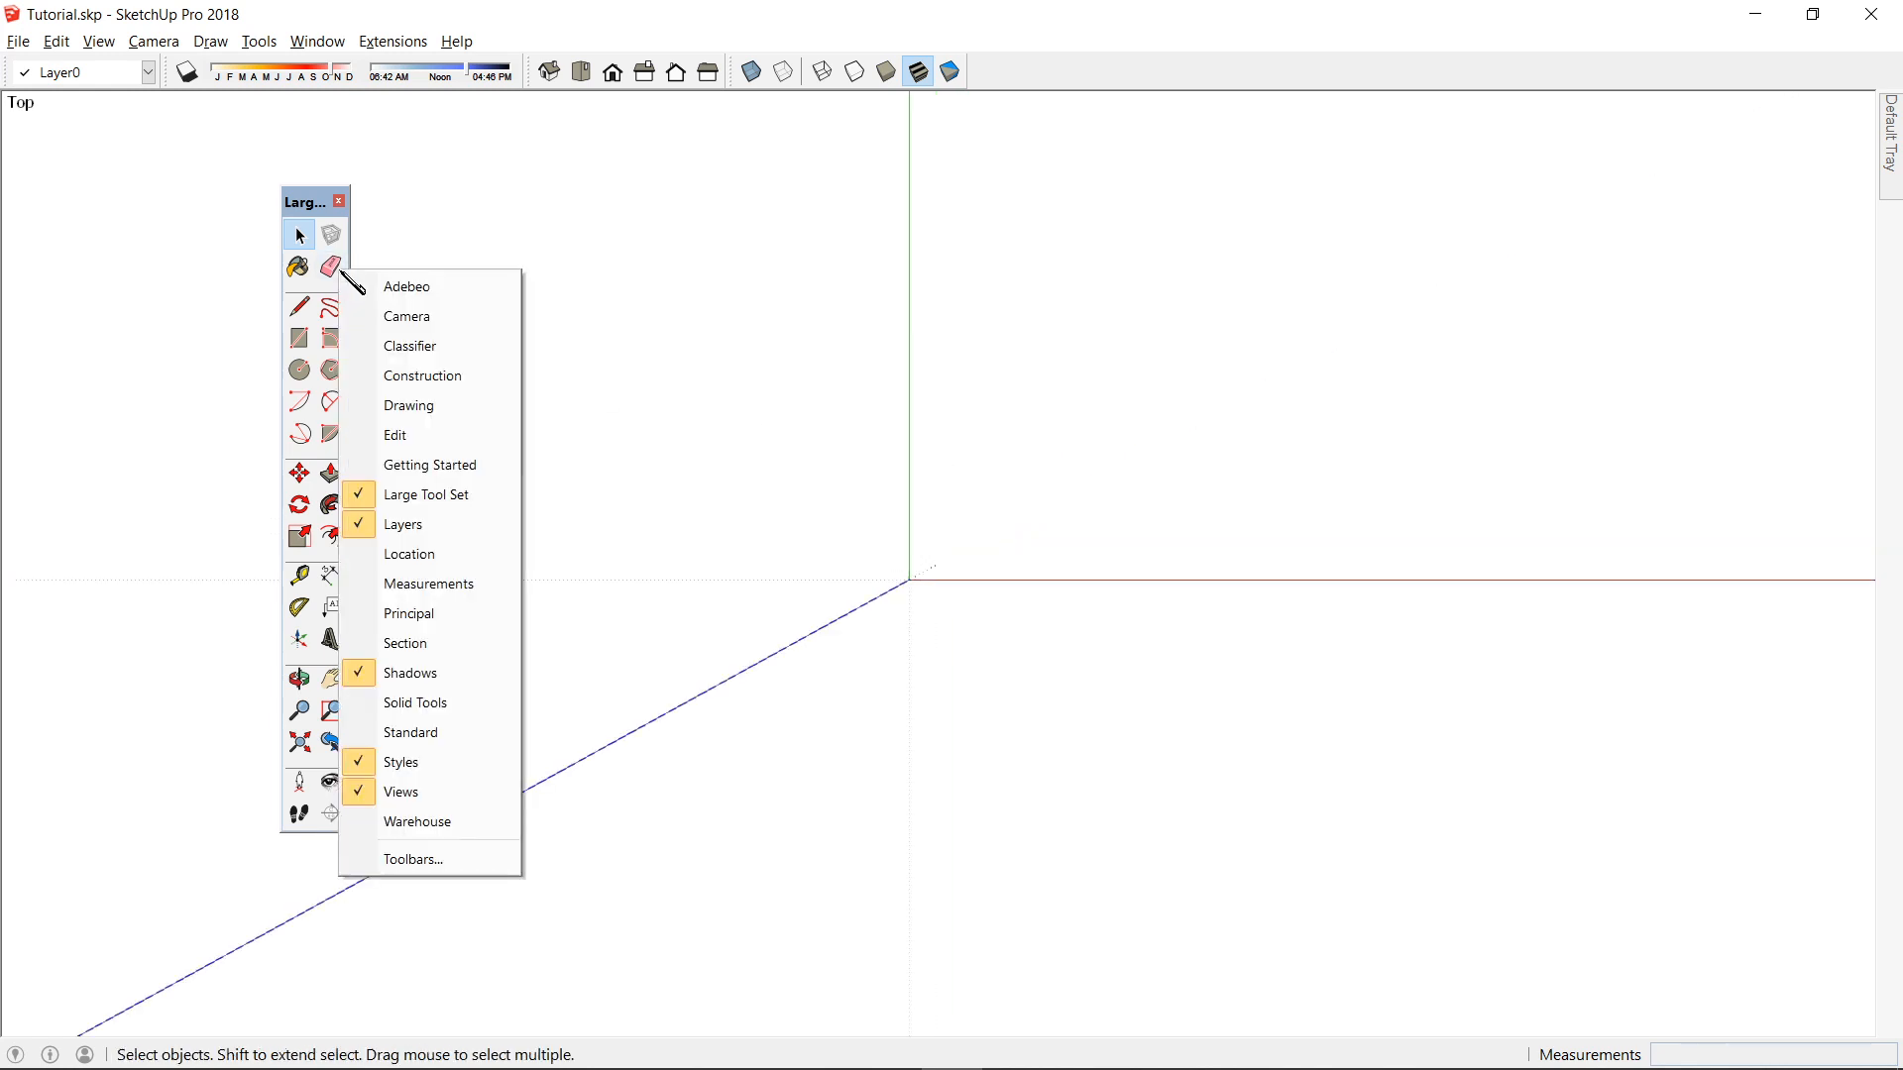
left_click(582, 225)
right_click(332, 447)
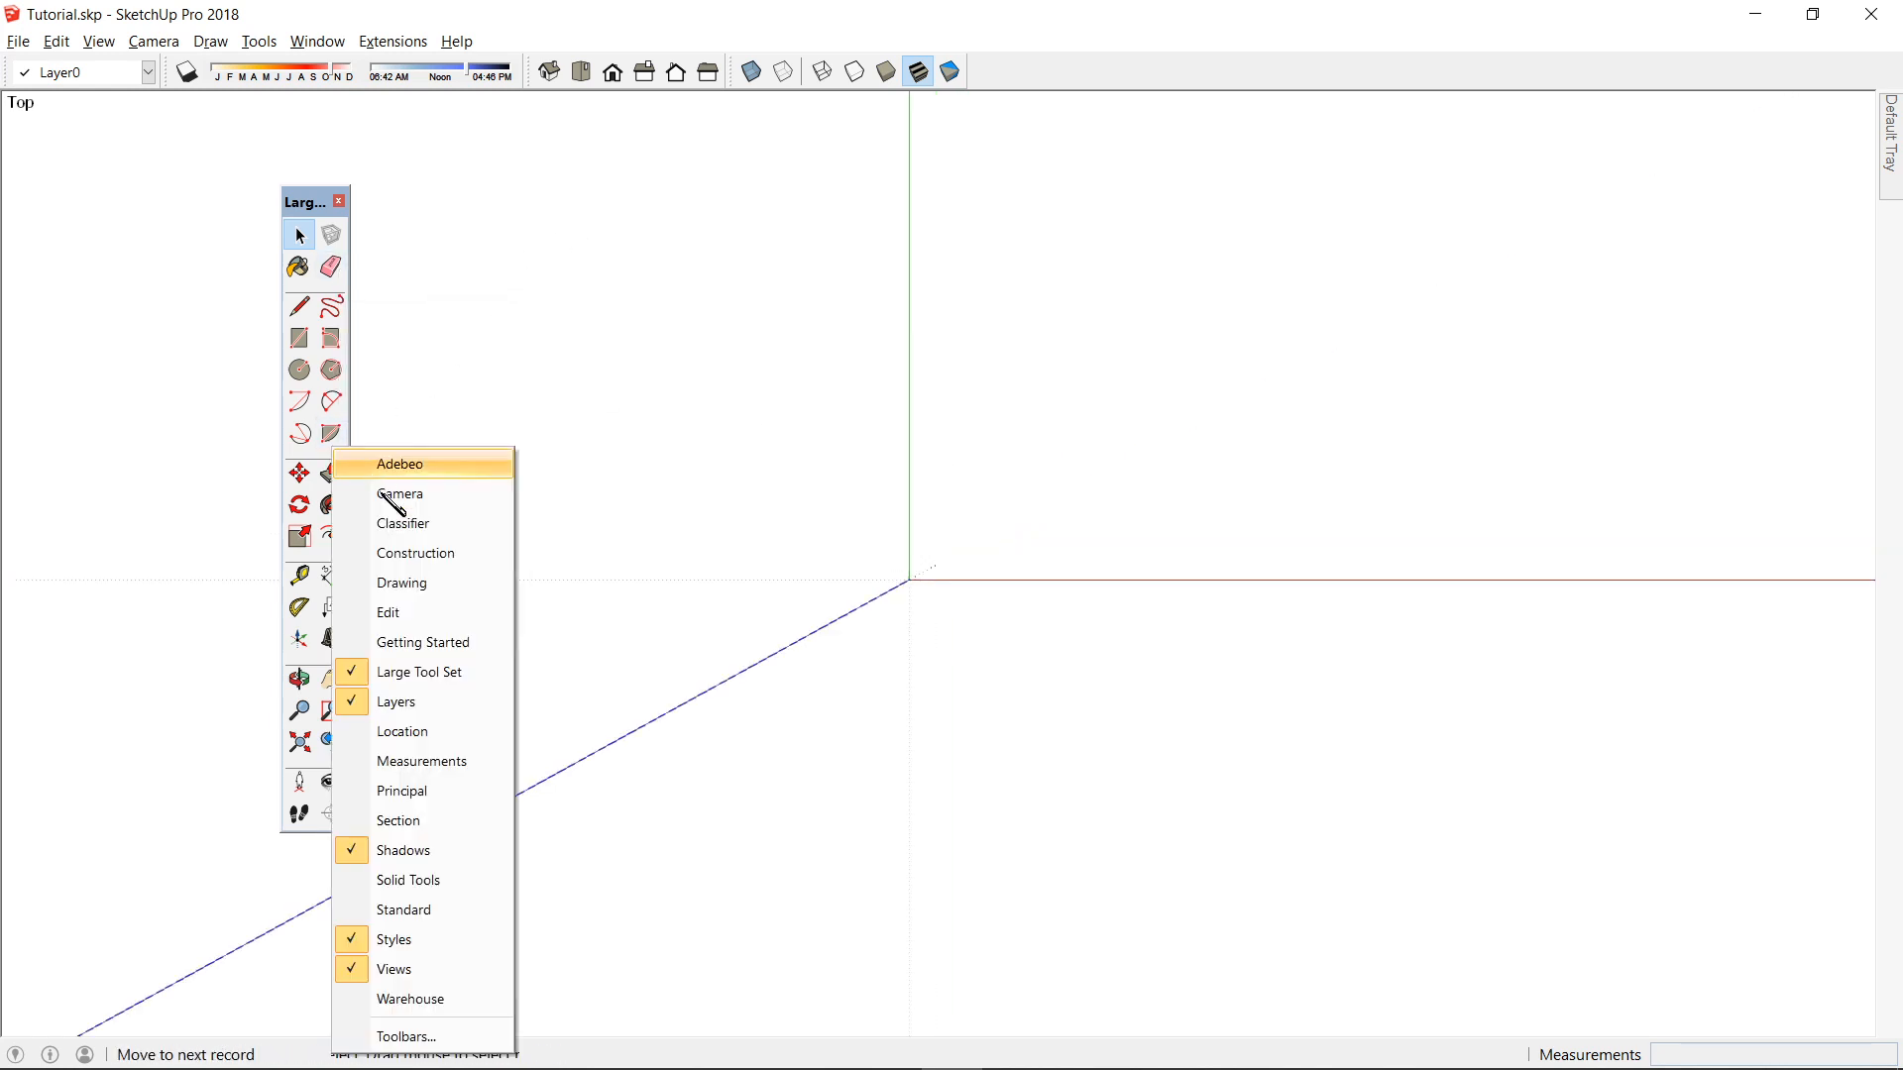
left_click(428, 592)
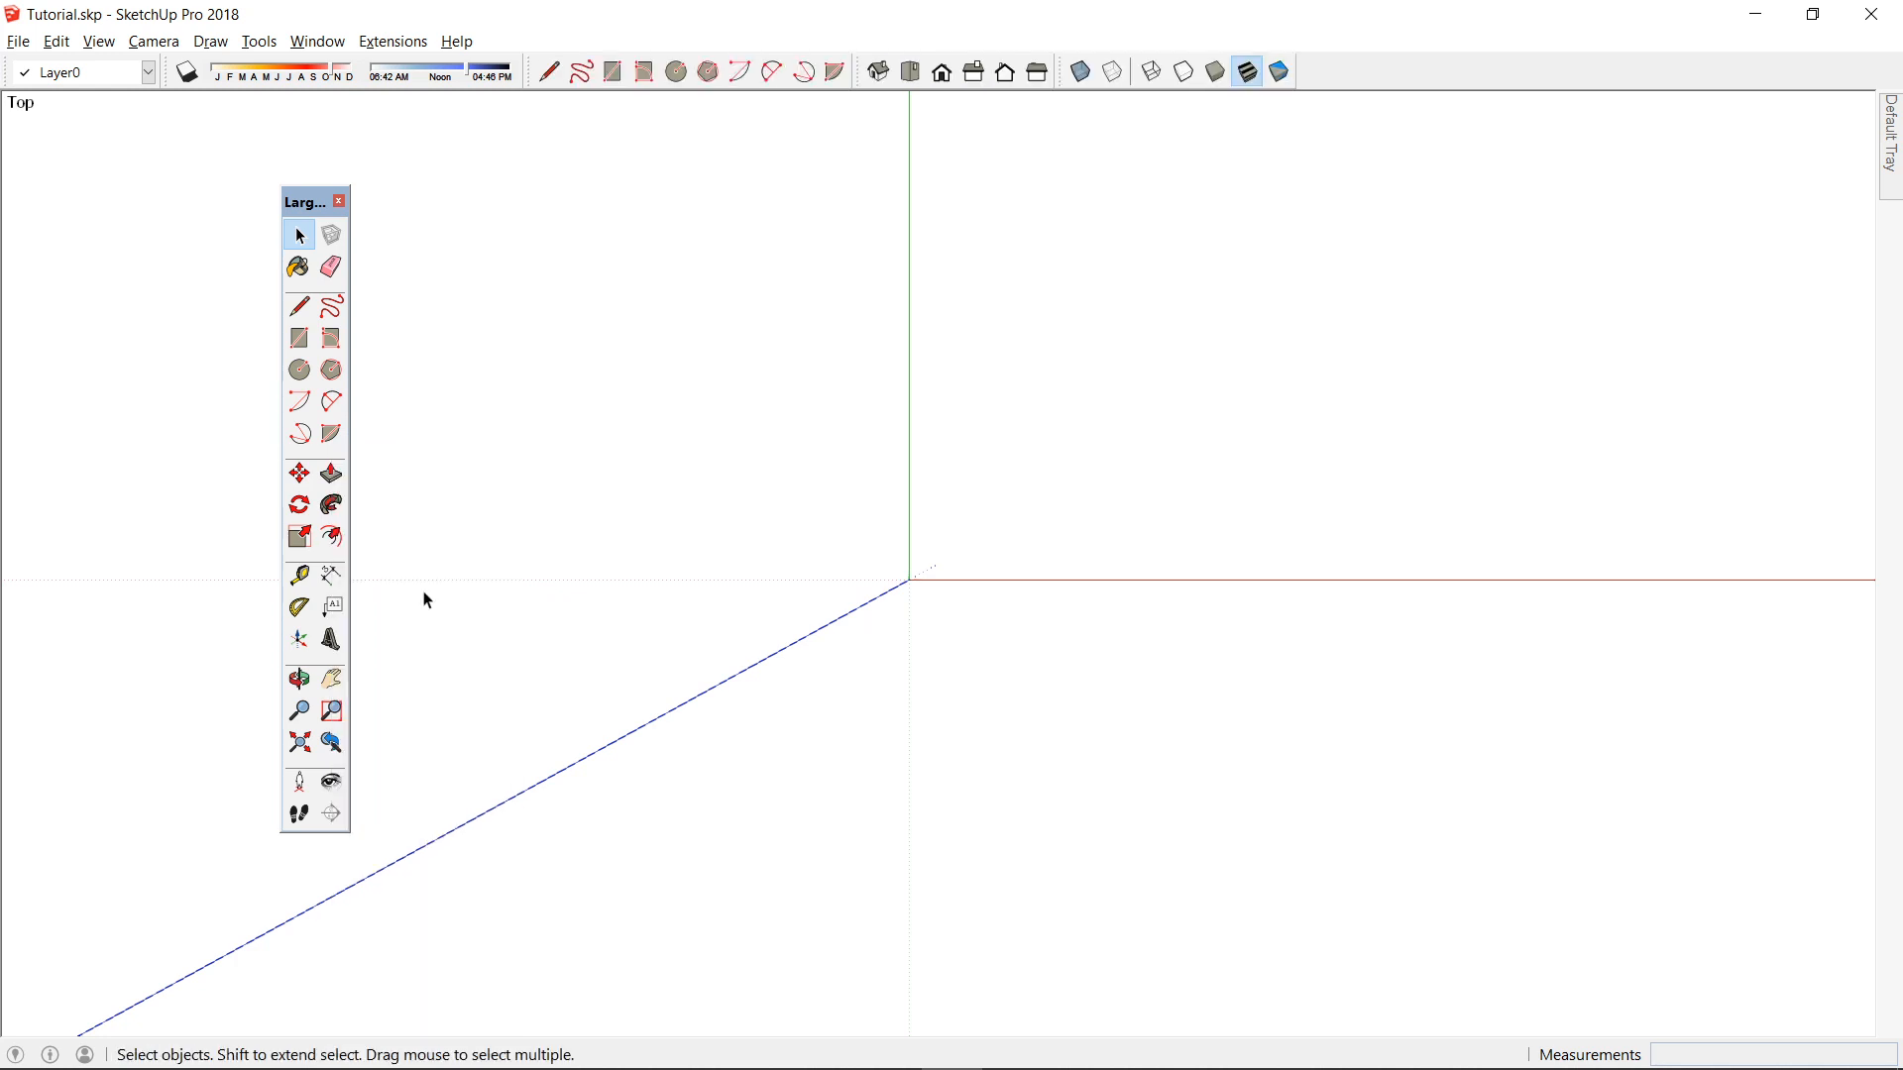
Show the Solid Tools and Warehouse toolbars, undock them over the drawing area and close both.
right_click(331, 504)
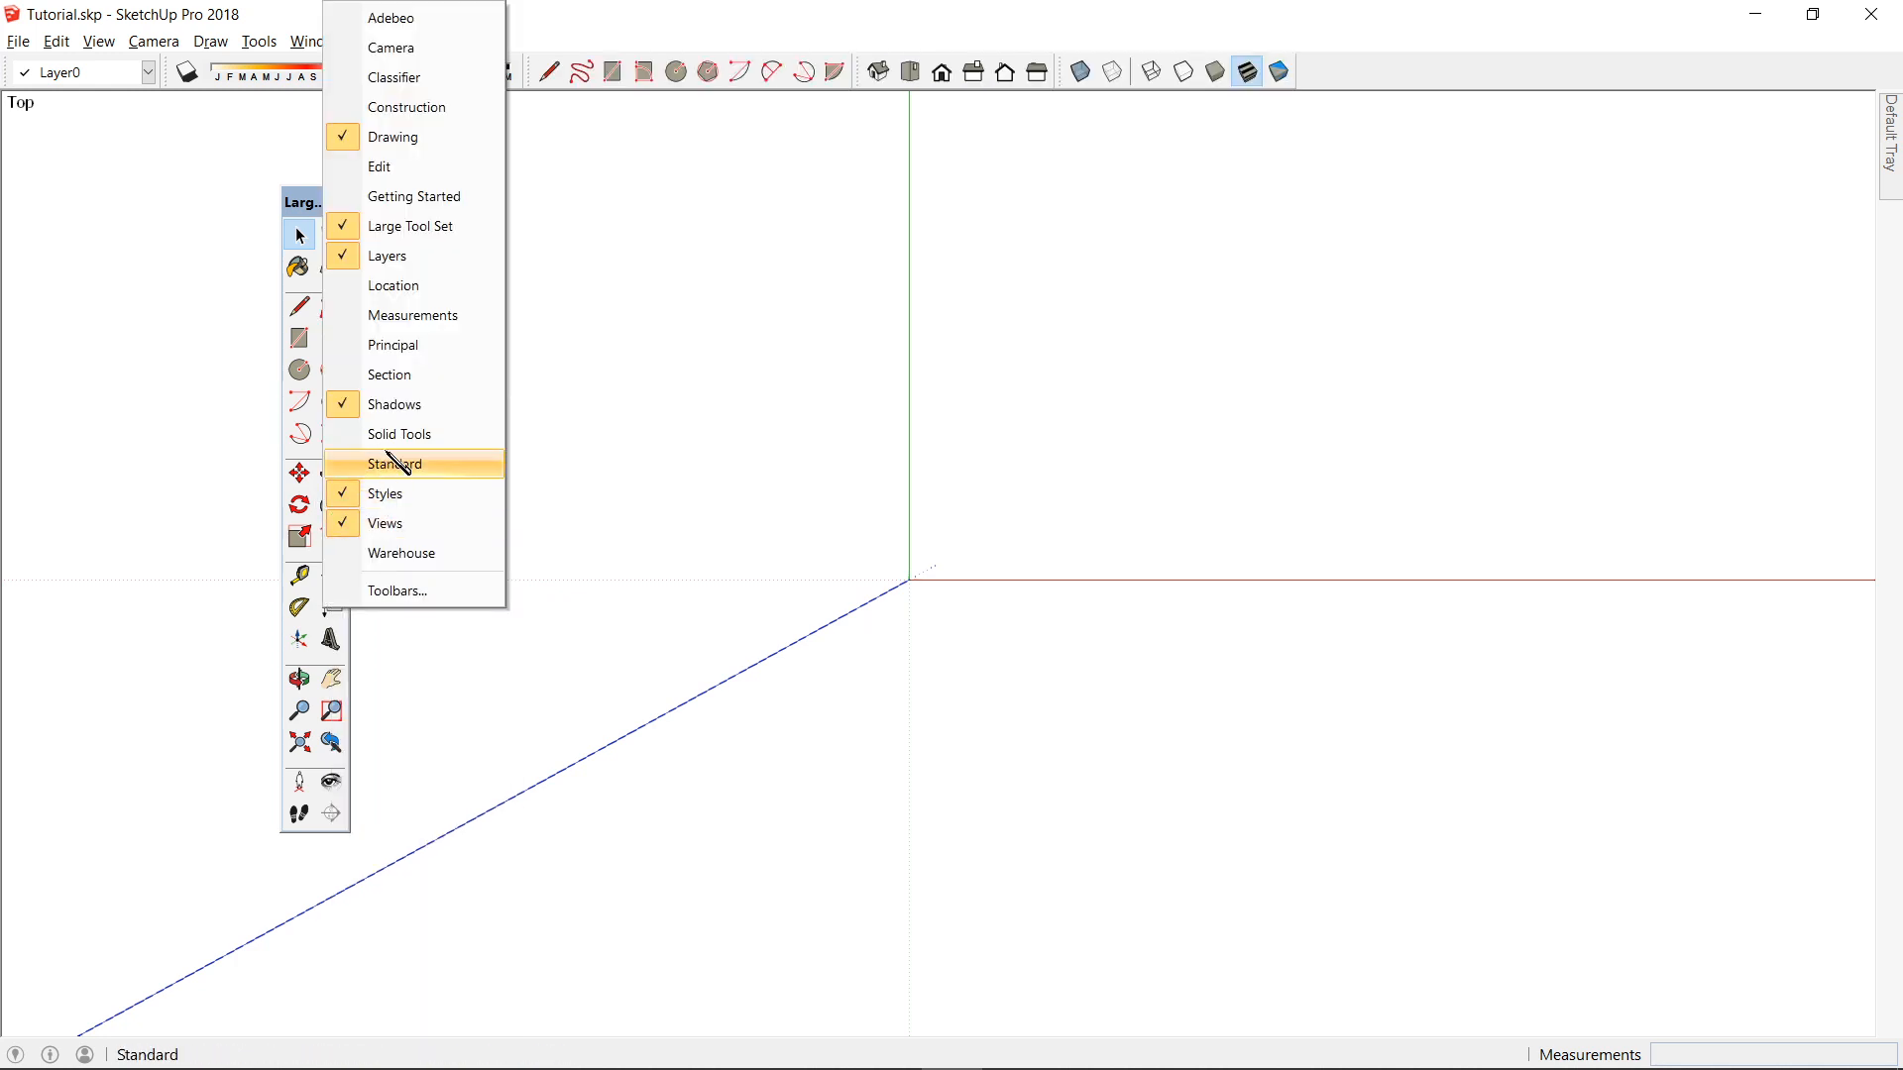
left_click(388, 458)
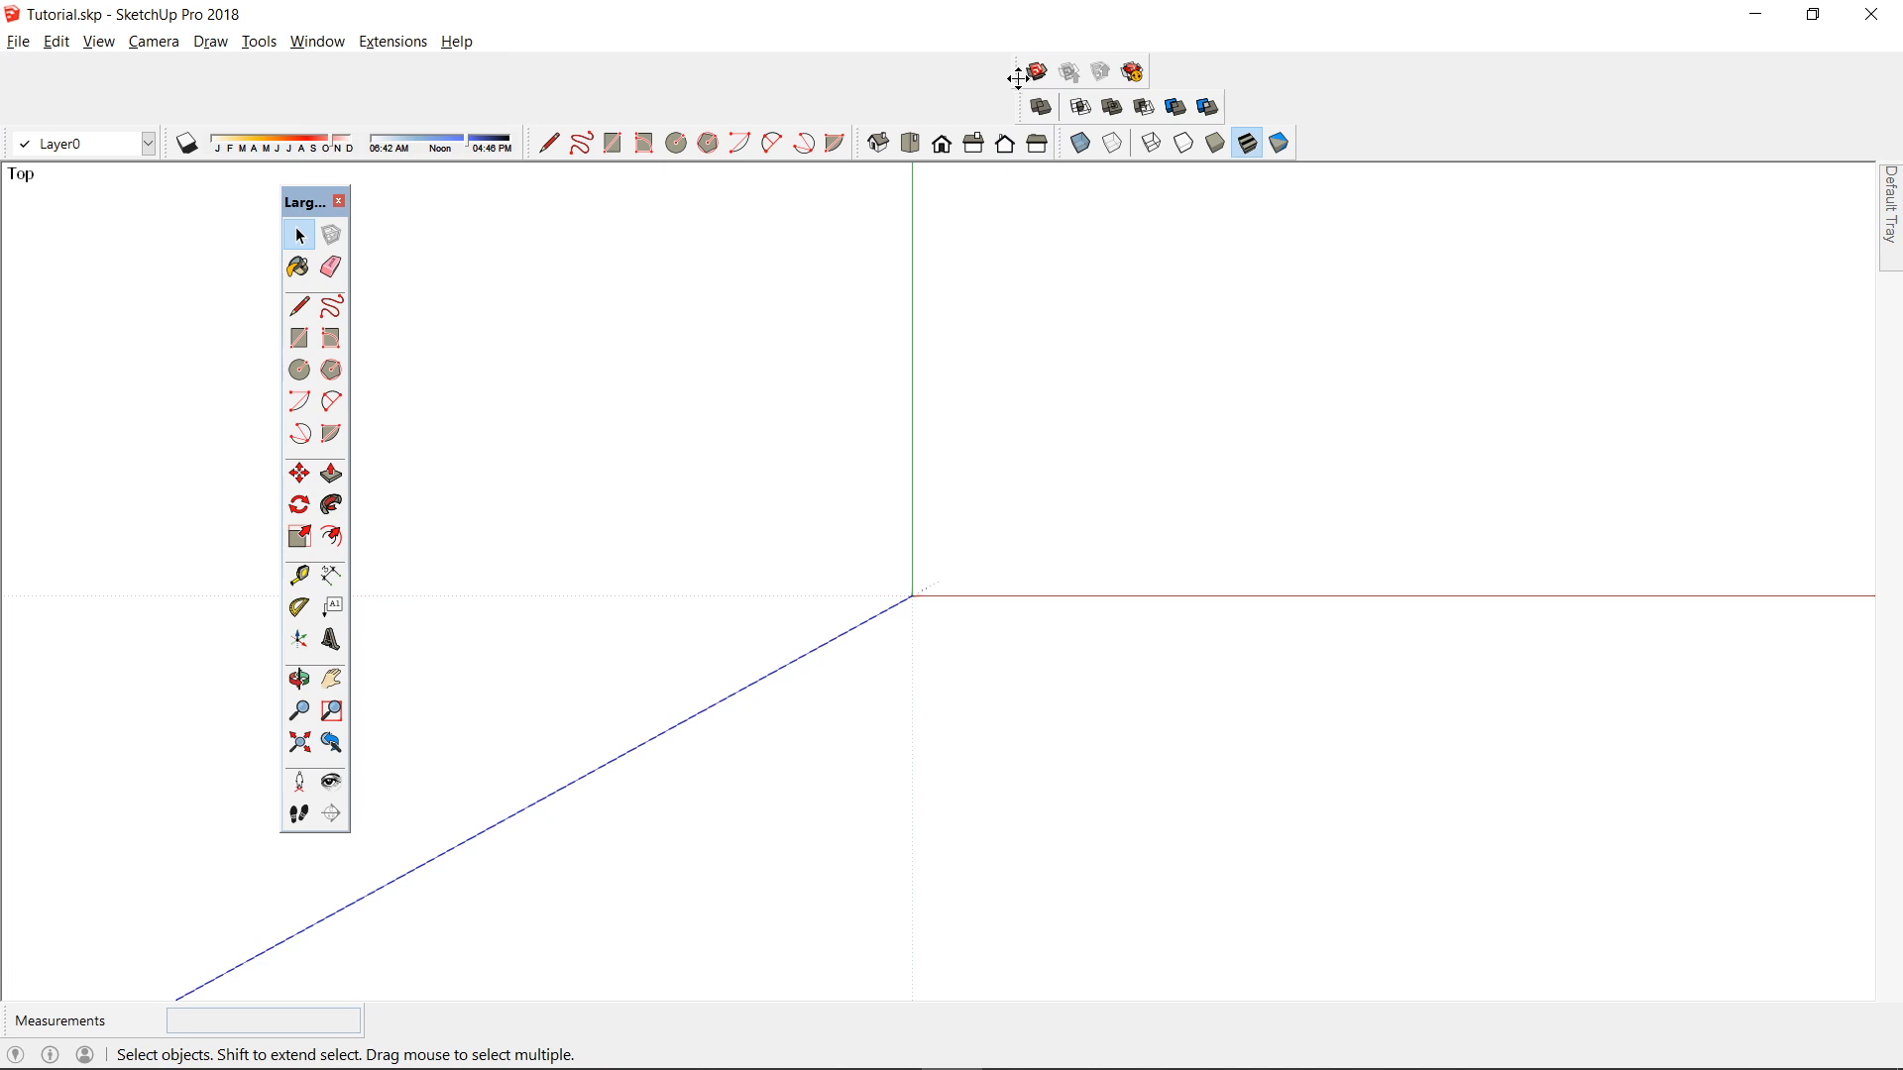
left_click_drag(1019, 76, 966, 508)
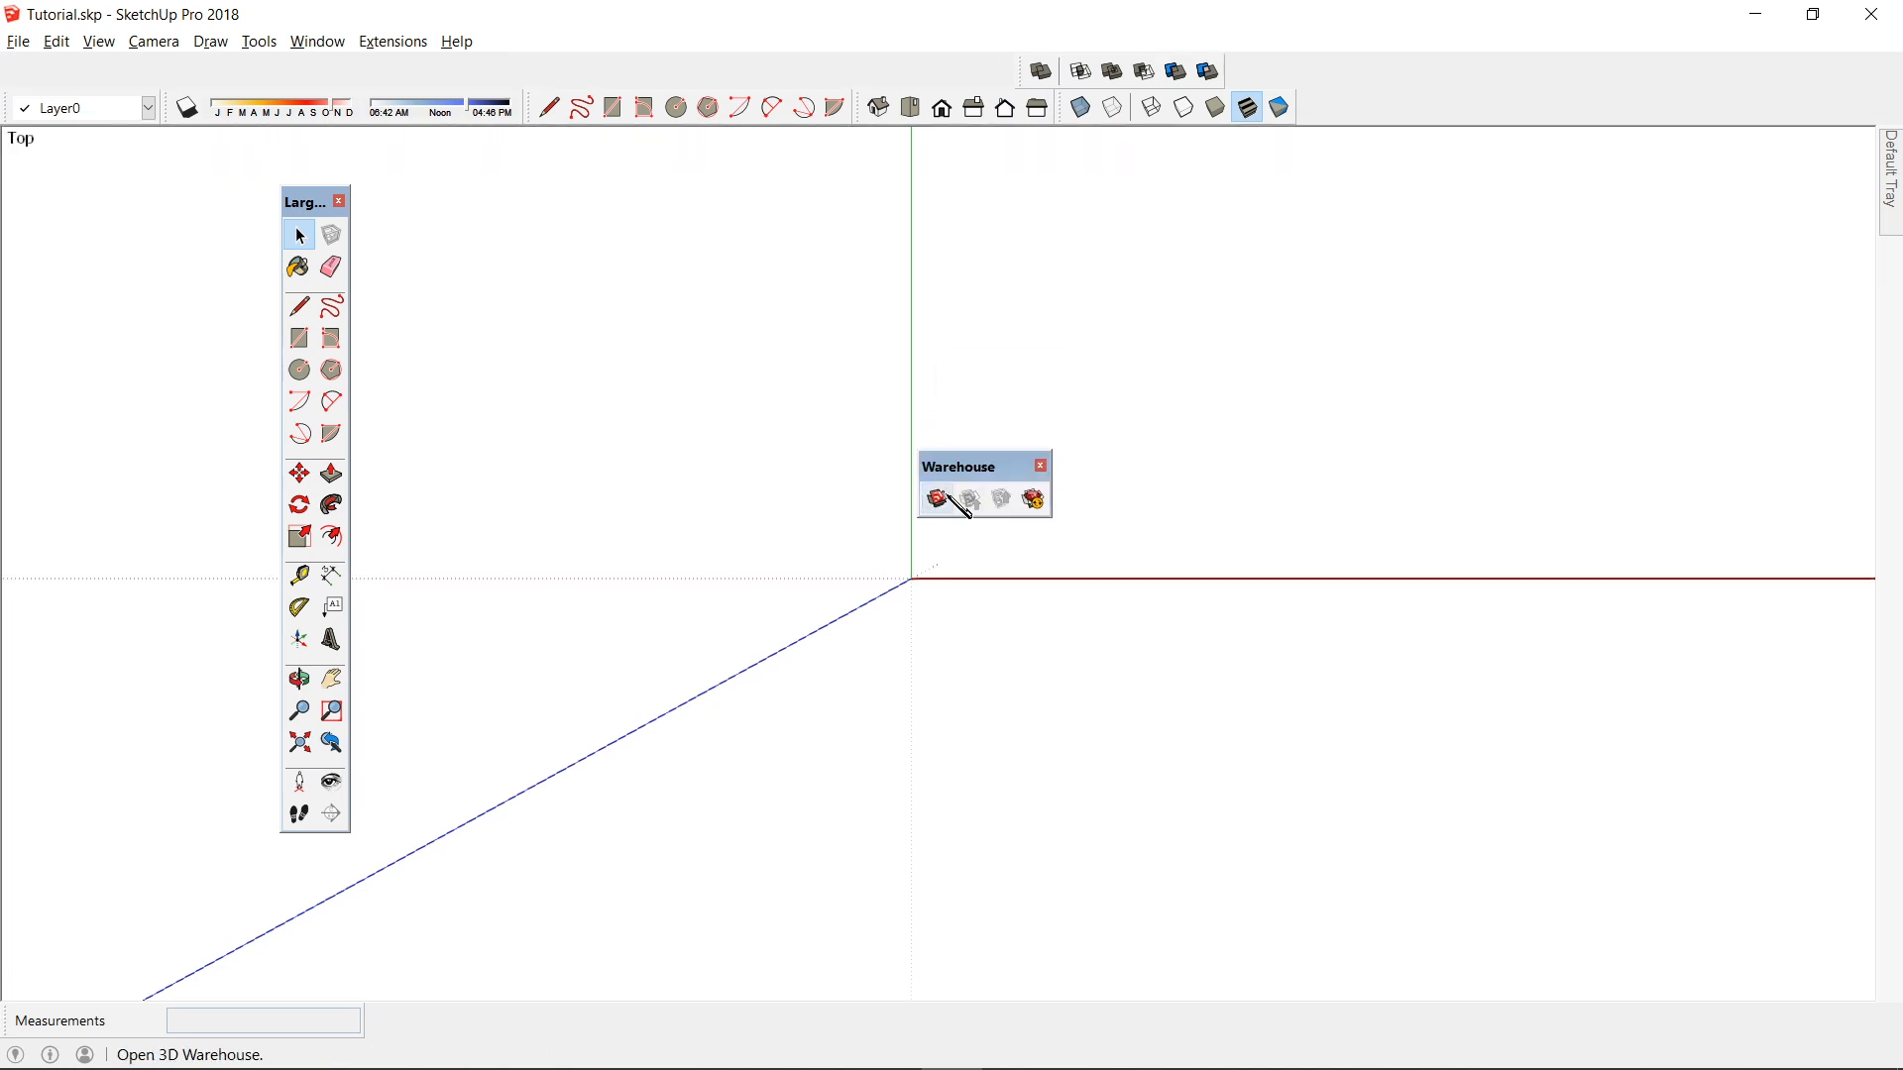
left_click(1042, 466)
left_click_drag(1020, 71, 933, 315)
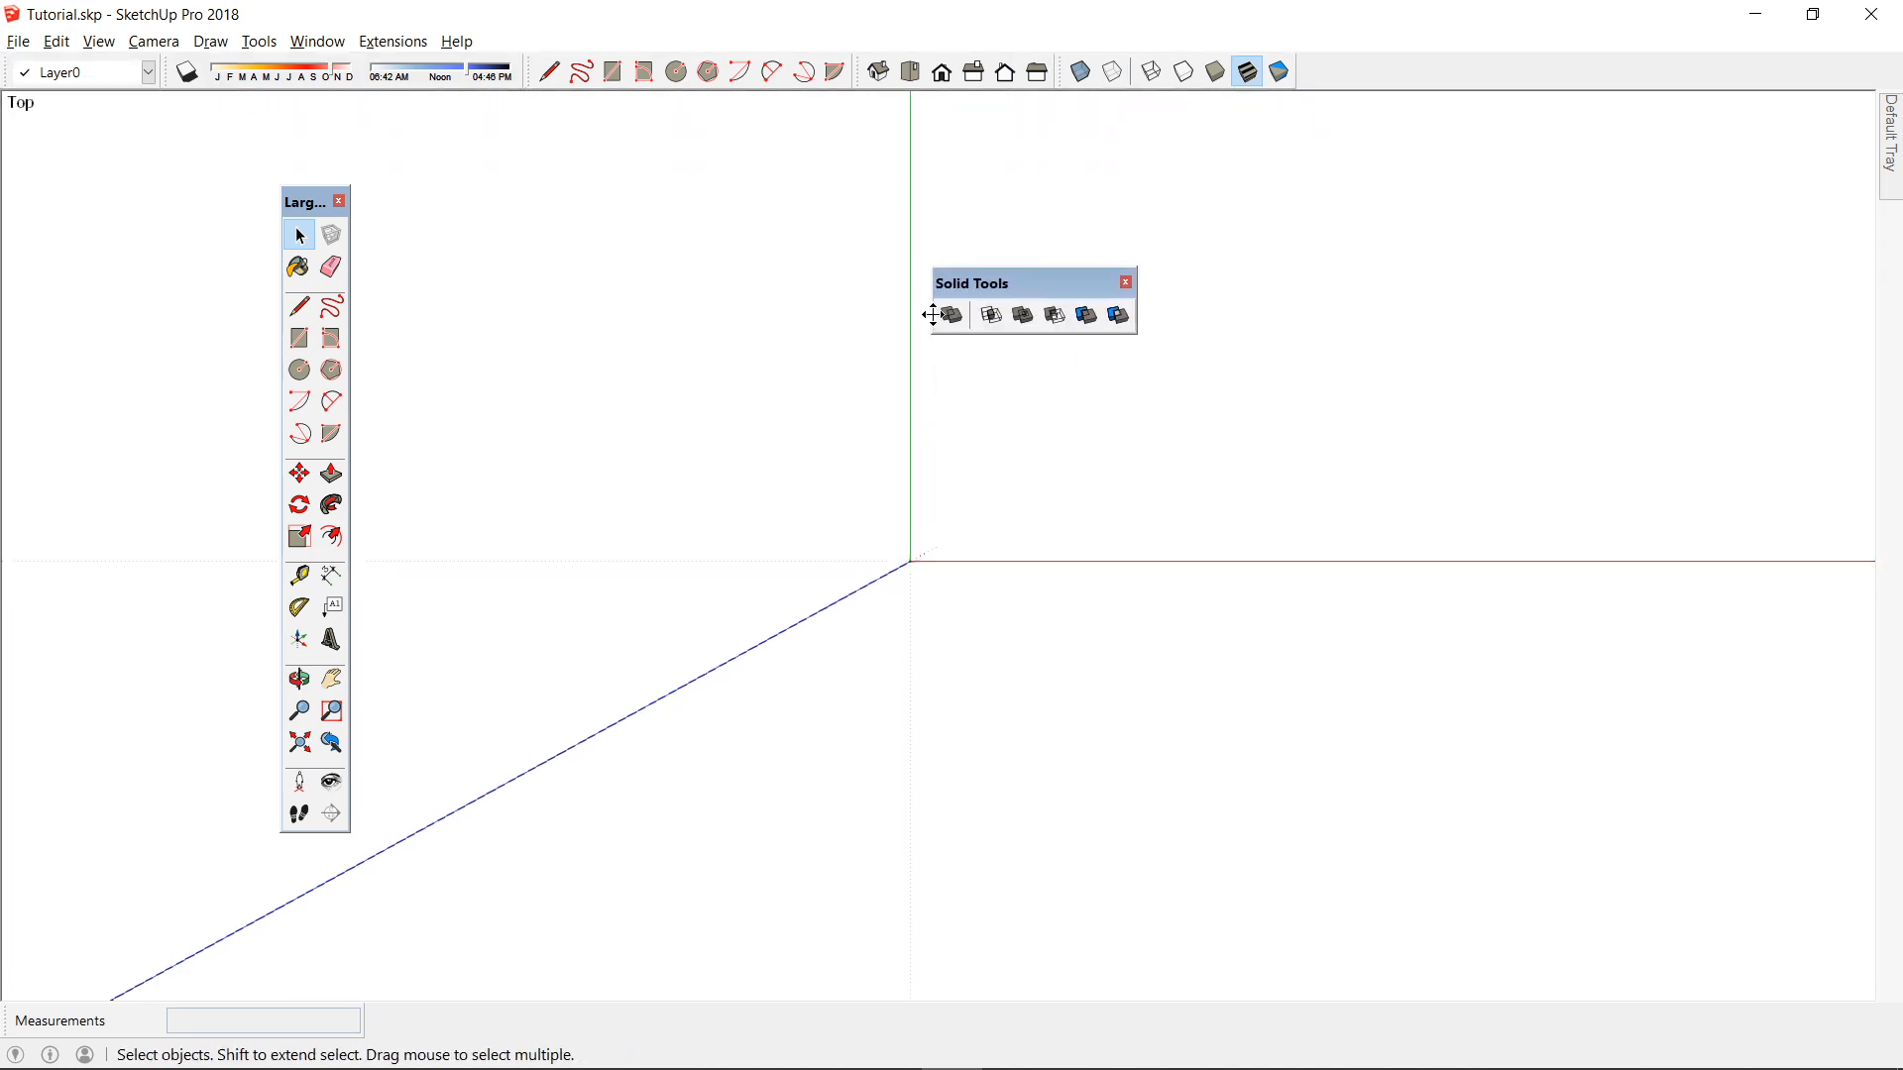
left_click(1130, 283)
Dock the floating Large Tool Set vertically along the edge of the drawing area.
left_click_drag(304, 202, 8, 60)
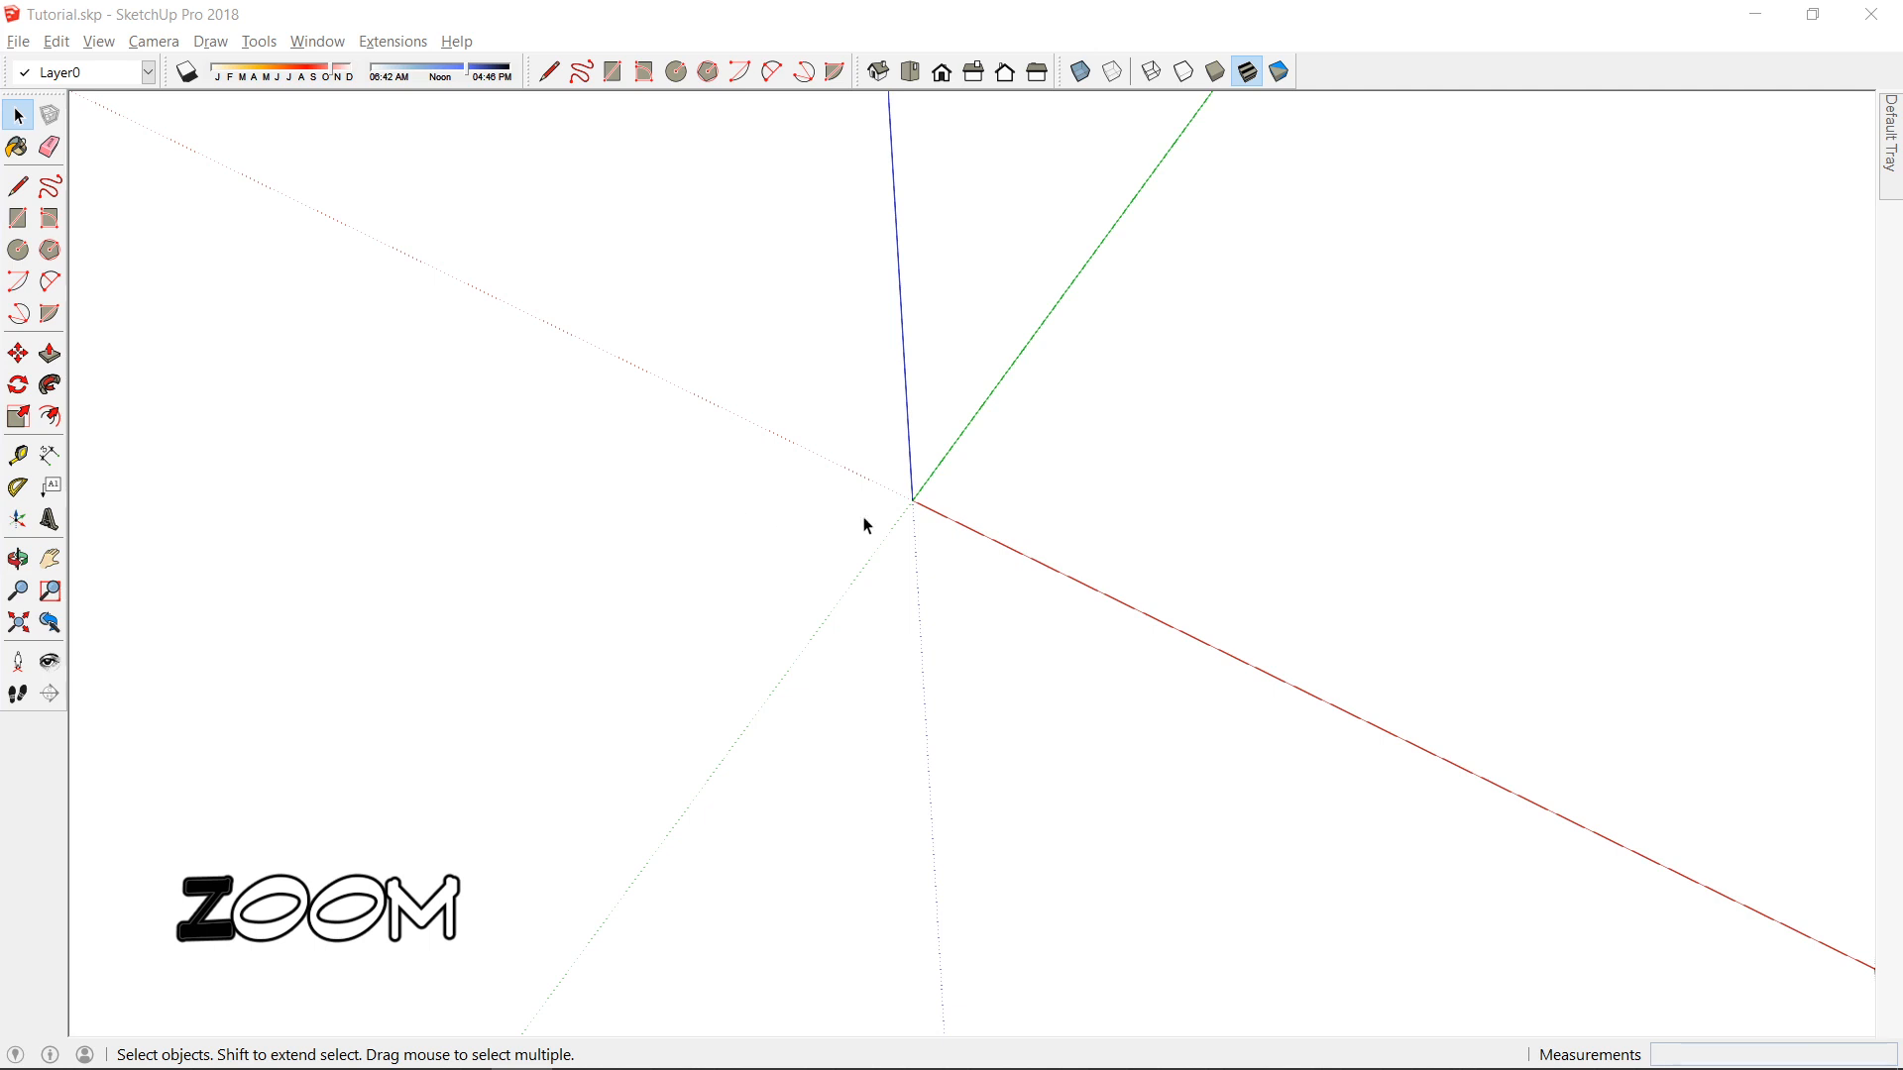
Practise zooming in and out around the axes origin.
scroll(937, 546, "up", 2)
scroll(1060, 336, "up", 3)
scroll(1063, 302, "down", 4)
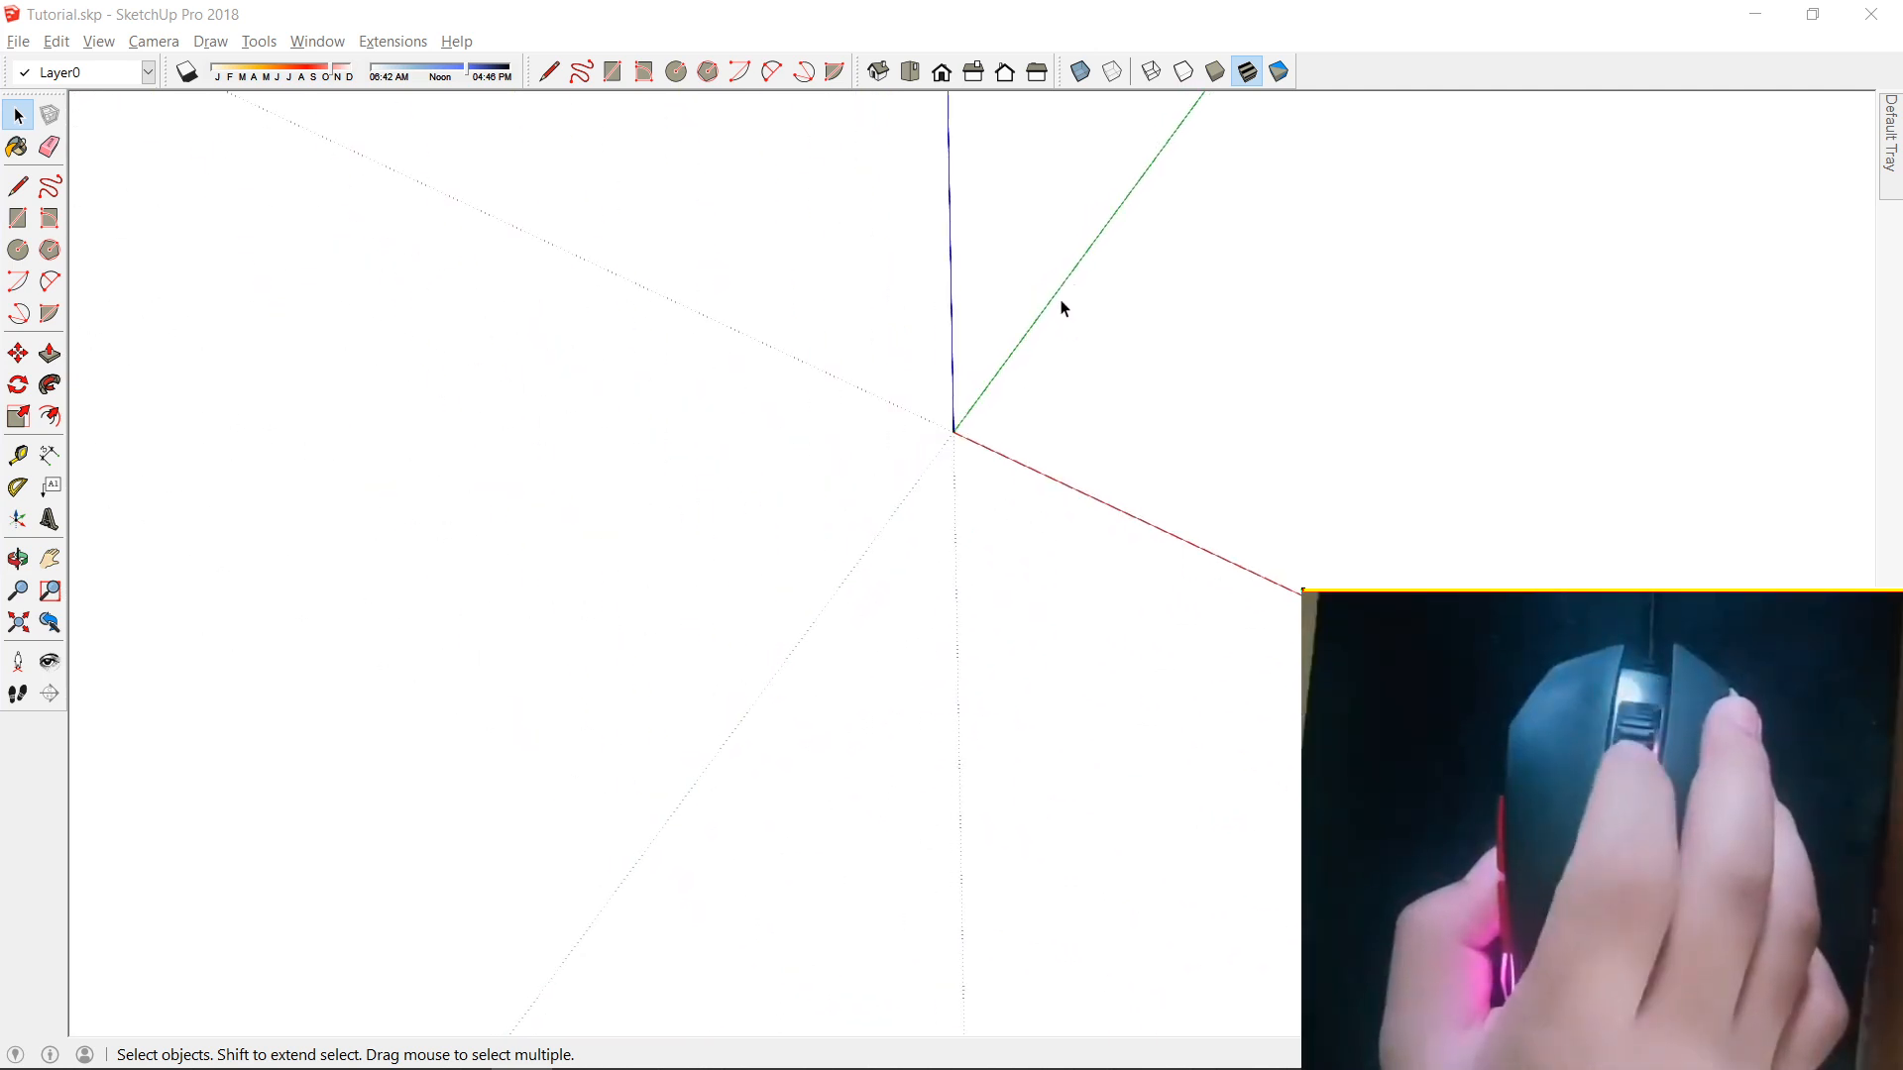
scroll(1218, 585, "up", 5)
scroll(1217, 576, "down", 5)
scroll(943, 438, "up", 4)
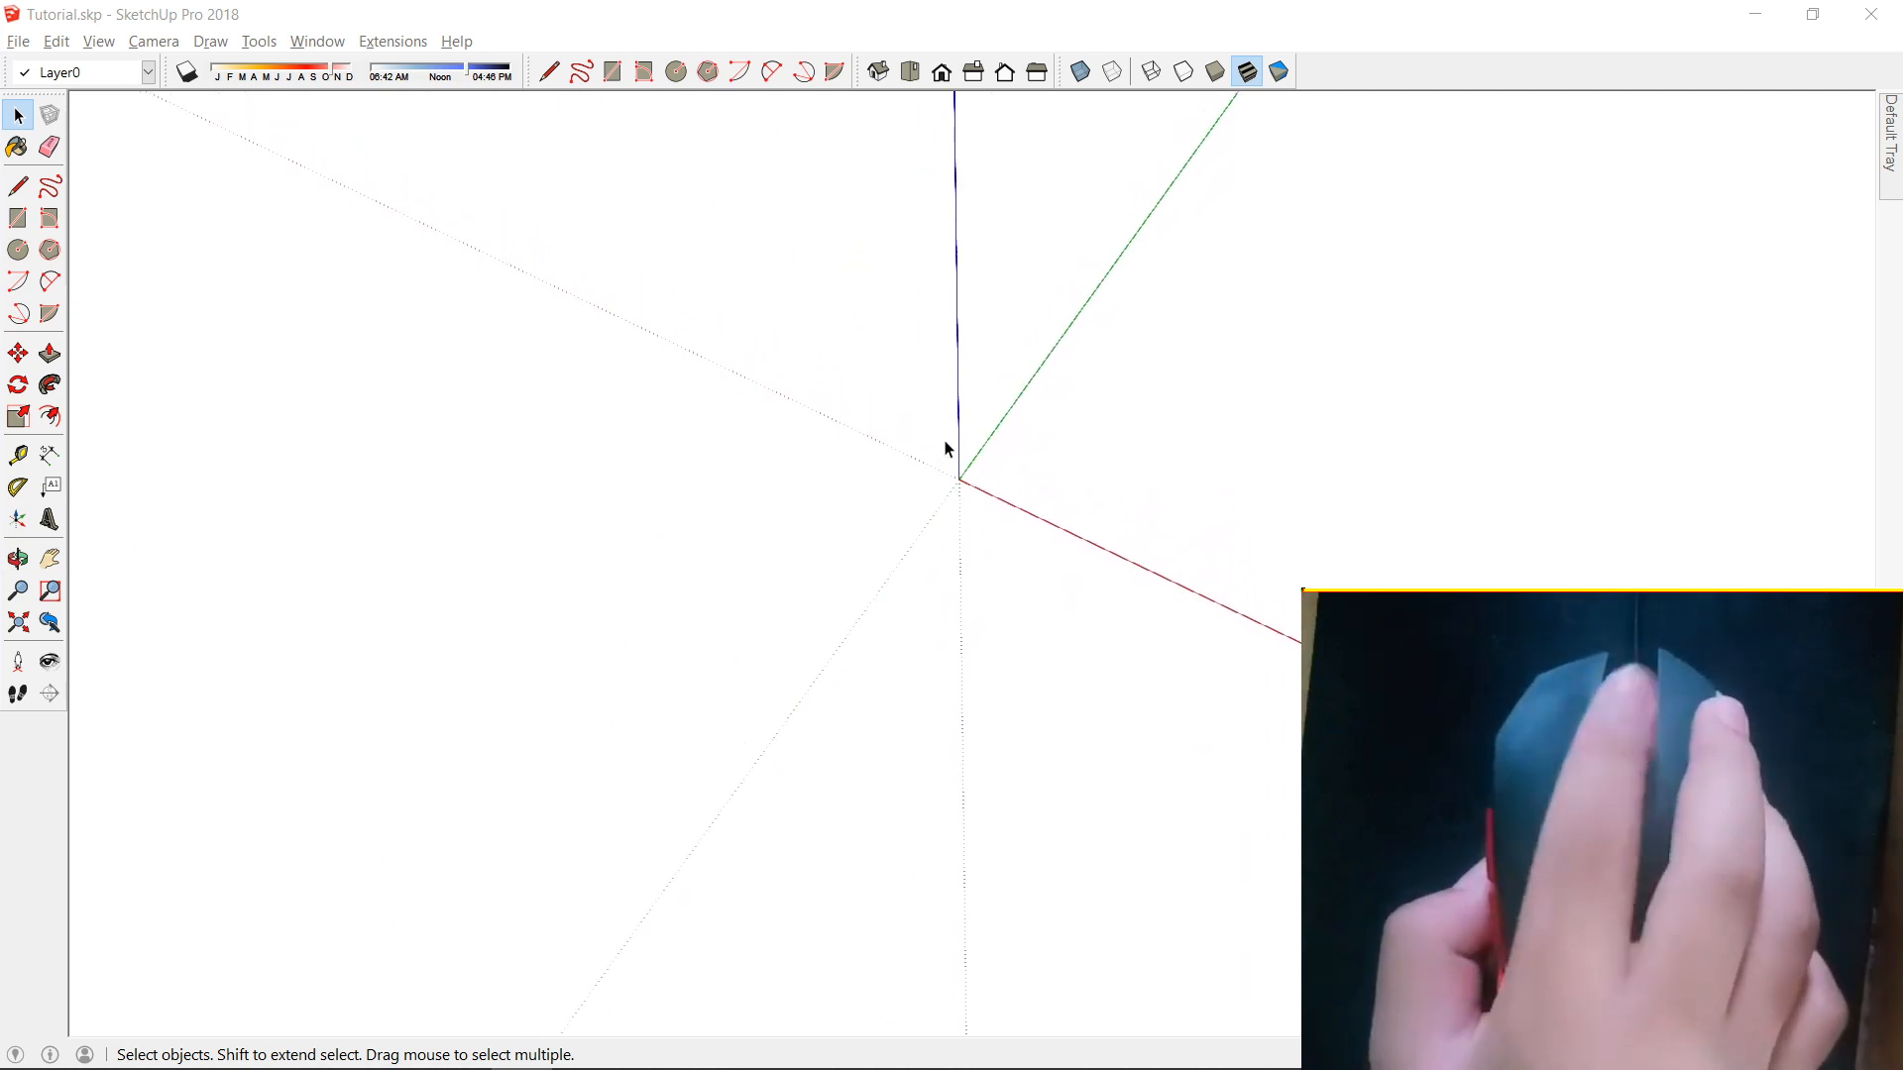
Practise orbiting, panning and zooming to view the axes from different directions, finishing with the Select tool.
middle_click_drag(949, 473, 1085, 661)
scroll(1100, 708, "up", 4)
scroll(1090, 790, "down", 3)
scroll(1058, 858, "up", 1)
scroll(1058, 872, "down", 1)
middle_click_drag(1076, 753, 1137, 555, "shift")
middle_click_drag(1138, 555, 1312, 644)
middle_click_drag(1053, 531, 1245, 498, "shift")
mouse_move(1187, 592)
middle_mouse_down()
mouse_move(832, 518)
mouse_move(1486, 674)
mouse_move(418, 465)
mouse_move(1367, 535)
mouse_move(229, 509)
mouse_move(628, 475)
mouse_move(775, 507)
mouse_move(832, 628)
mouse_move(996, 595)
middle_mouse_up()
key("space")
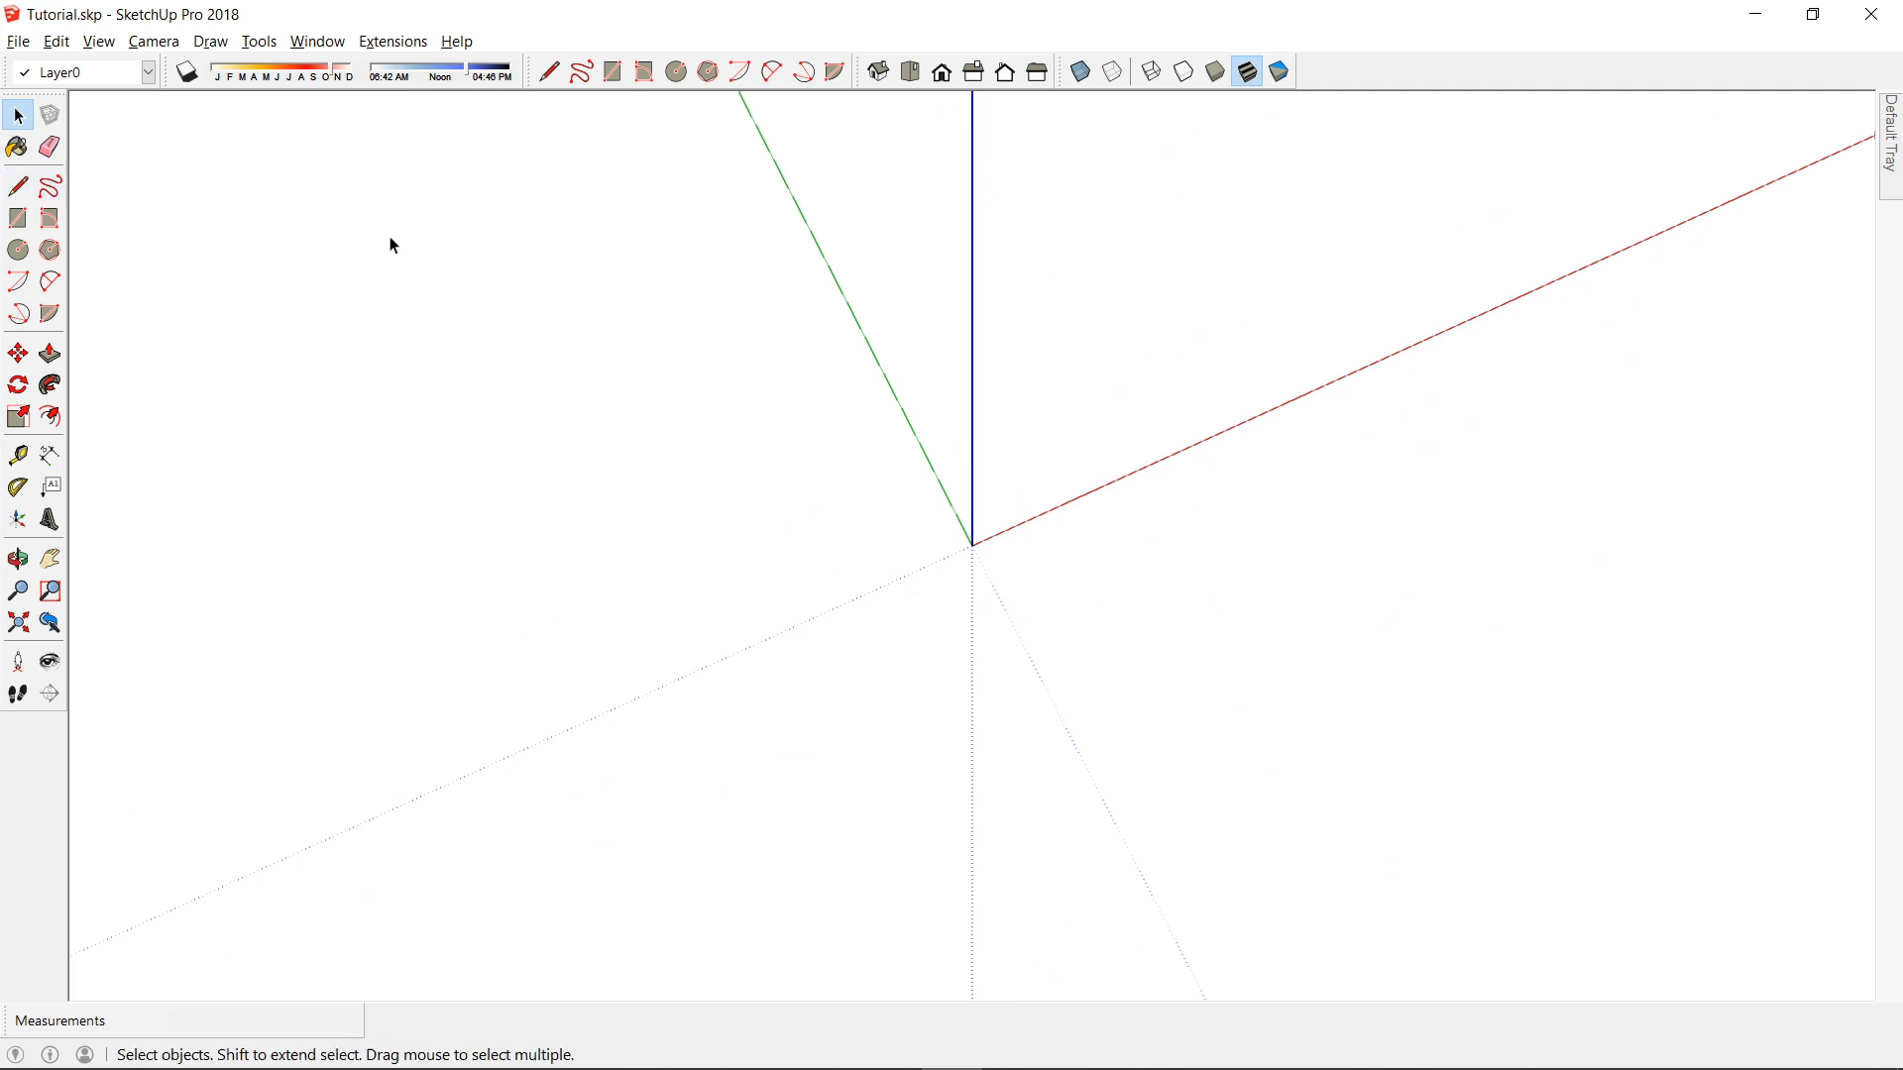
Draw a closed four-sided face near the origin with the Line tool, closing it with a slanted edge about 40 m long.
key("l")
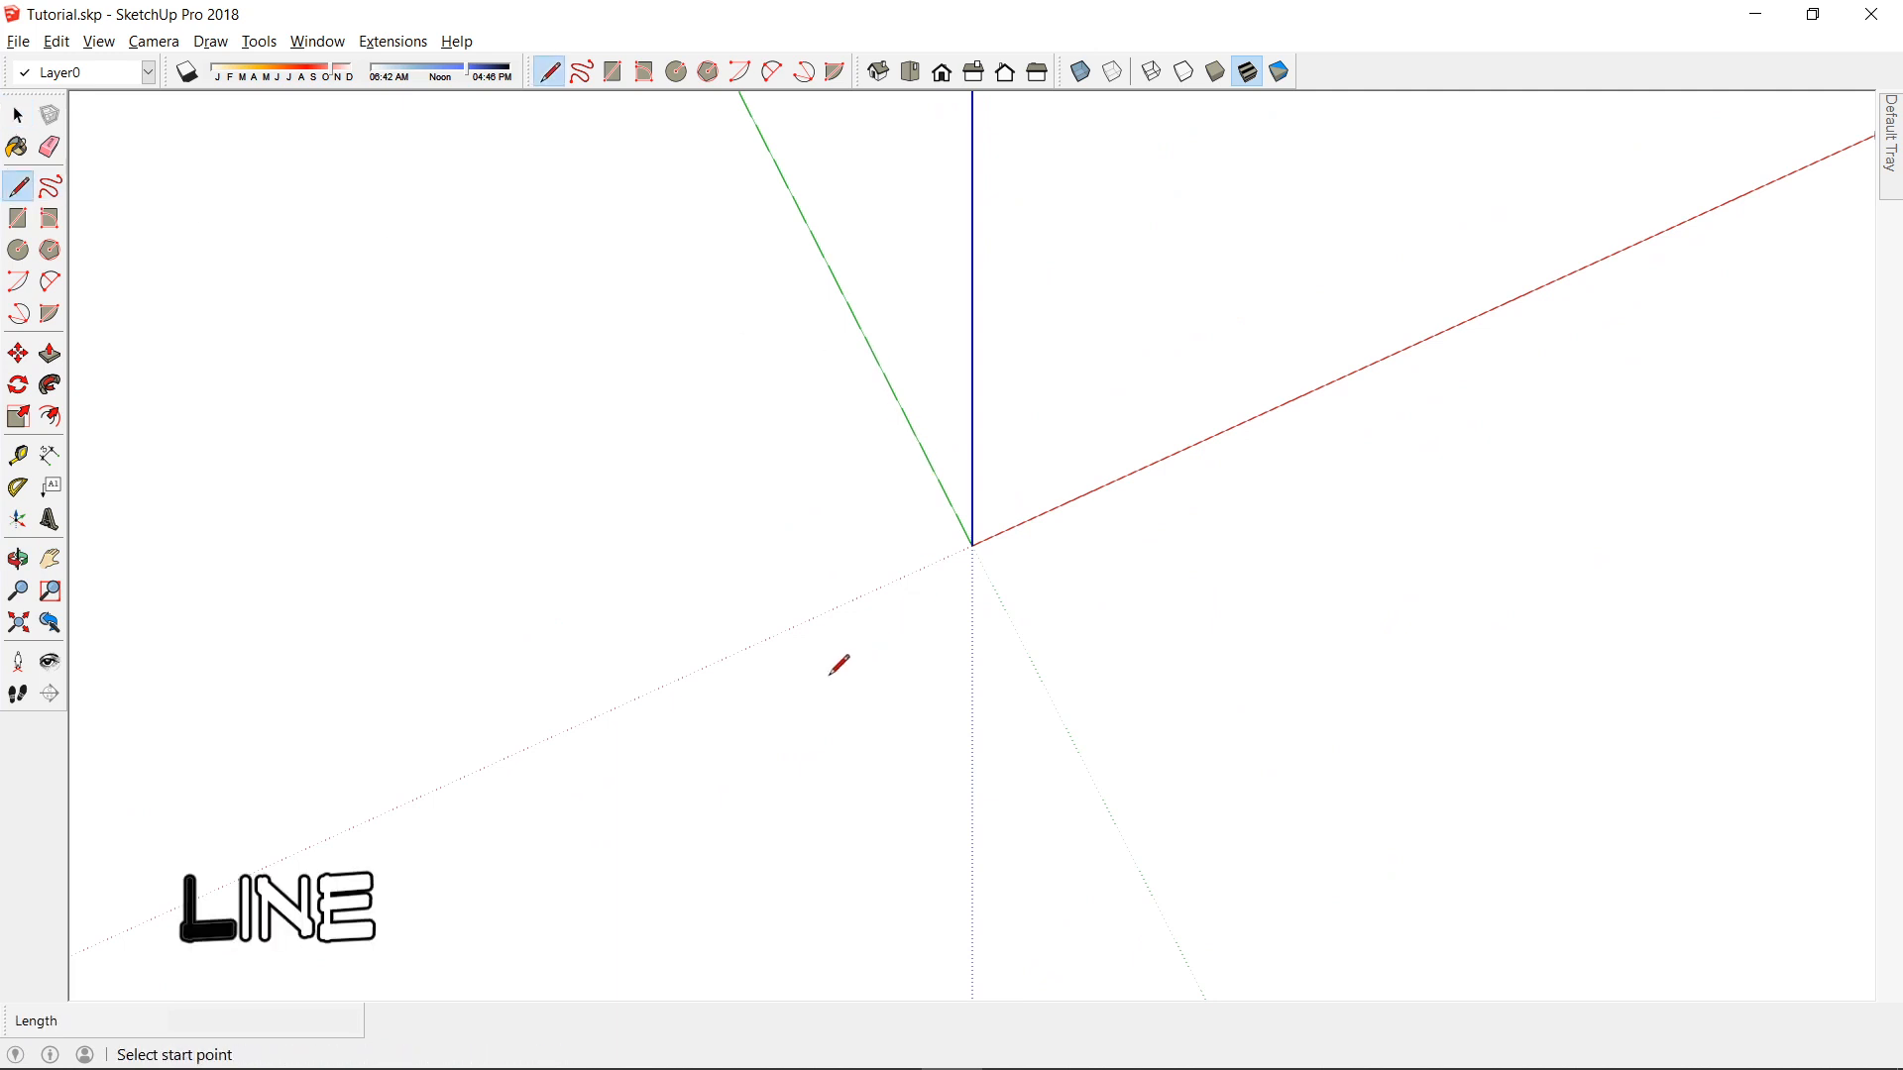
left_click(1135, 535)
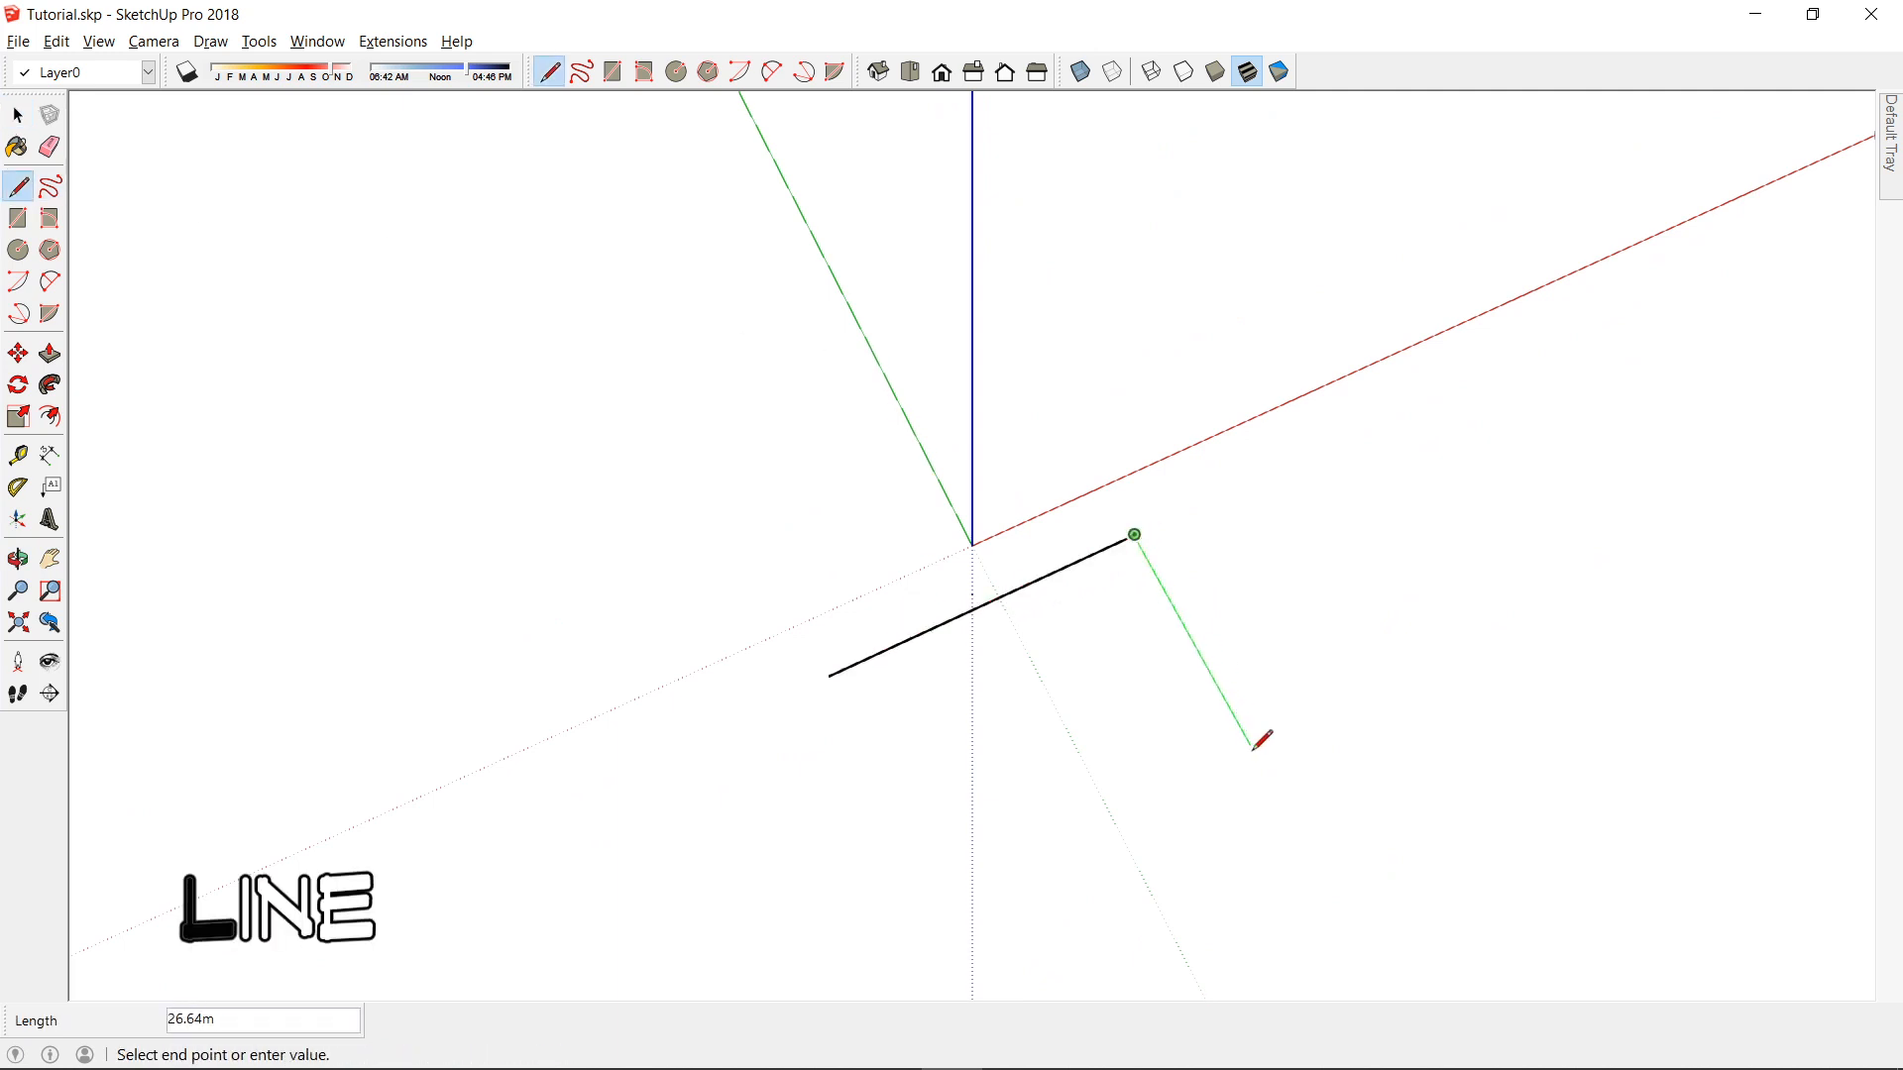
left_click(1285, 806)
left_click(1153, 874)
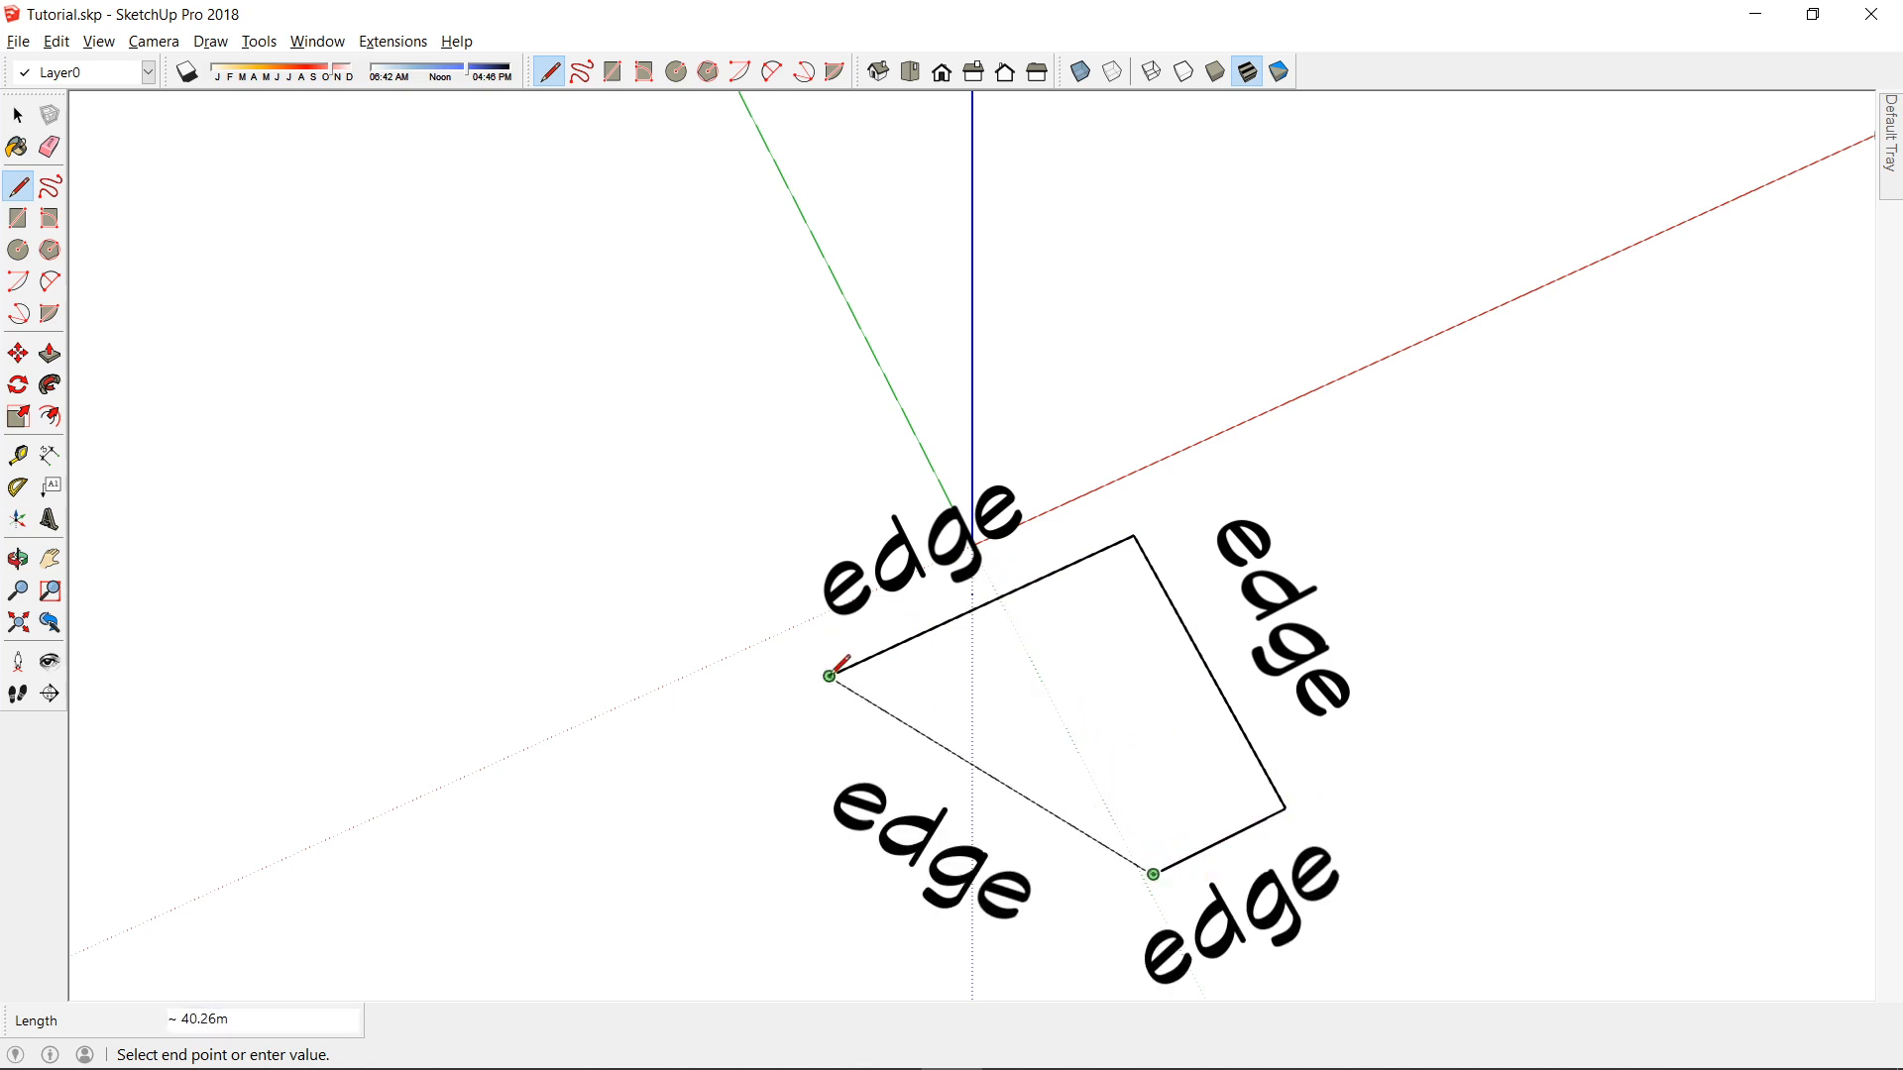
left_click(830, 675)
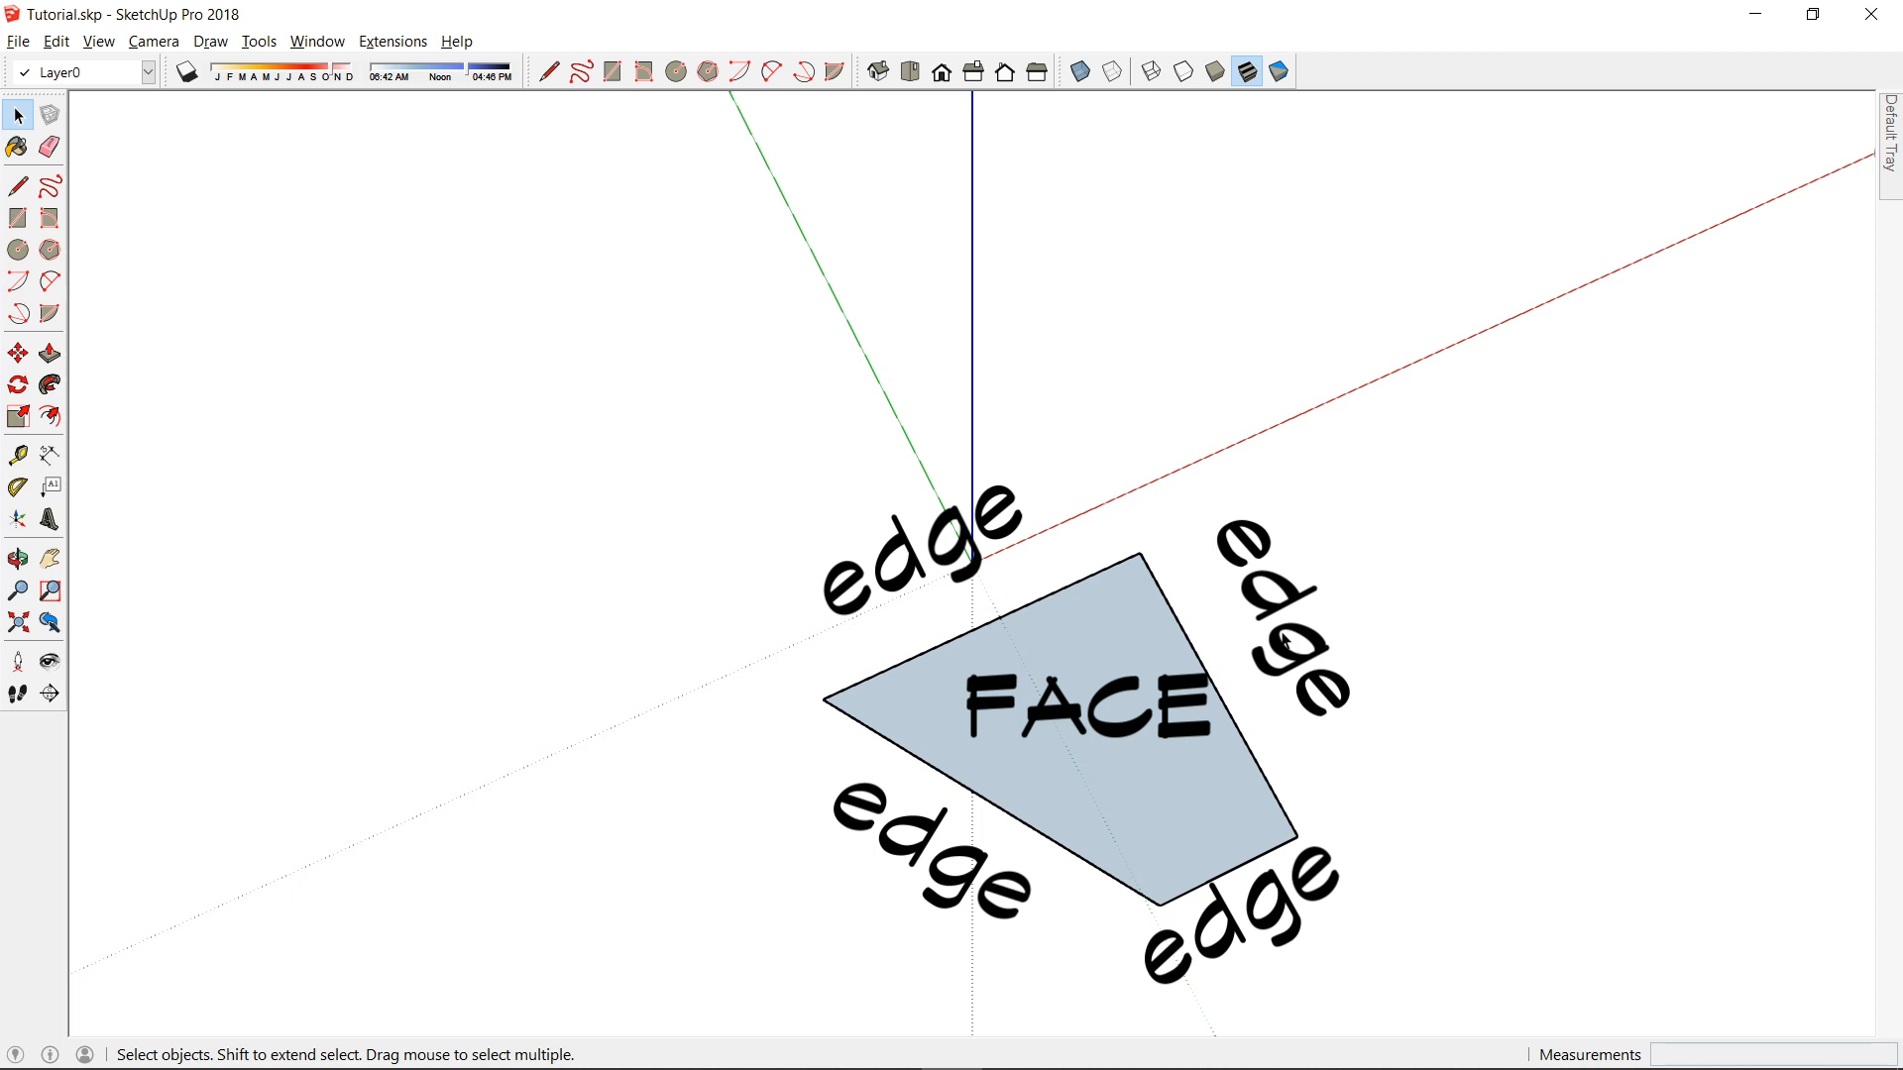
Draw a separate 5 m line parallel to the red axis, just beyond the face's far corner.
key("l")
left_click(823, 697)
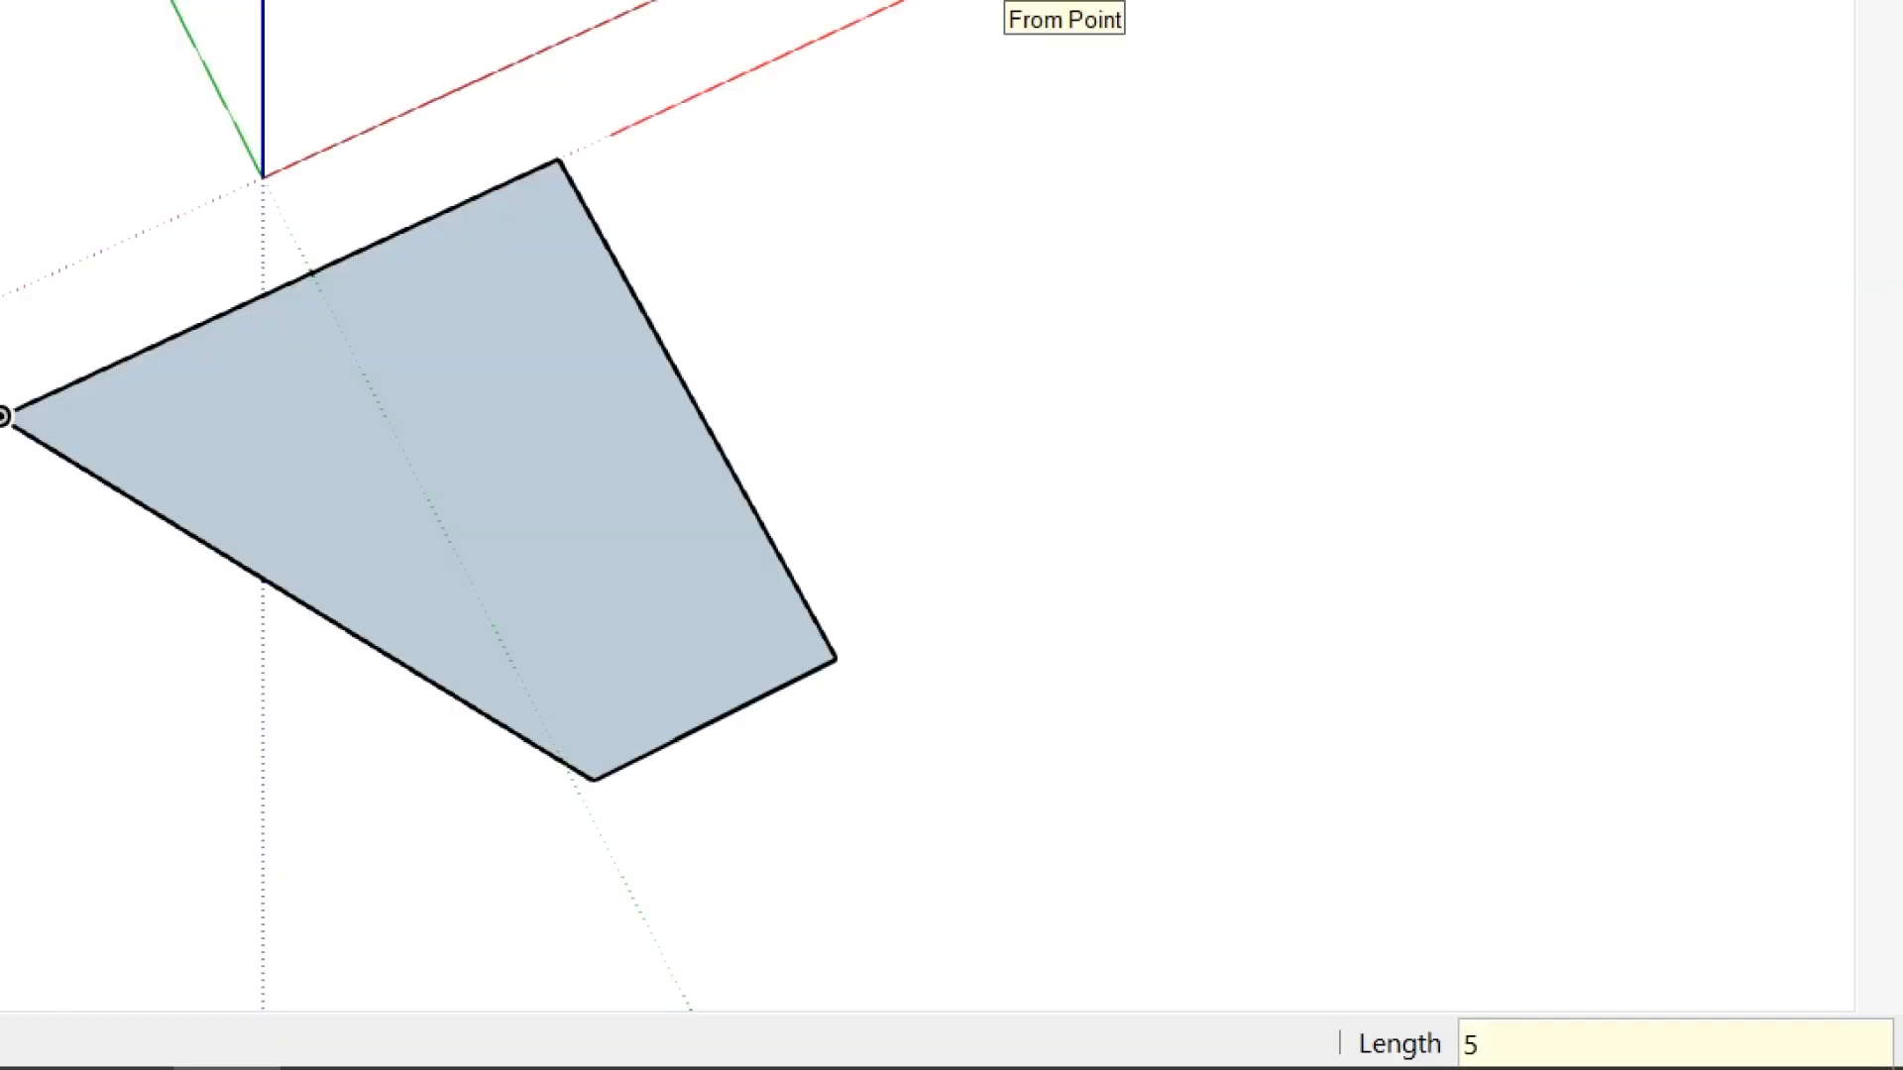
key("Return")
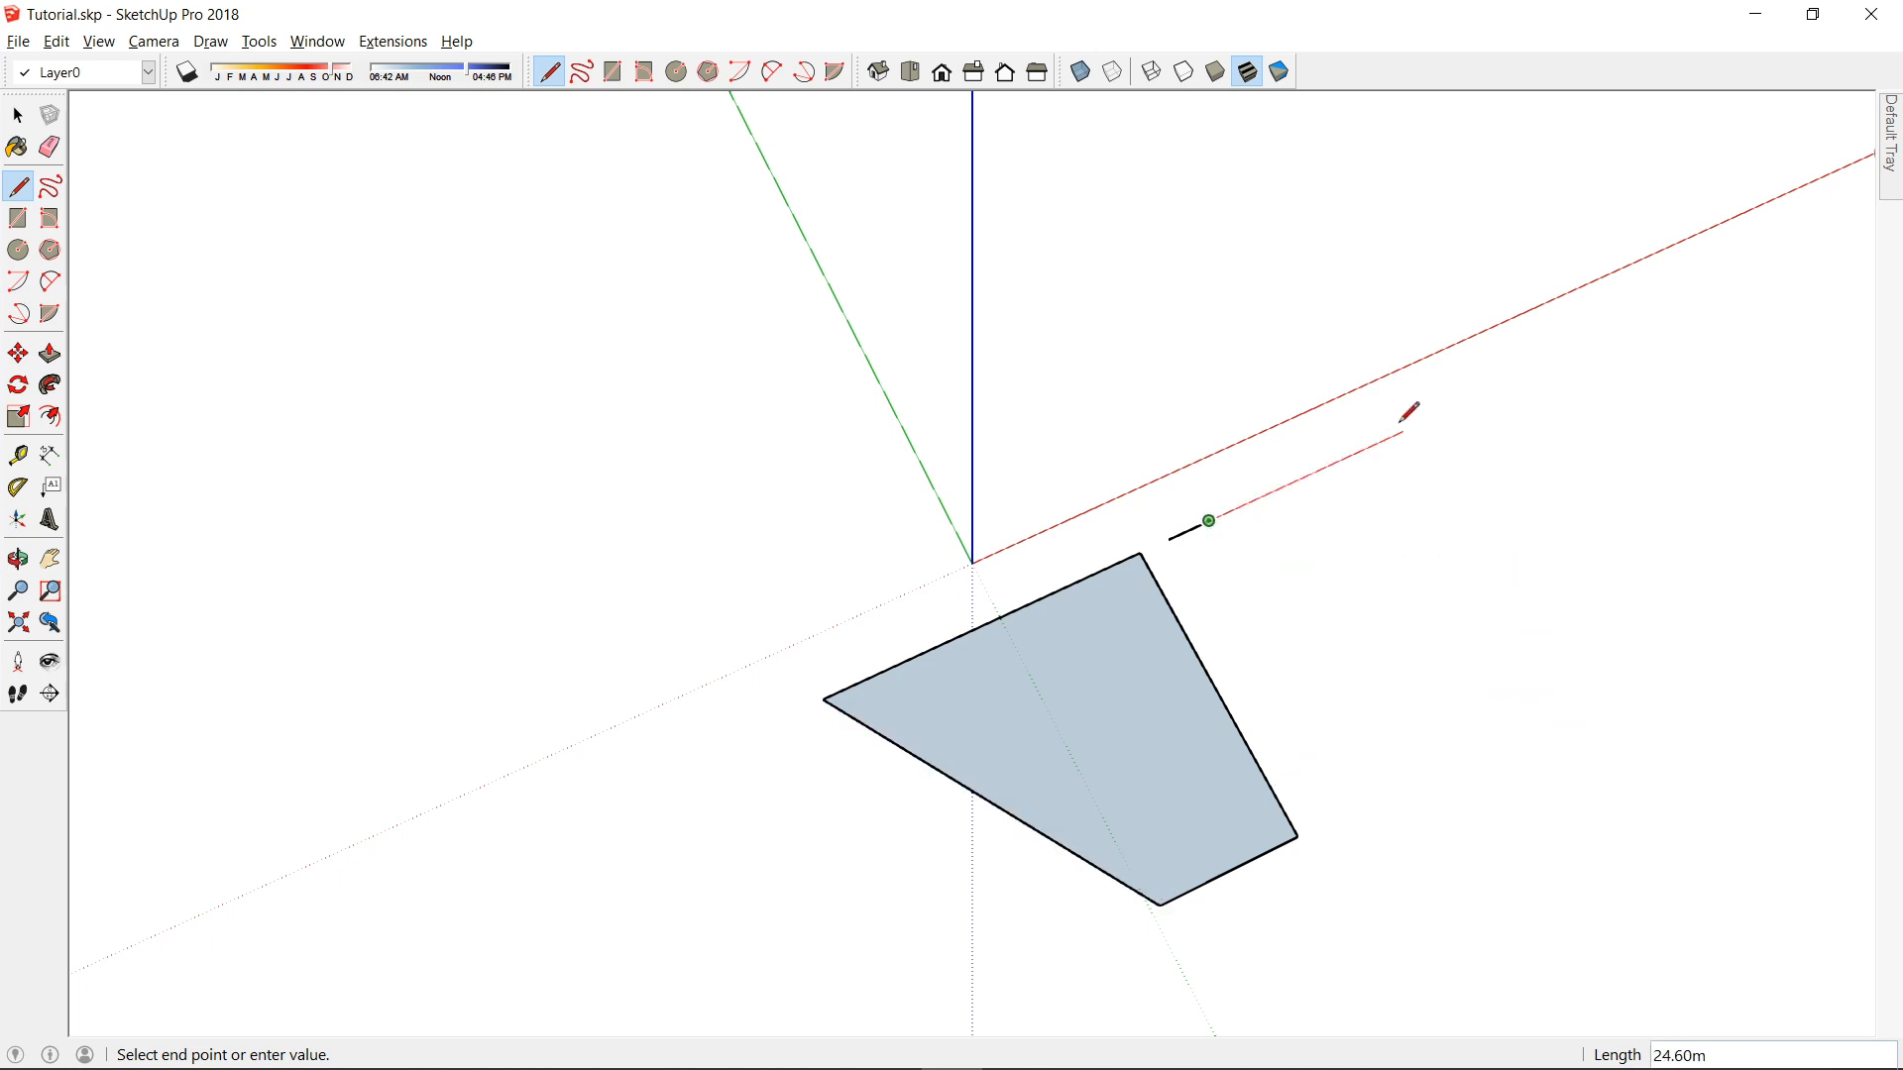
key("space")
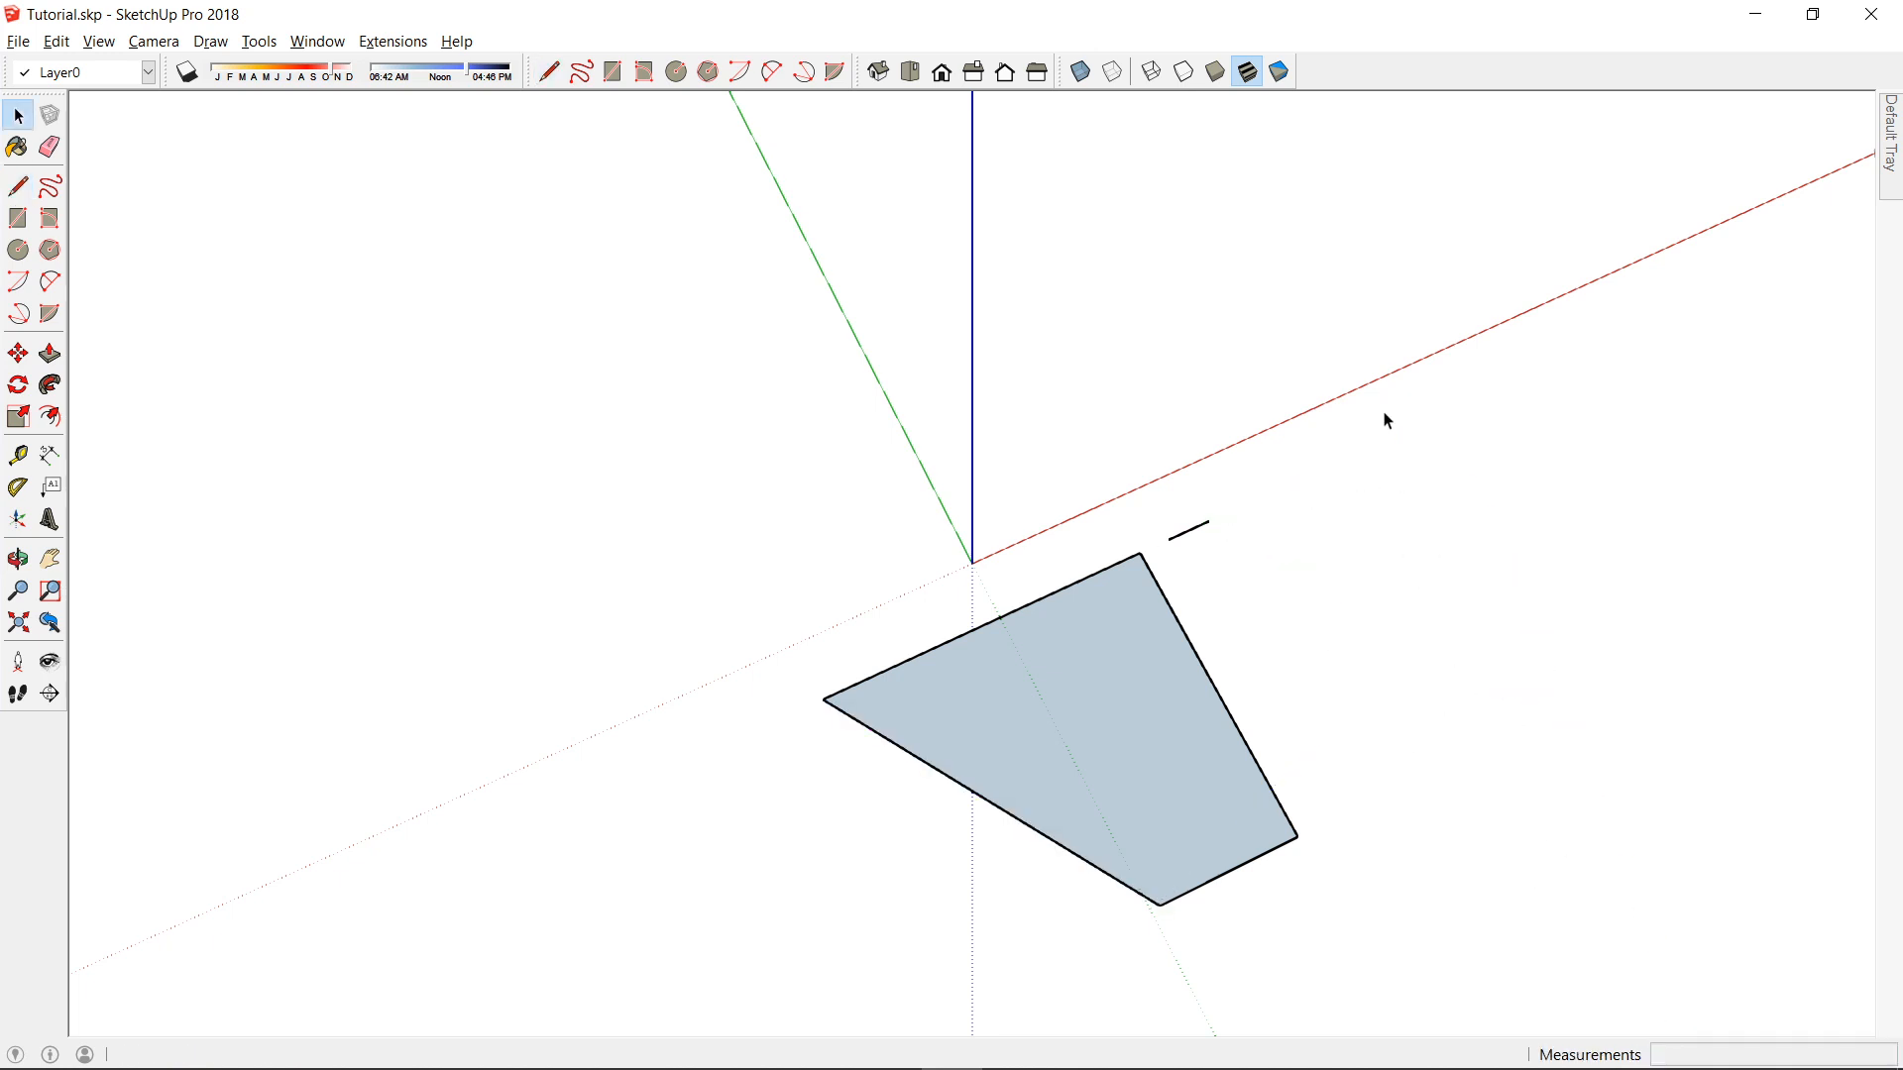
Draw three separate wavy curves beside the four-sided face with the Freehand tool.
key("f")
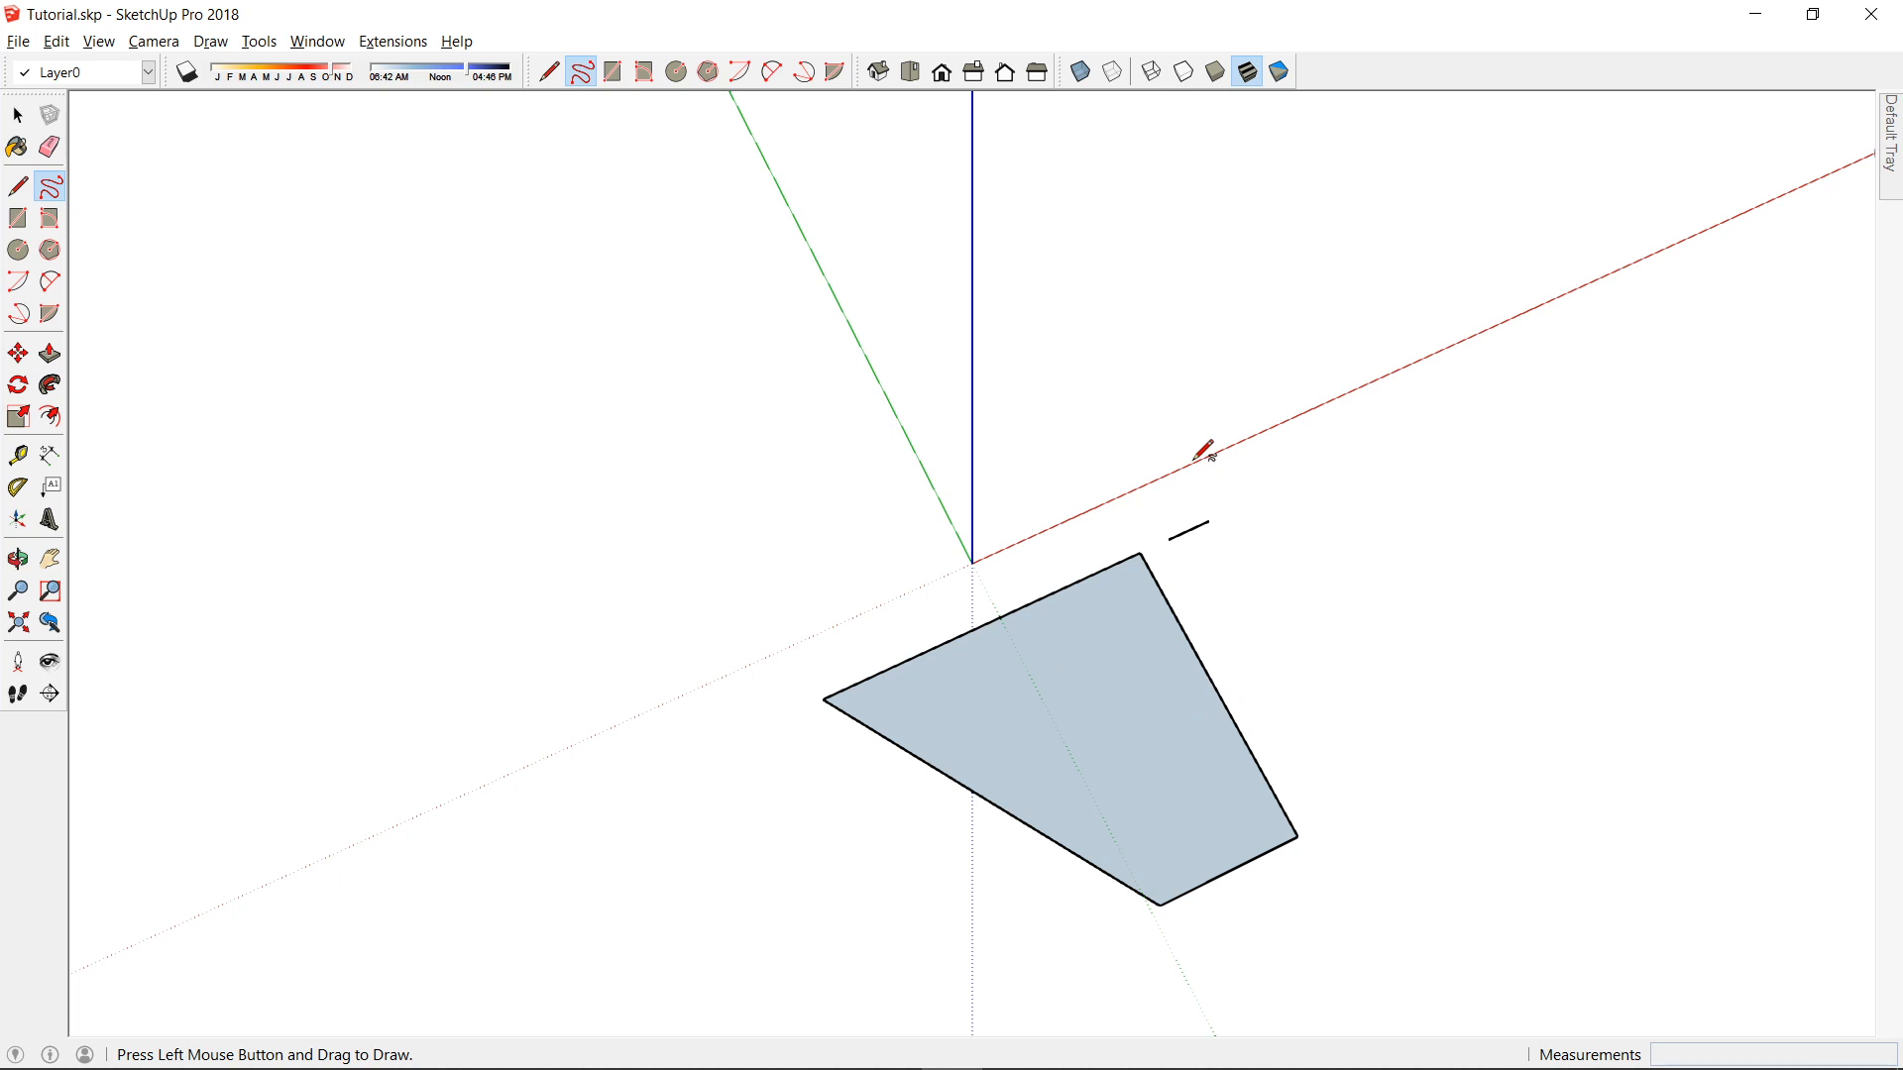
left_click_drag(1194, 461, 1774, 683)
left_click_drag(1309, 424, 1681, 618)
left_click_drag(1406, 420, 1697, 505)
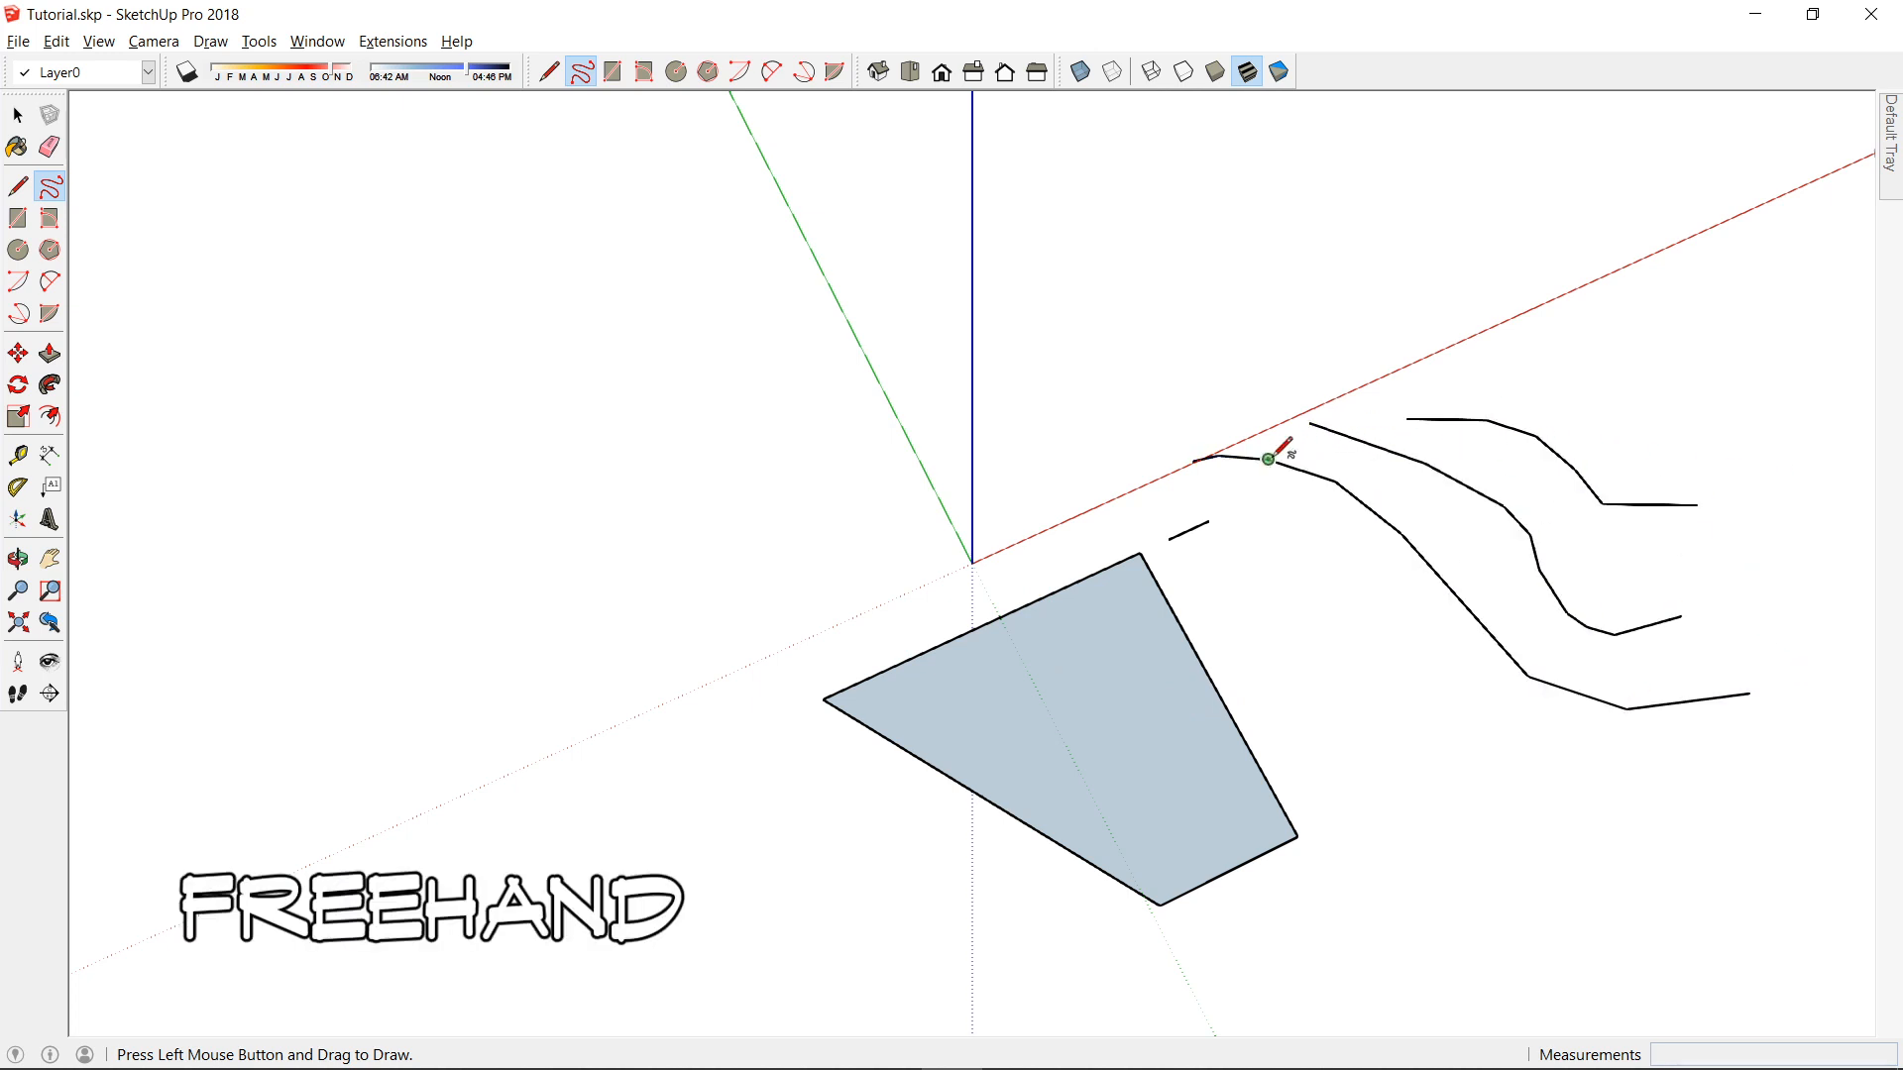
Erase the freehand curves and the short 5 m line with the Eraser.
key("e")
mouse_move(1470, 552)
left_mouse_down()
mouse_move(1448, 565)
mouse_move(1490, 552)
mouse_move(1560, 476)
left_mouse_up()
left_click_drag(1571, 458, 1576, 441)
key("space")
left_click(47, 187)
left_click_drag(1628, 376, 1605, 421)
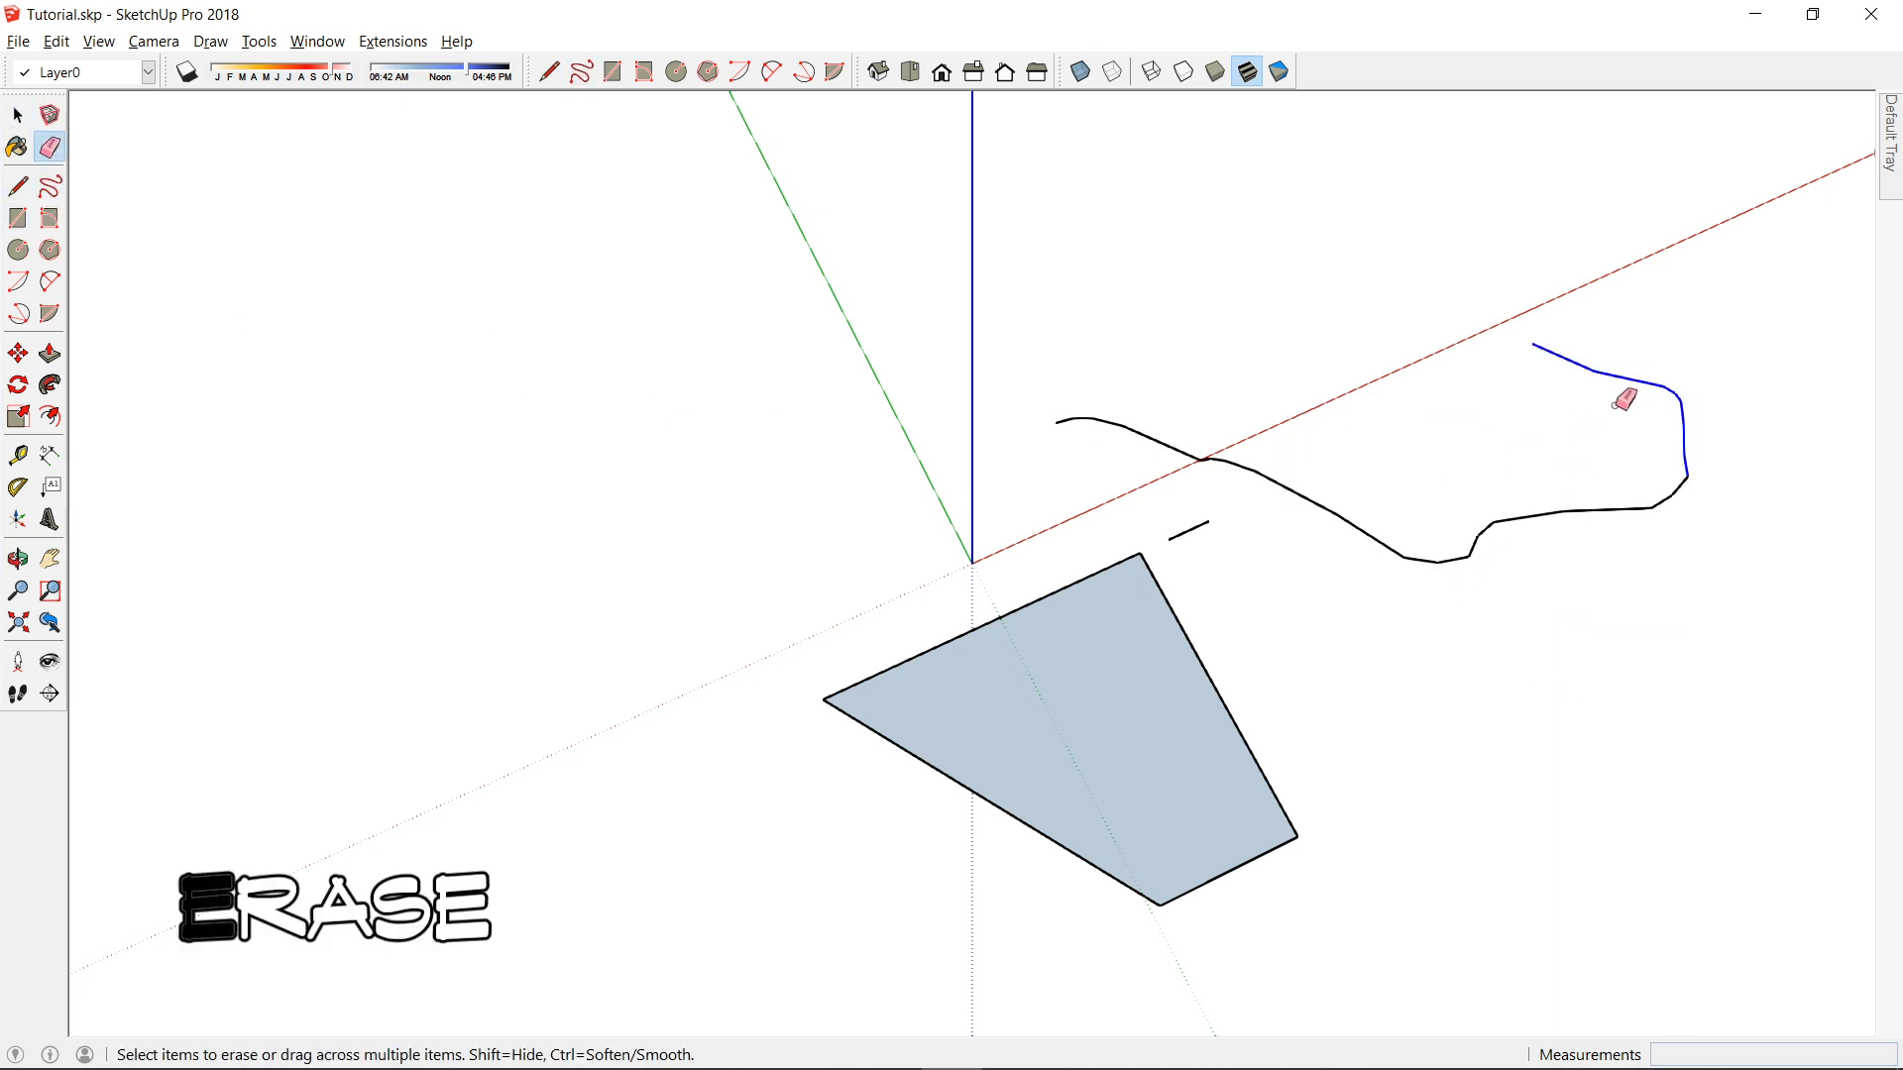
mouse_move(1582, 475)
left_mouse_down()
mouse_move(1566, 549)
mouse_move(1355, 466)
left_mouse_up()
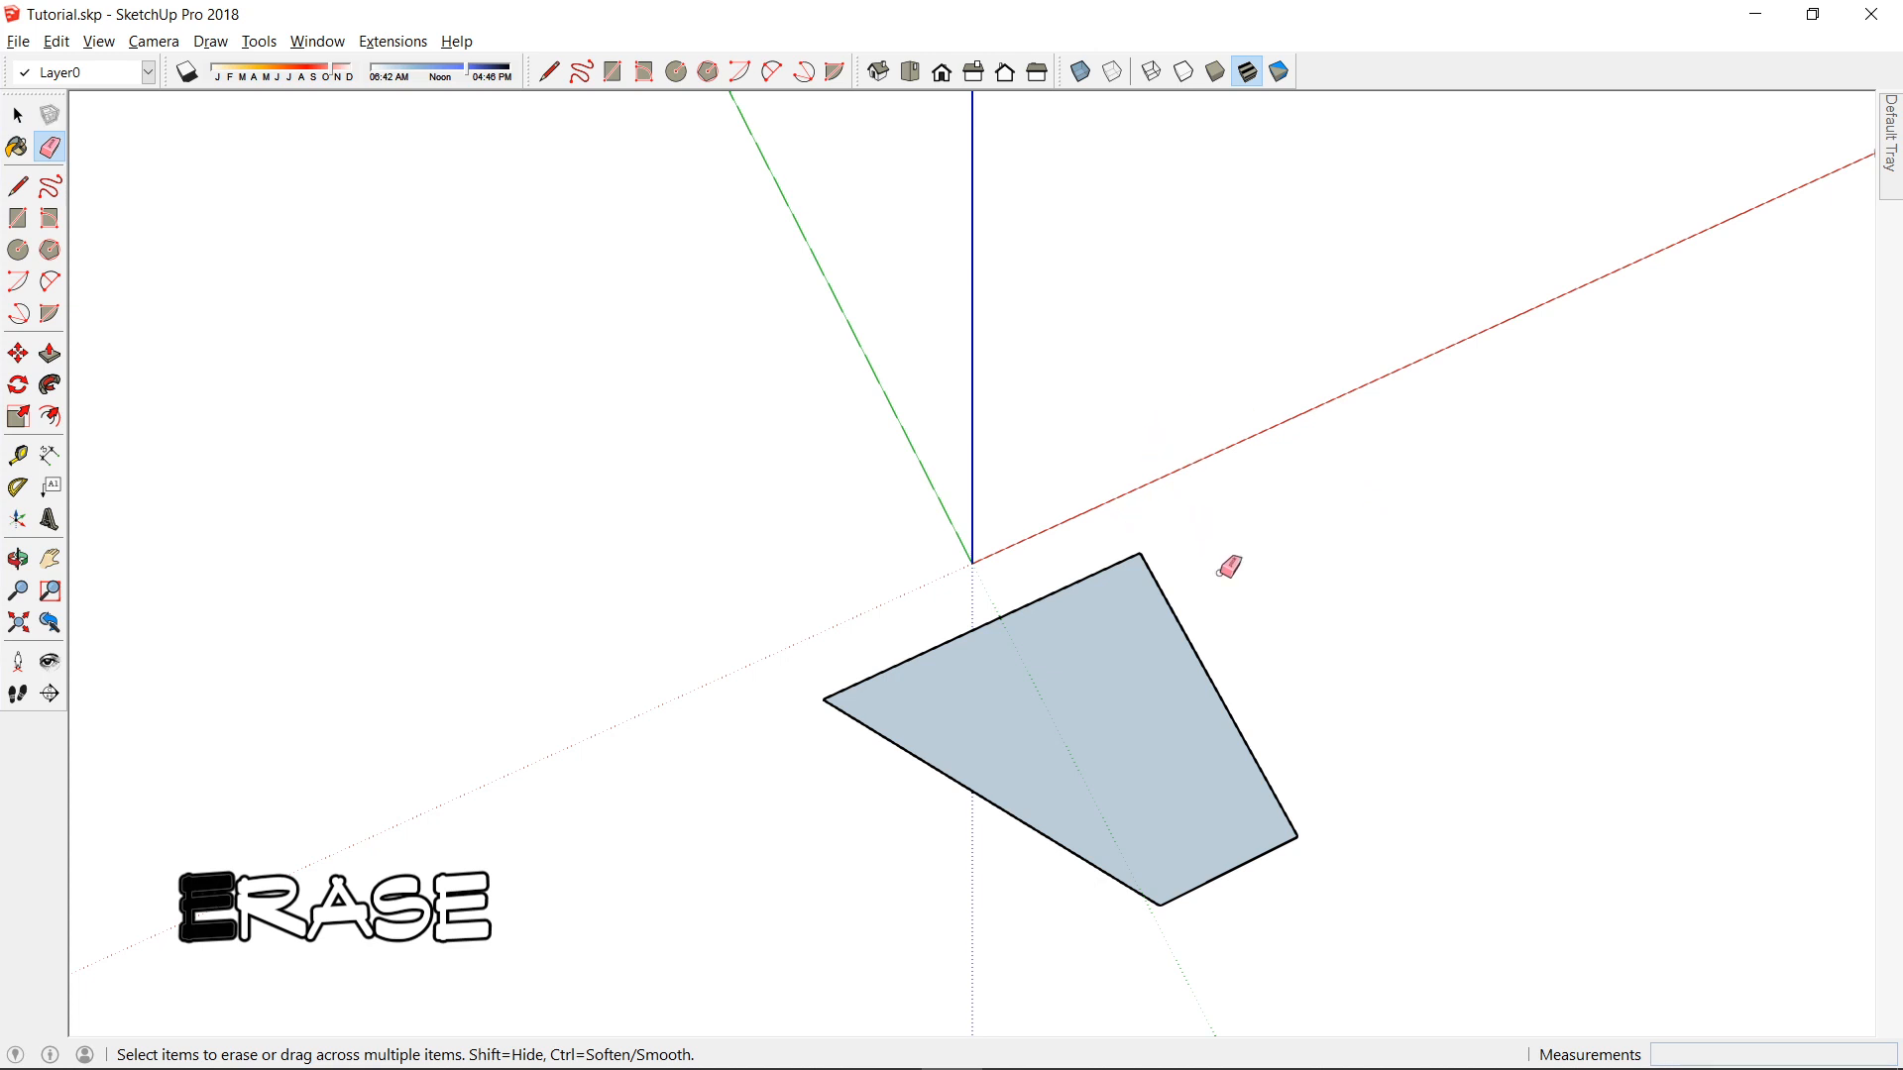
Draw a long winding freehand curve and large irregular freehand shapes behind the four-sided face.
key("space")
key("f")
mouse_move(1056, 423)
left_mouse_down()
mouse_move(1483, 545)
mouse_move(1703, 466)
left_mouse_up()
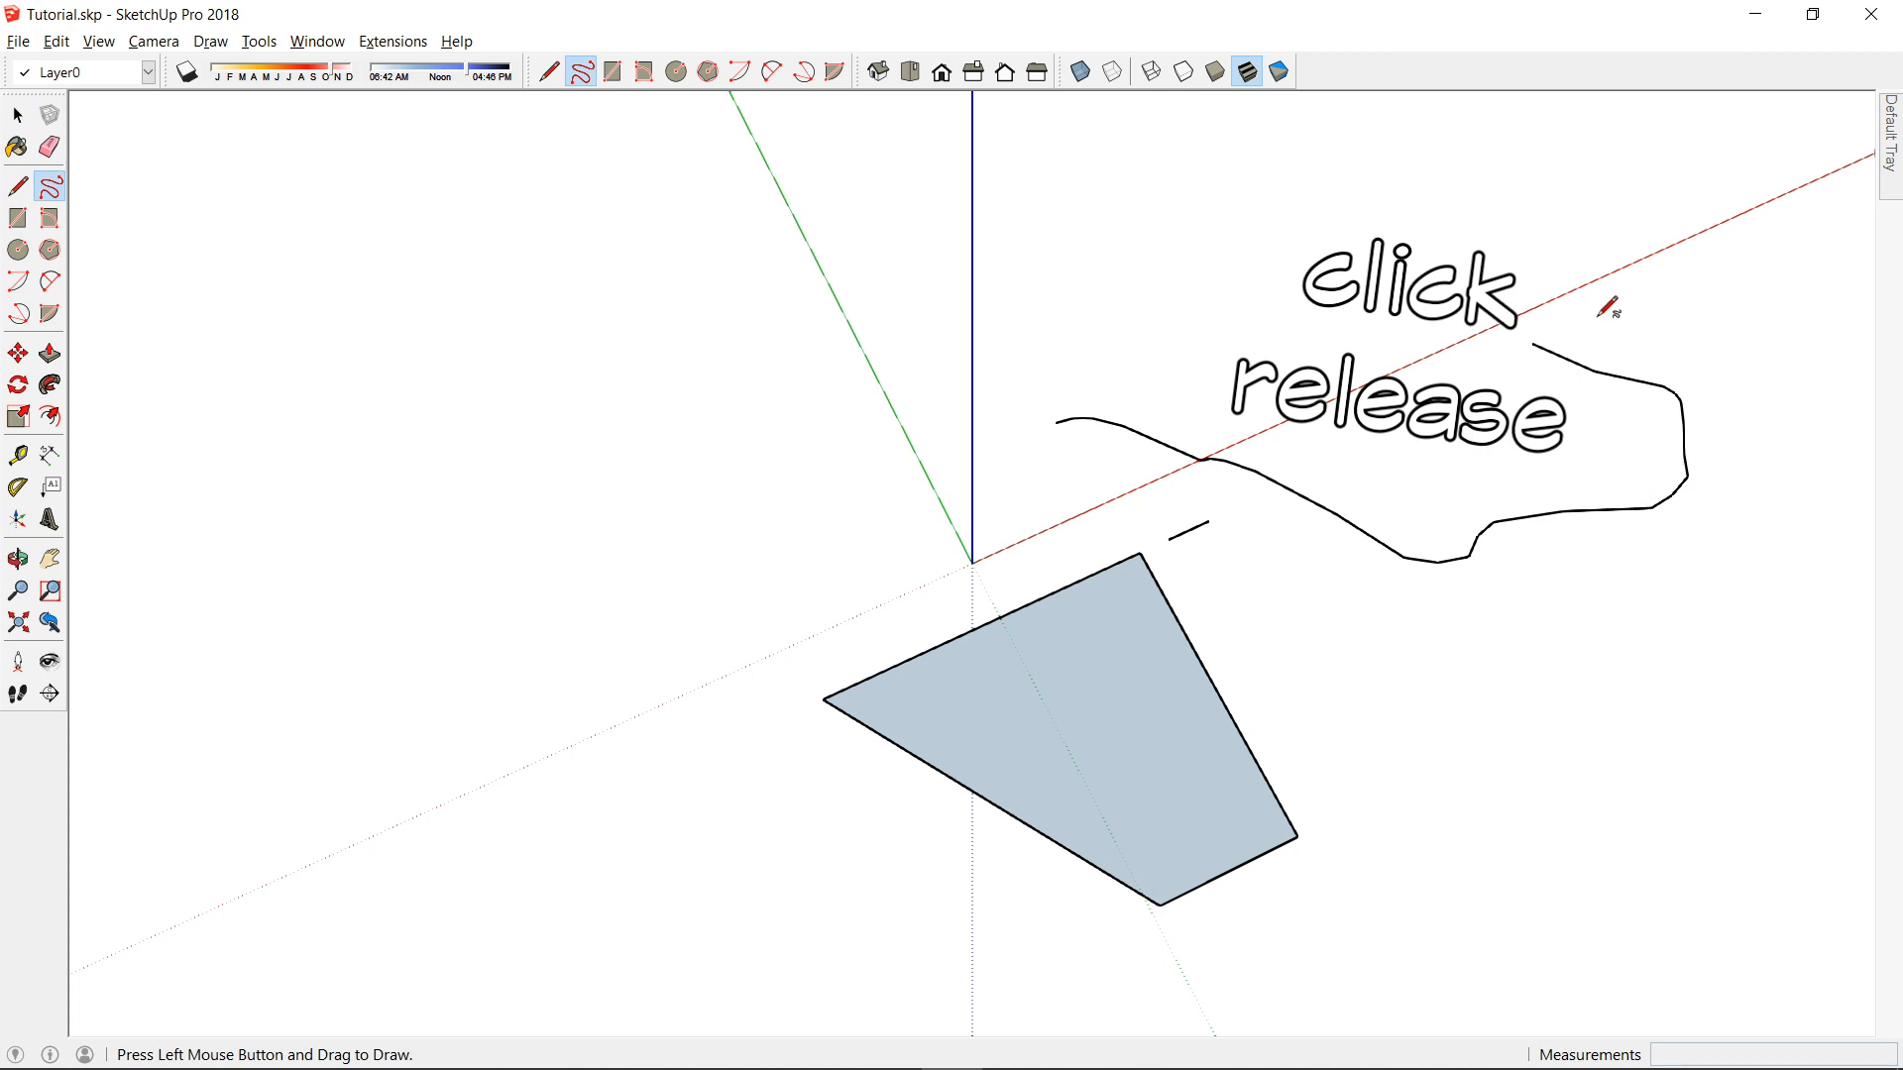
Erase all the irregular freehand shapes, keeping only the four-sided face.
key("e")
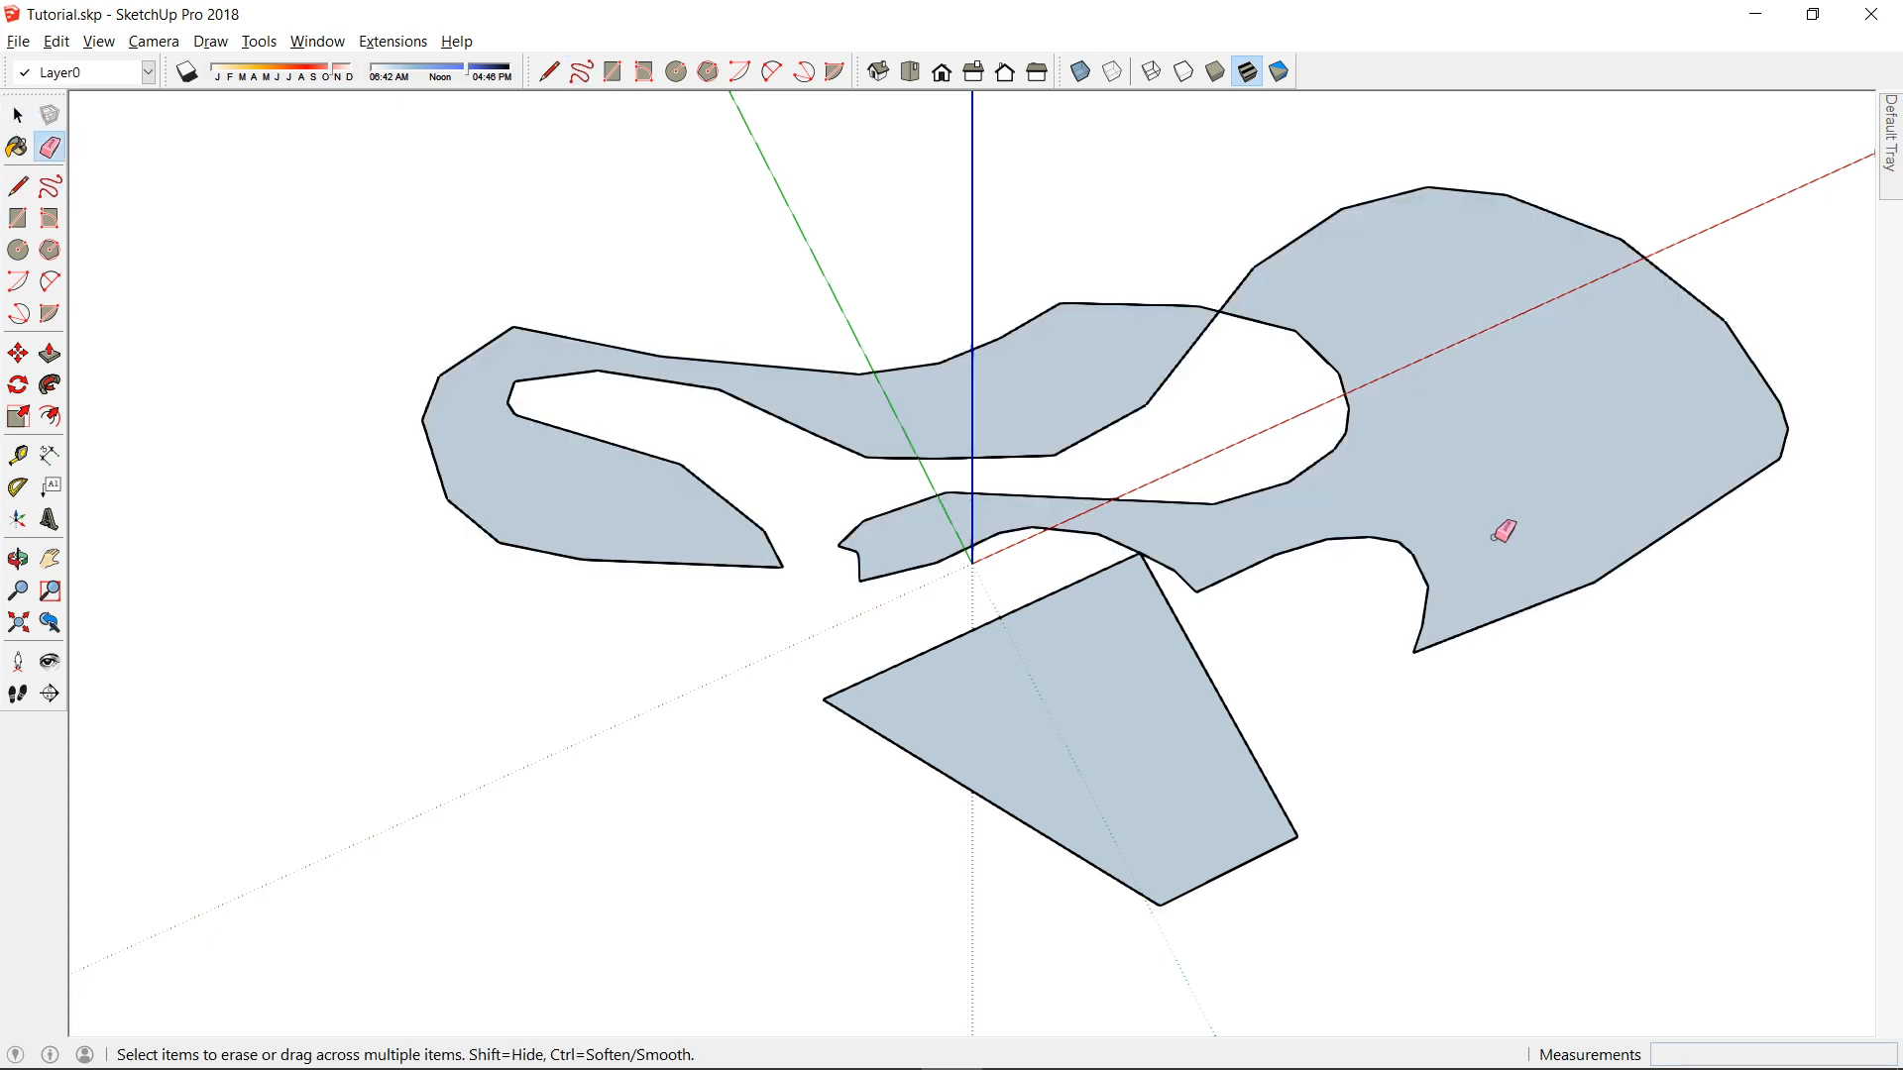
mouse_move(1499, 531)
left_mouse_down()
mouse_move(1228, 544)
mouse_move(1213, 576)
mouse_move(1310, 408)
left_mouse_up()
mouse_move(1414, 192)
left_mouse_down()
mouse_move(1259, 265)
mouse_move(1189, 415)
mouse_move(1068, 537)
mouse_move(875, 576)
mouse_move(671, 544)
mouse_move(1032, 353)
mouse_move(1013, 246)
left_mouse_up()
mouse_move(708, 436)
left_mouse_down()
mouse_move(887, 334)
mouse_move(1060, 317)
left_mouse_up()
key("space")
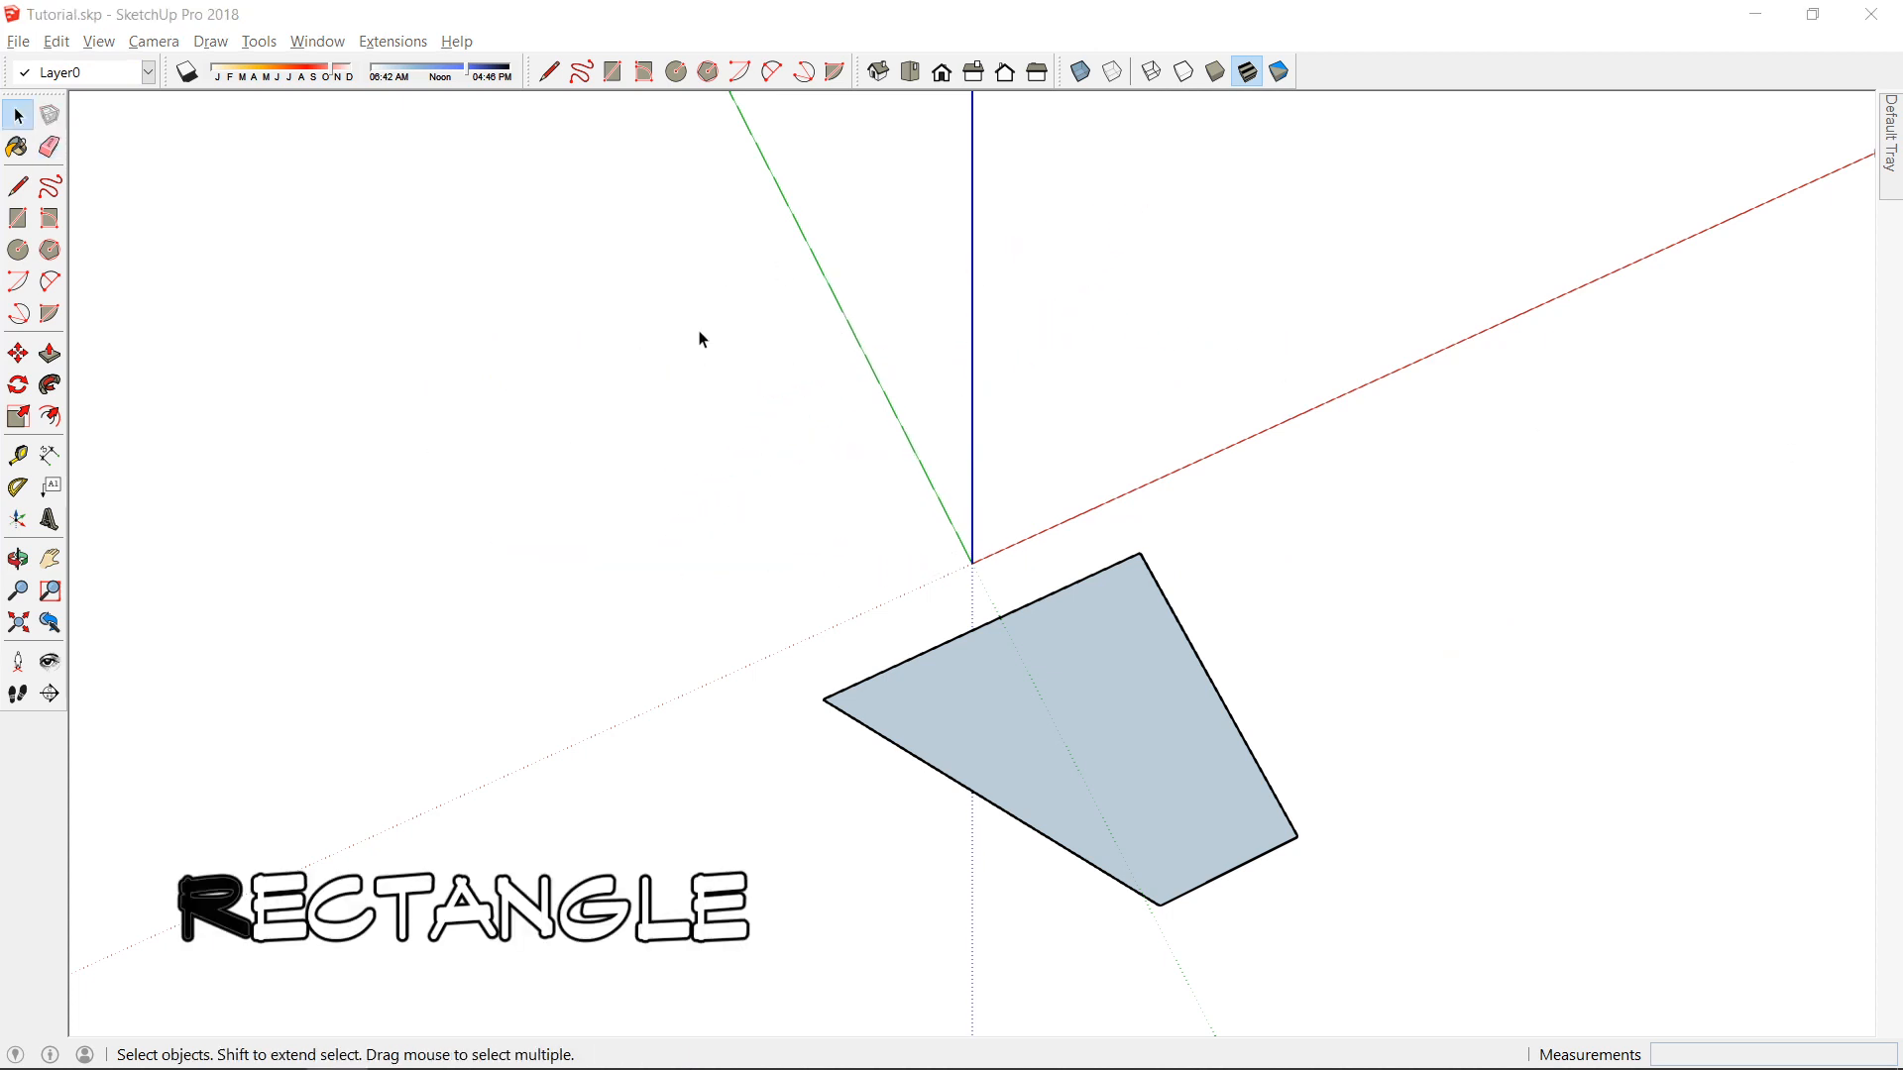
Draw a 2 by 3 m rectangle on the ground behind the four-sided face and select it.
key("r")
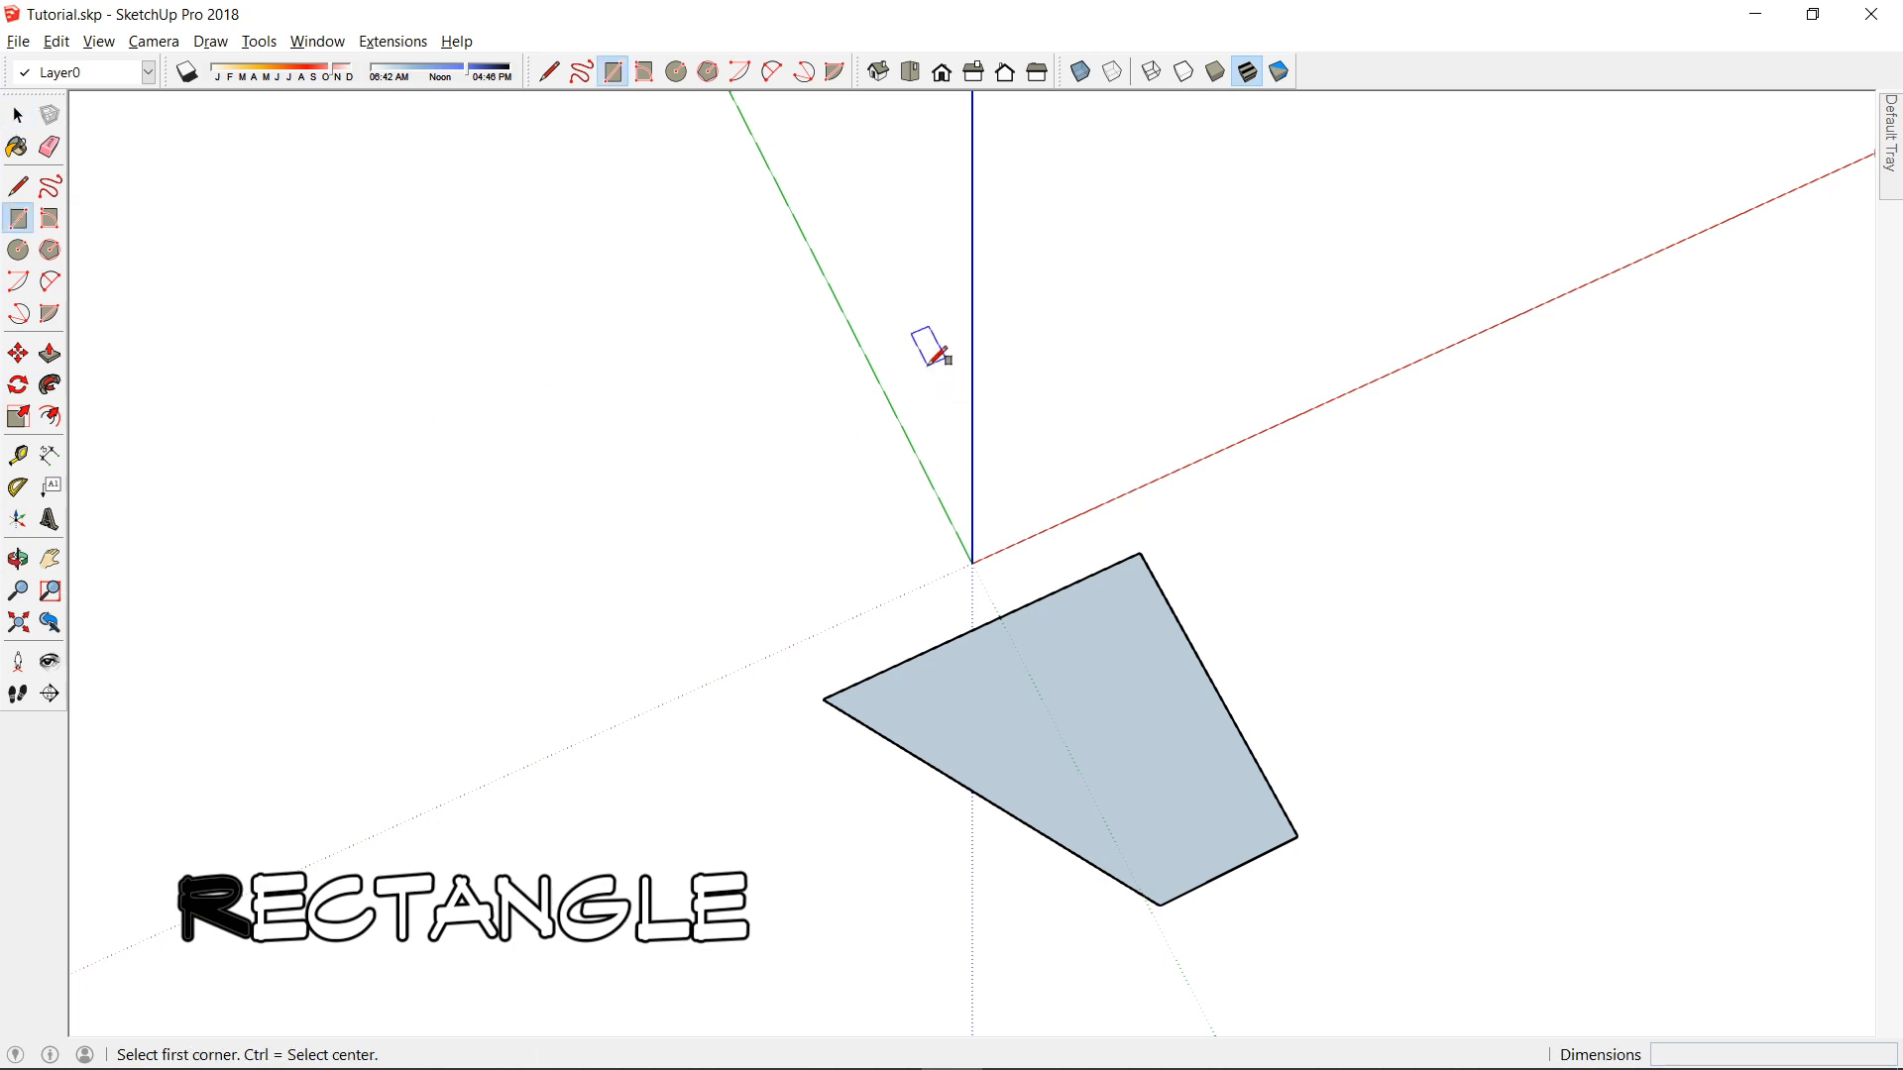
left_click(993, 326)
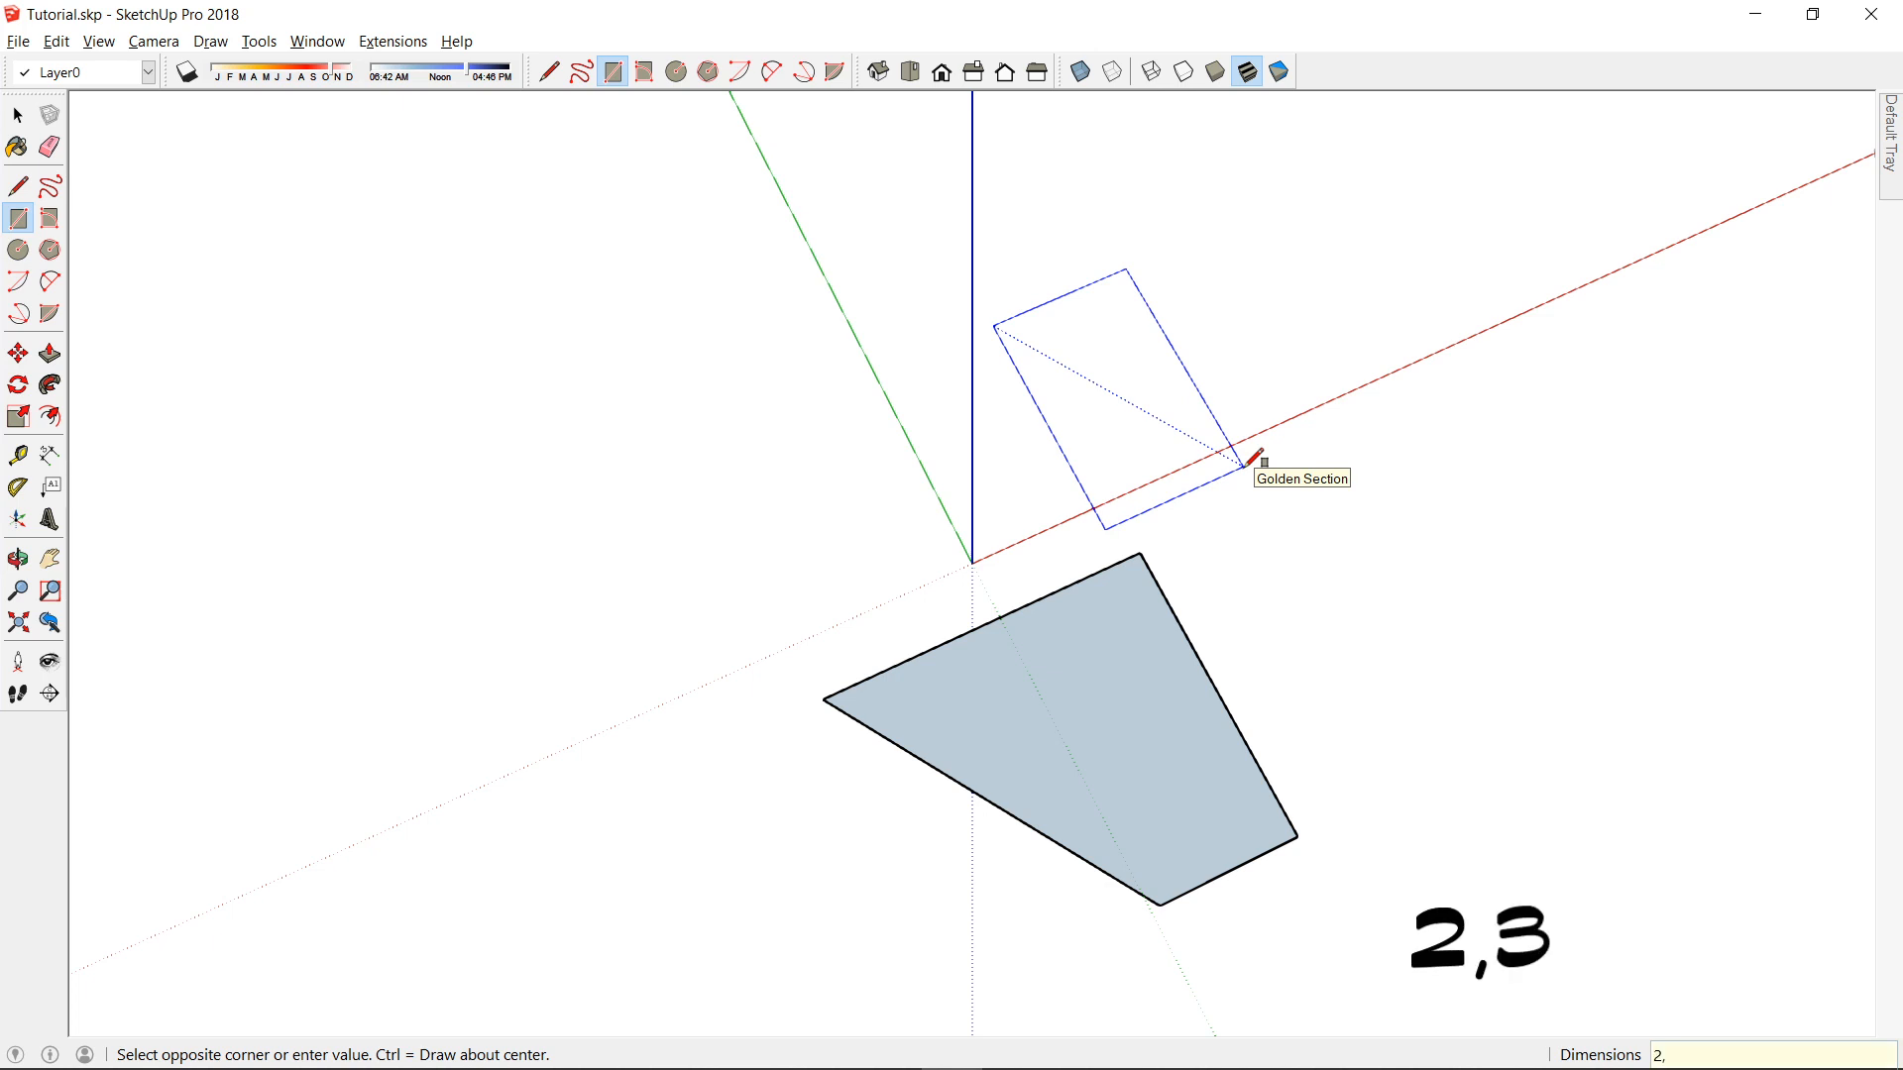
key("Return")
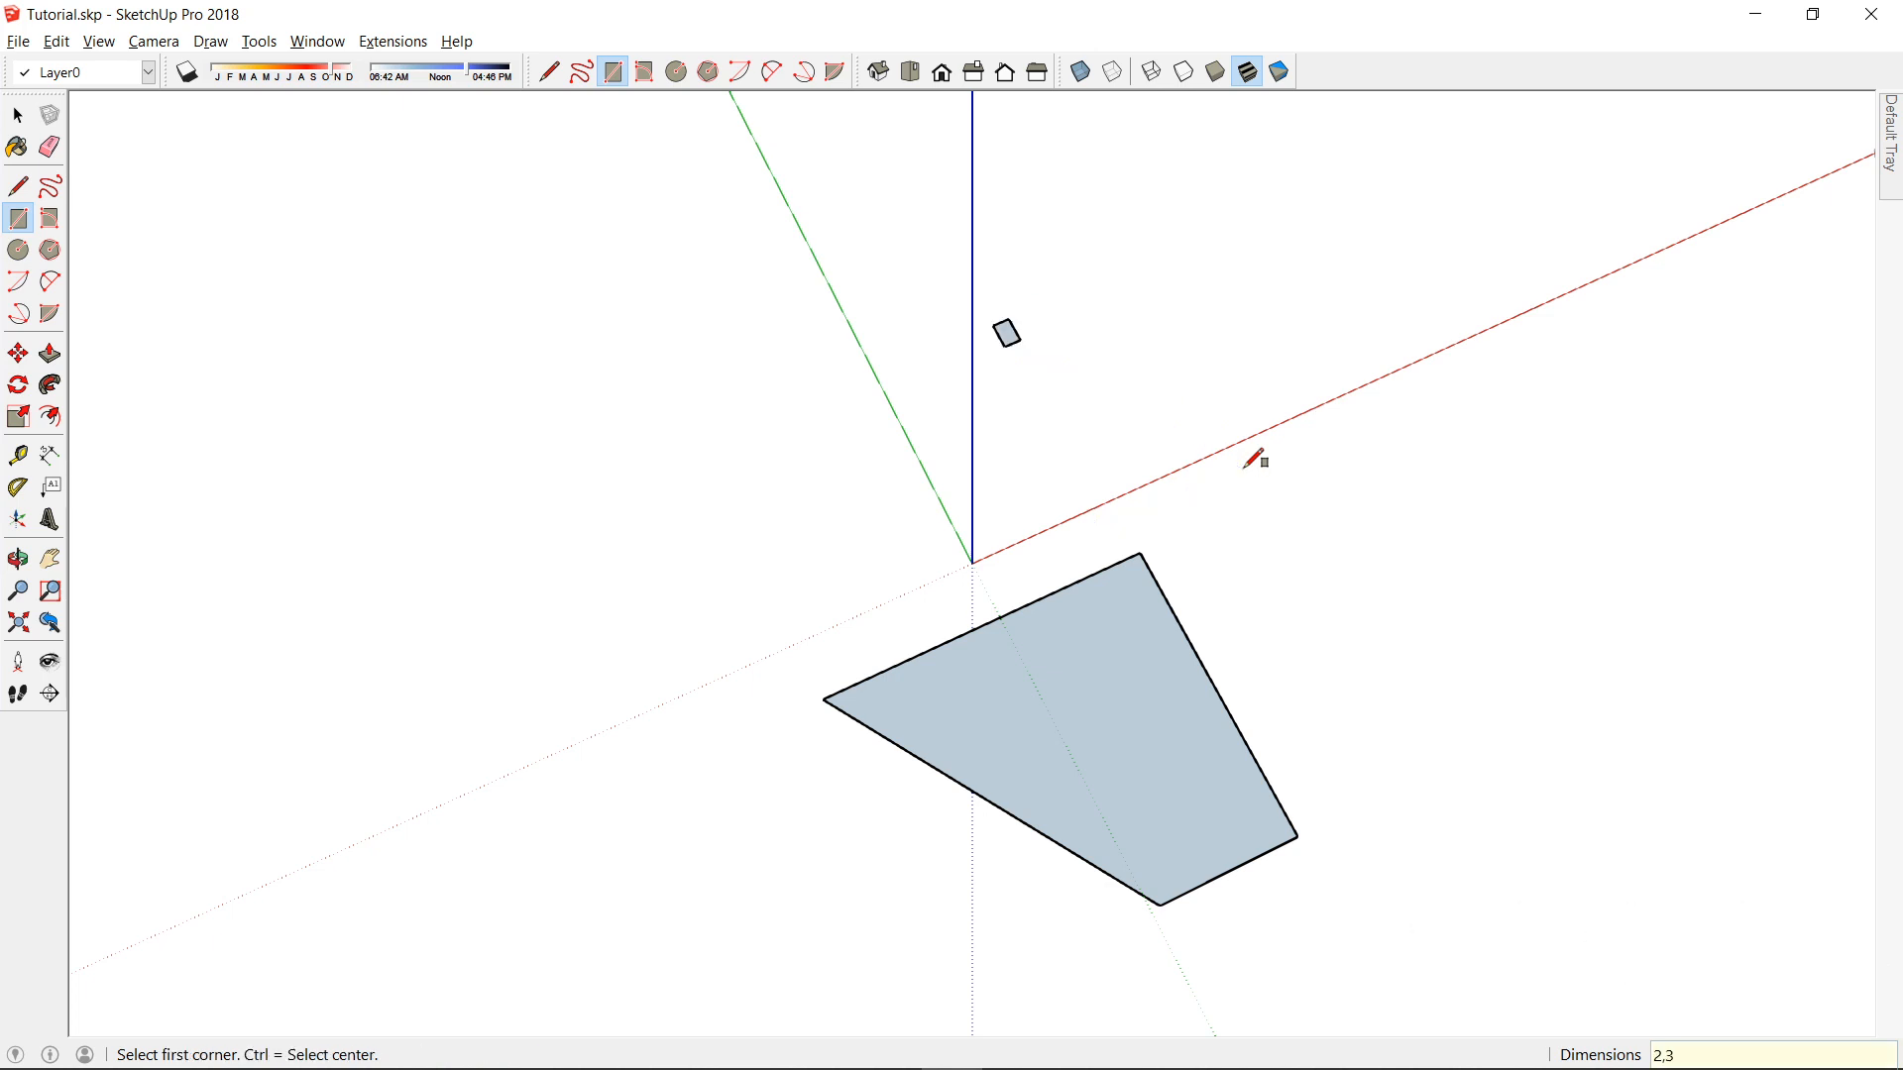
key("z")
scroll(1177, 391, "up", 2)
key("space")
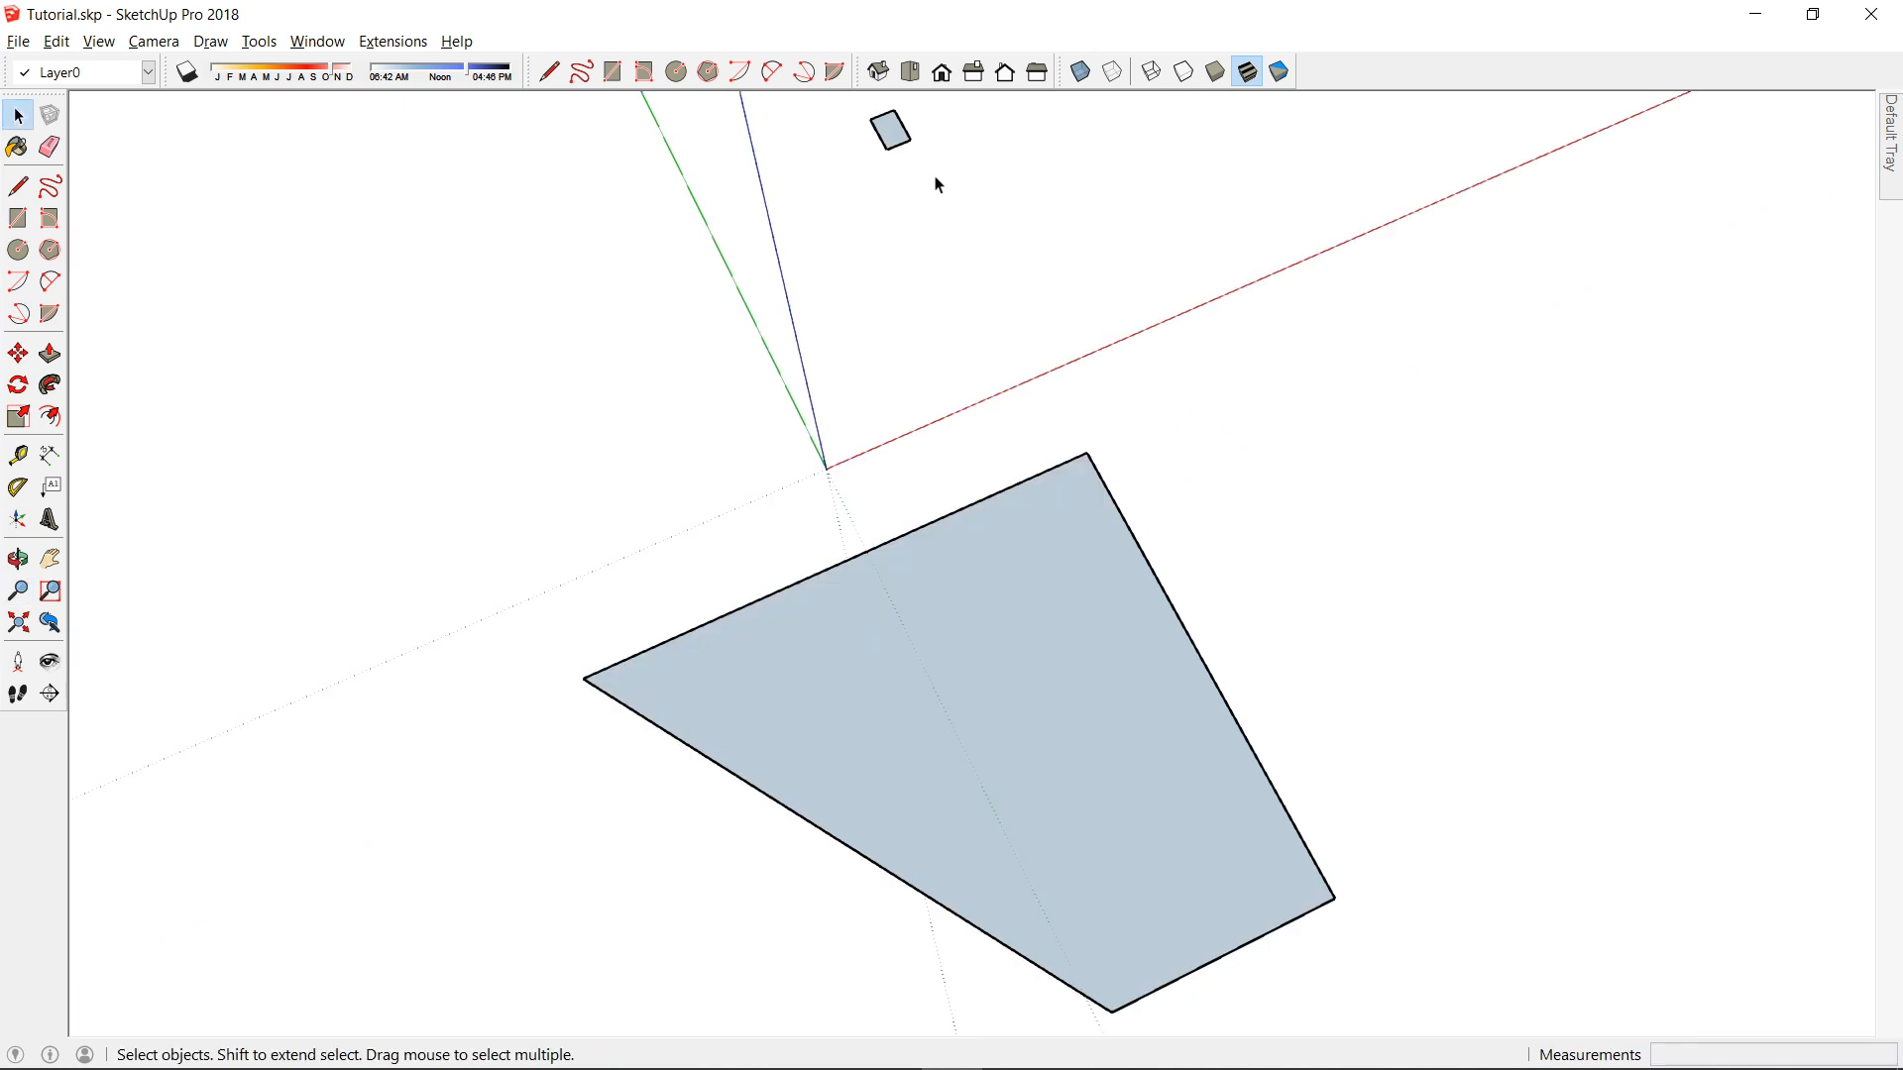
left_click_drag(927, 171, 928, 168)
key("m")
key("space")
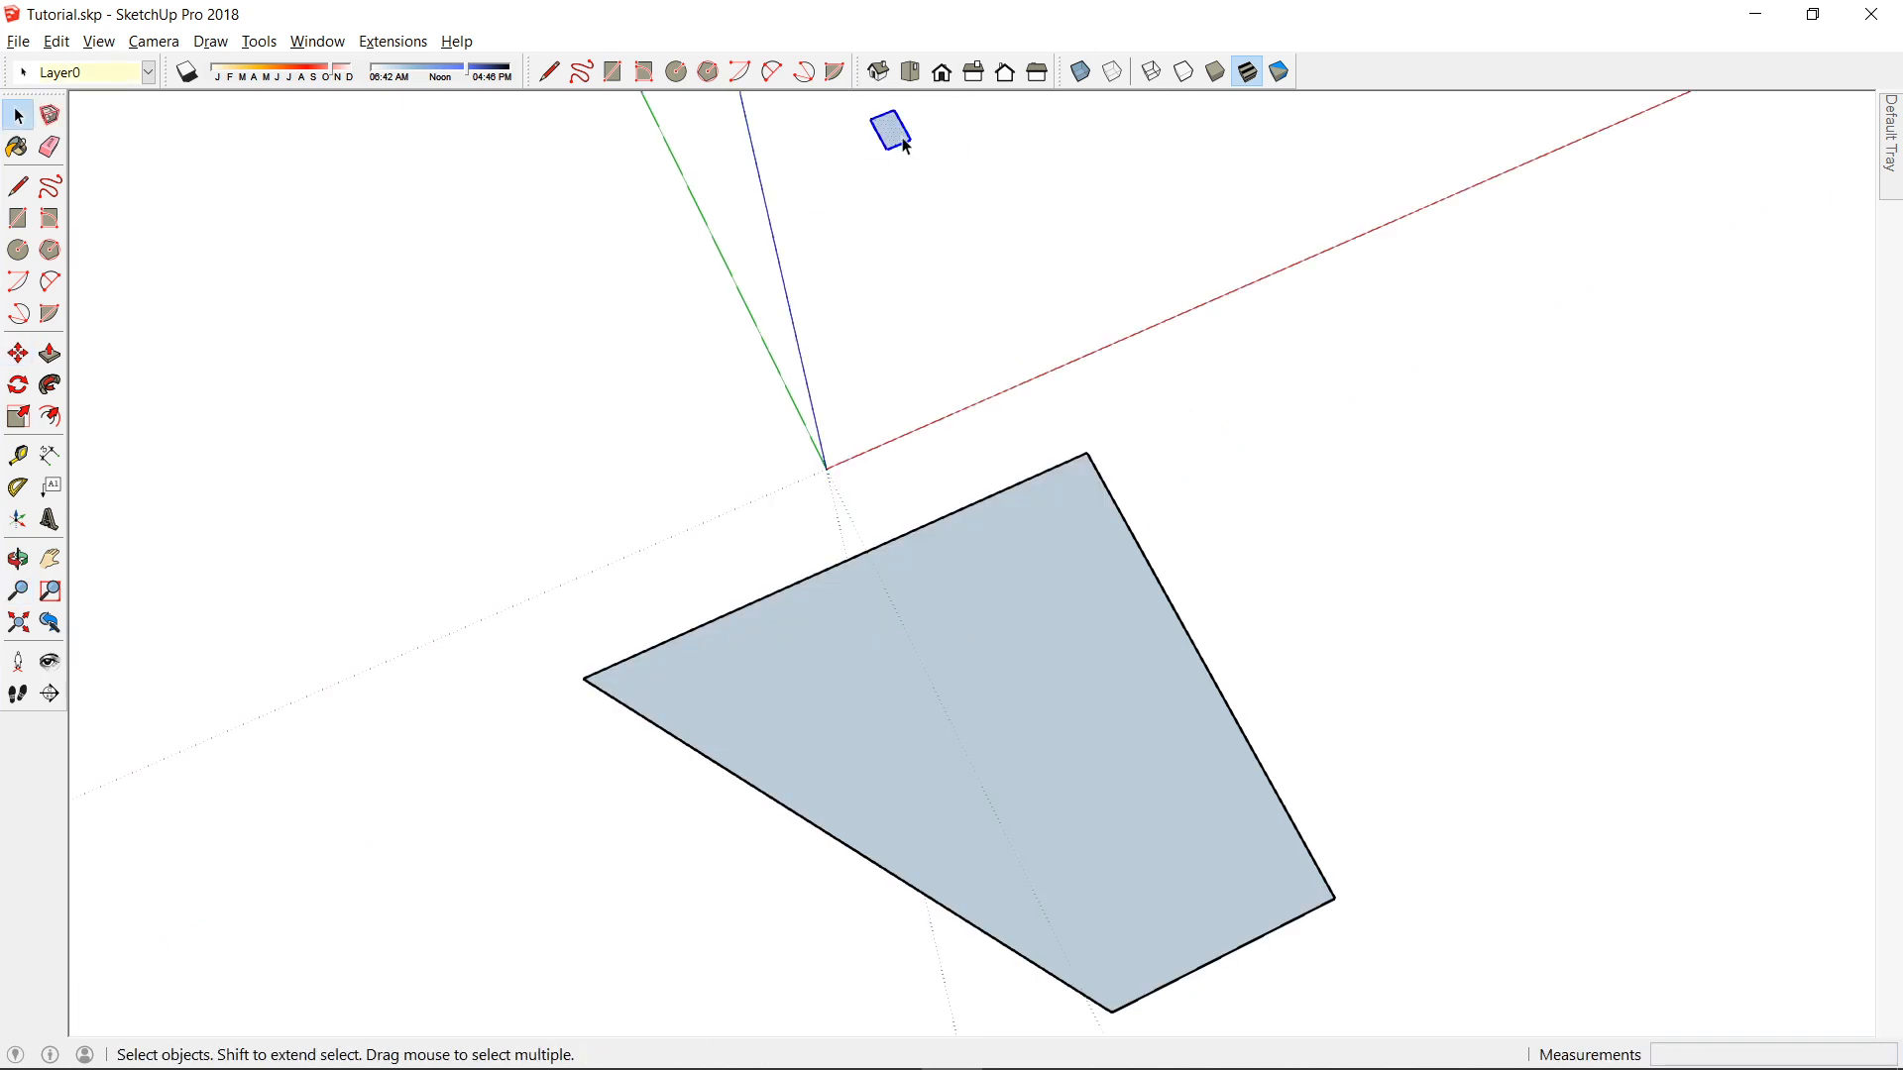
Draw a circle with a 2 m radius beside the small rectangle.
scroll(887, 116, "up", 2)
scroll(887, 116, "up", 4)
middle_click_drag(894, 135, 1275, 412)
key("space")
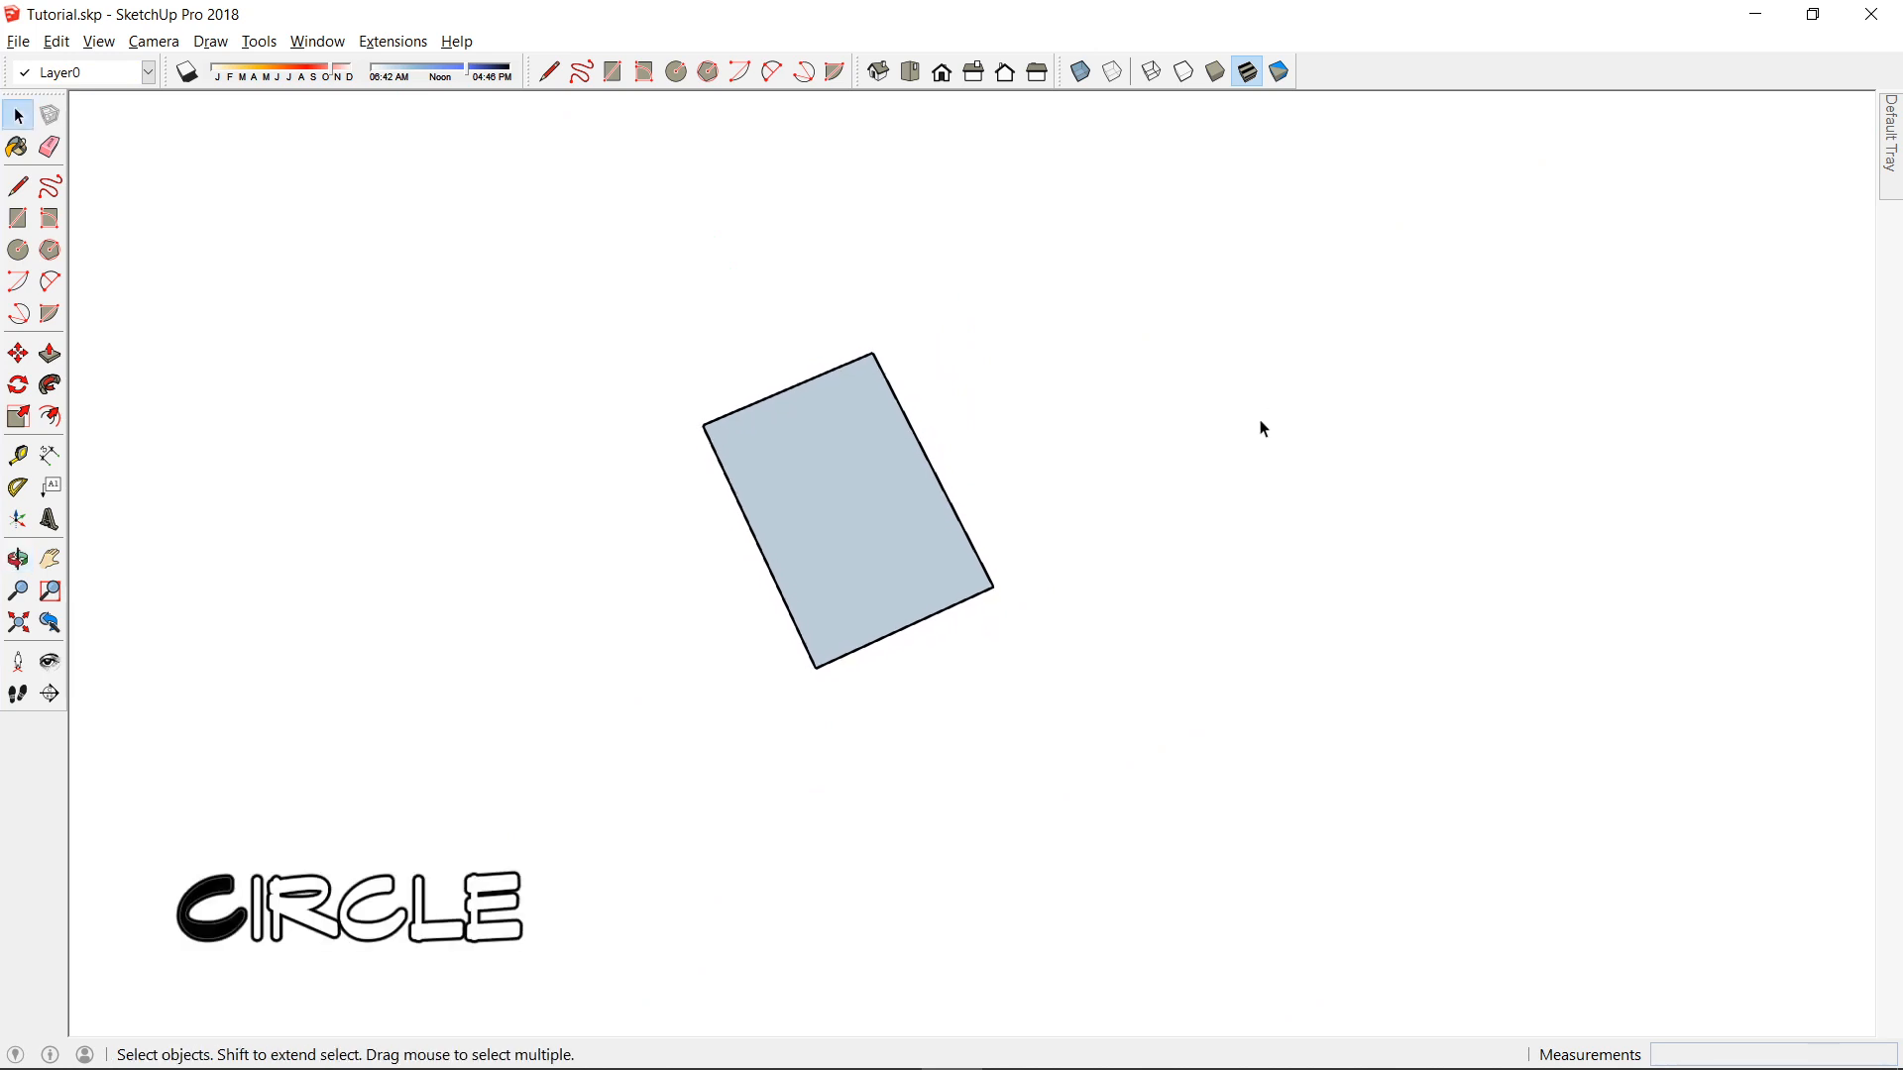
key("c")
left_click(1234, 444)
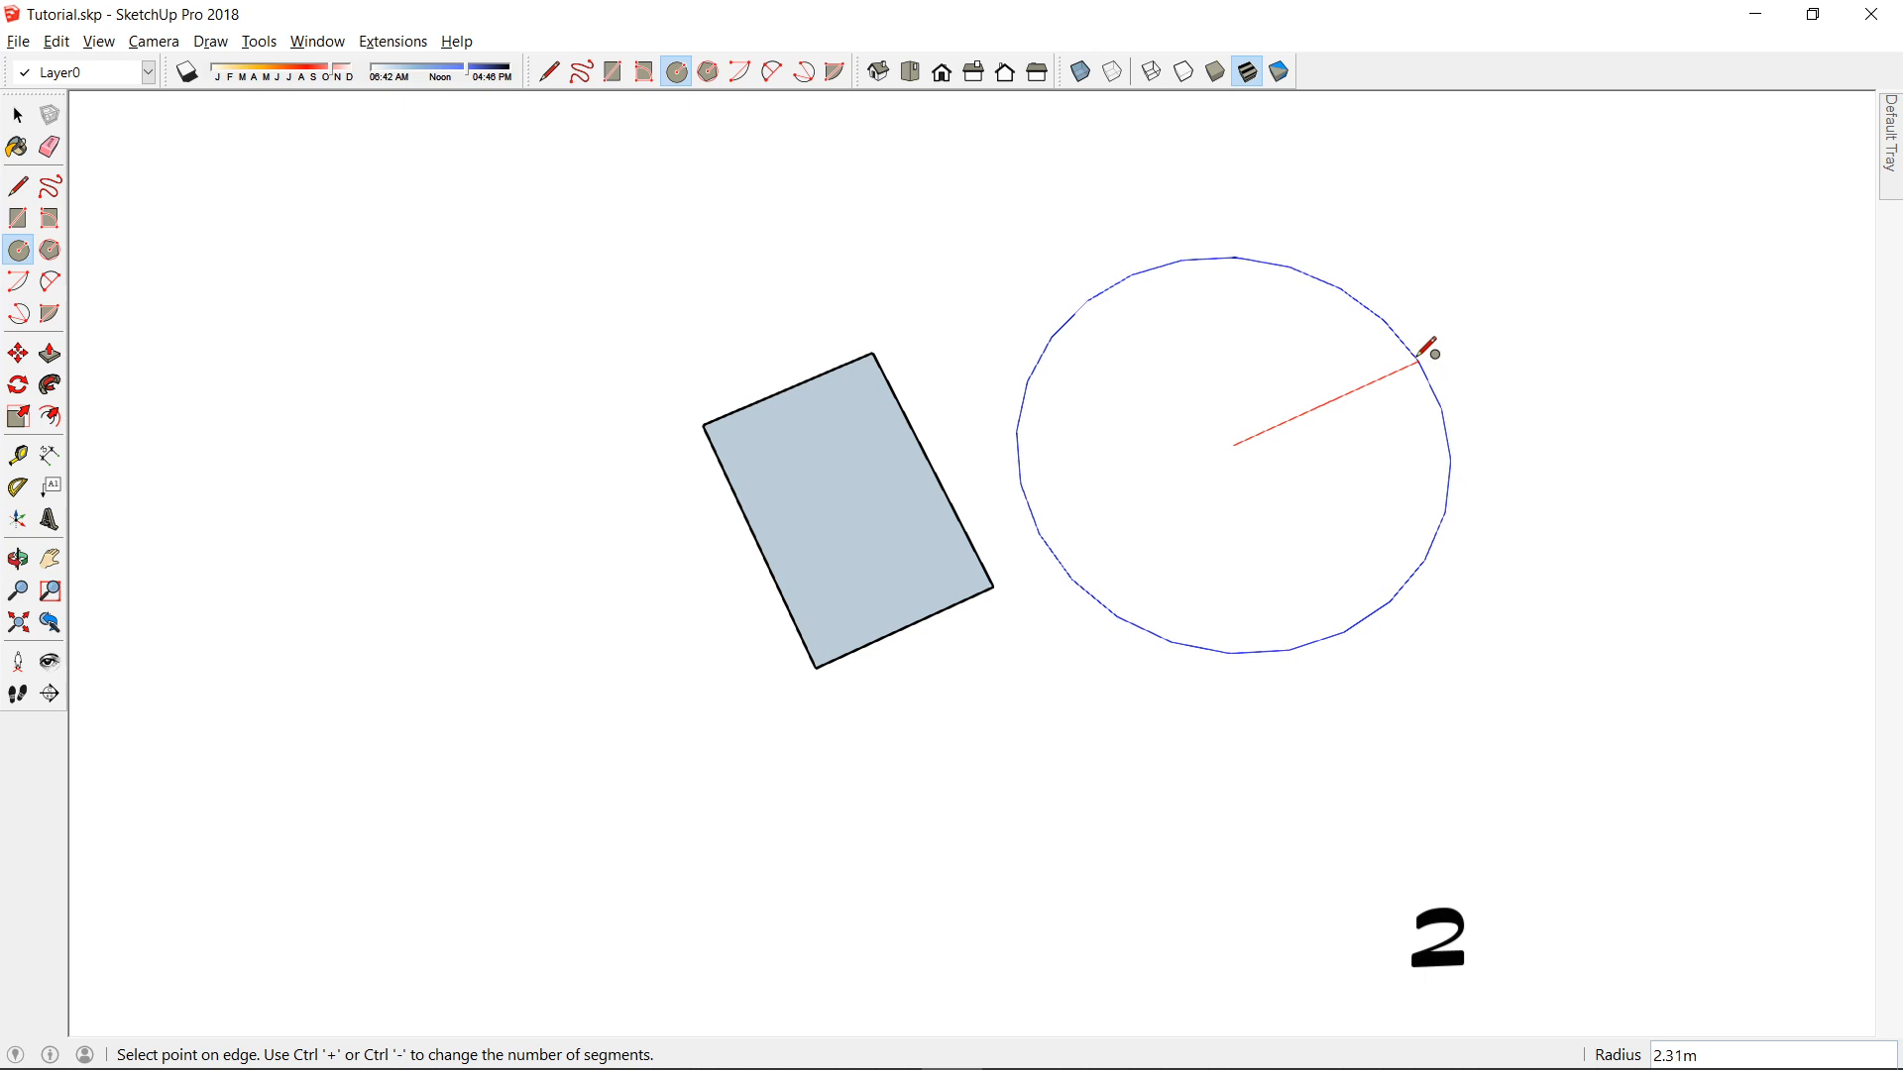
type("2")
key("Return")
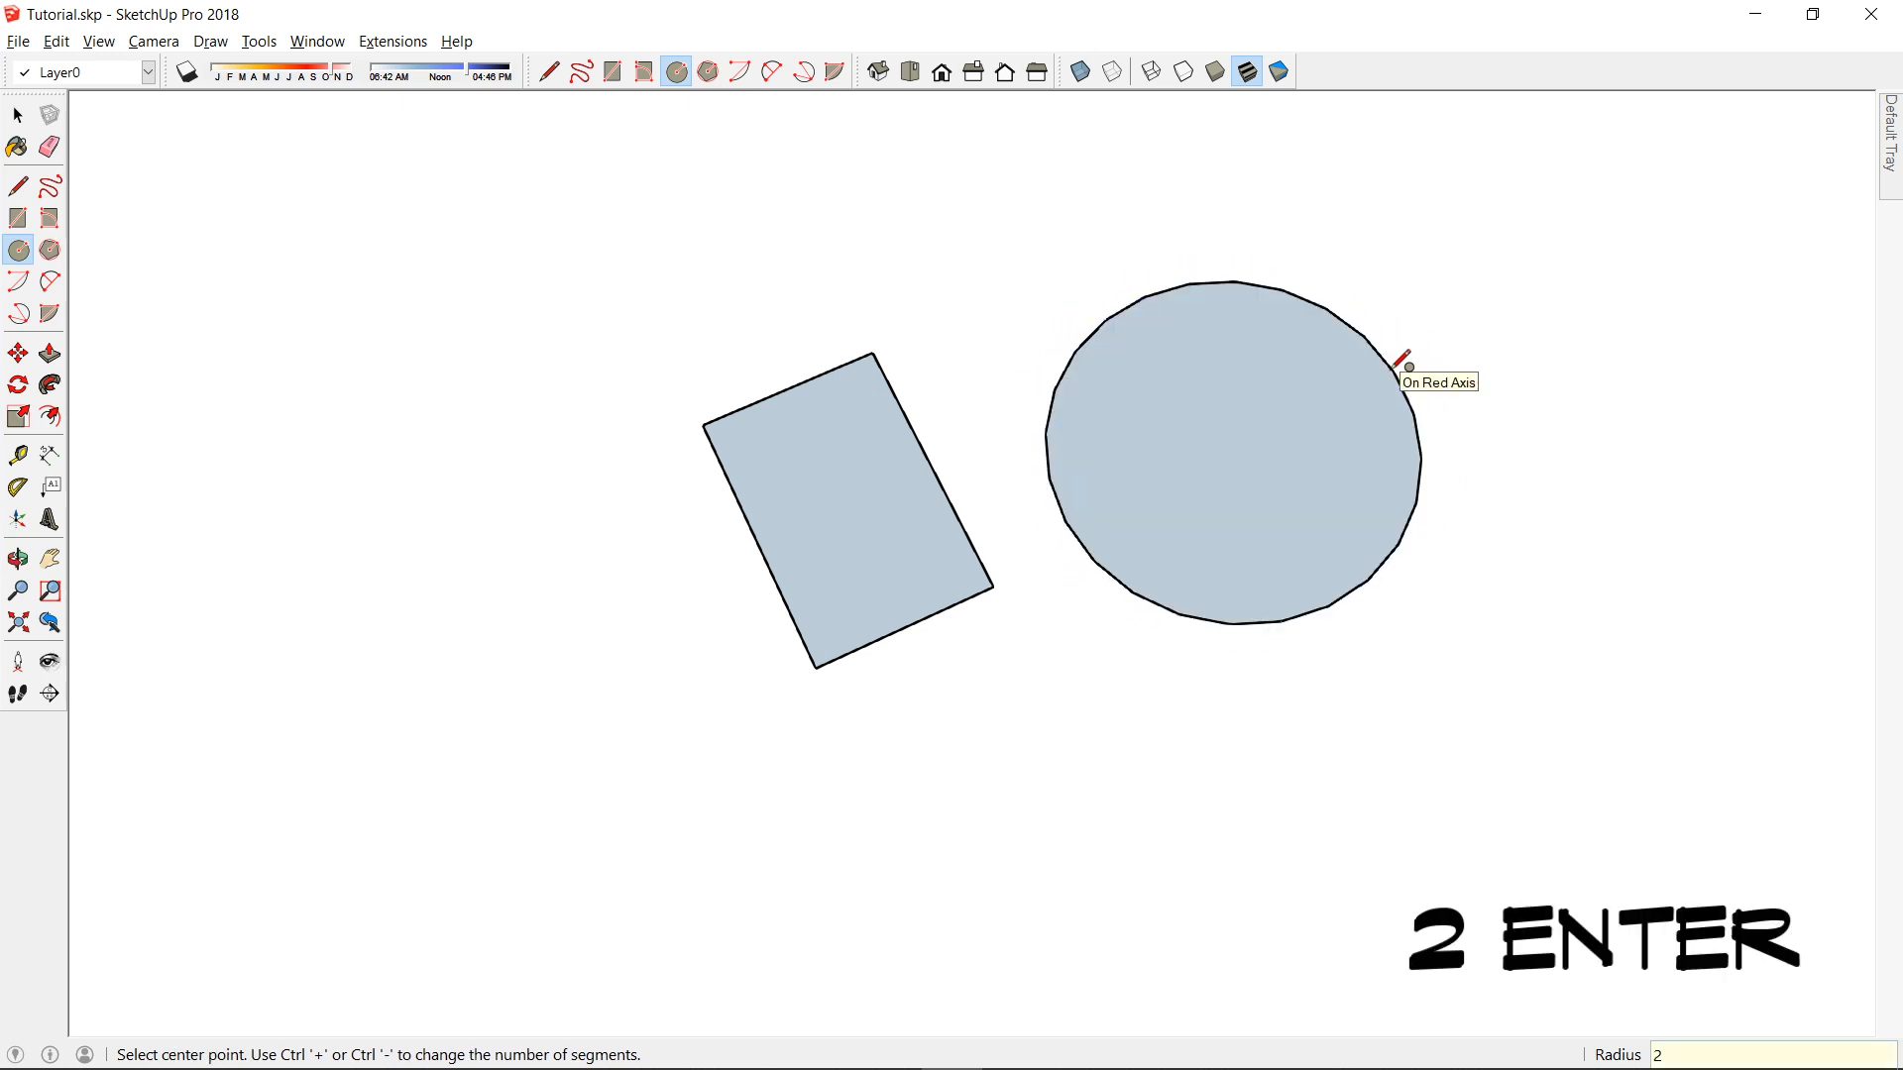
key("space")
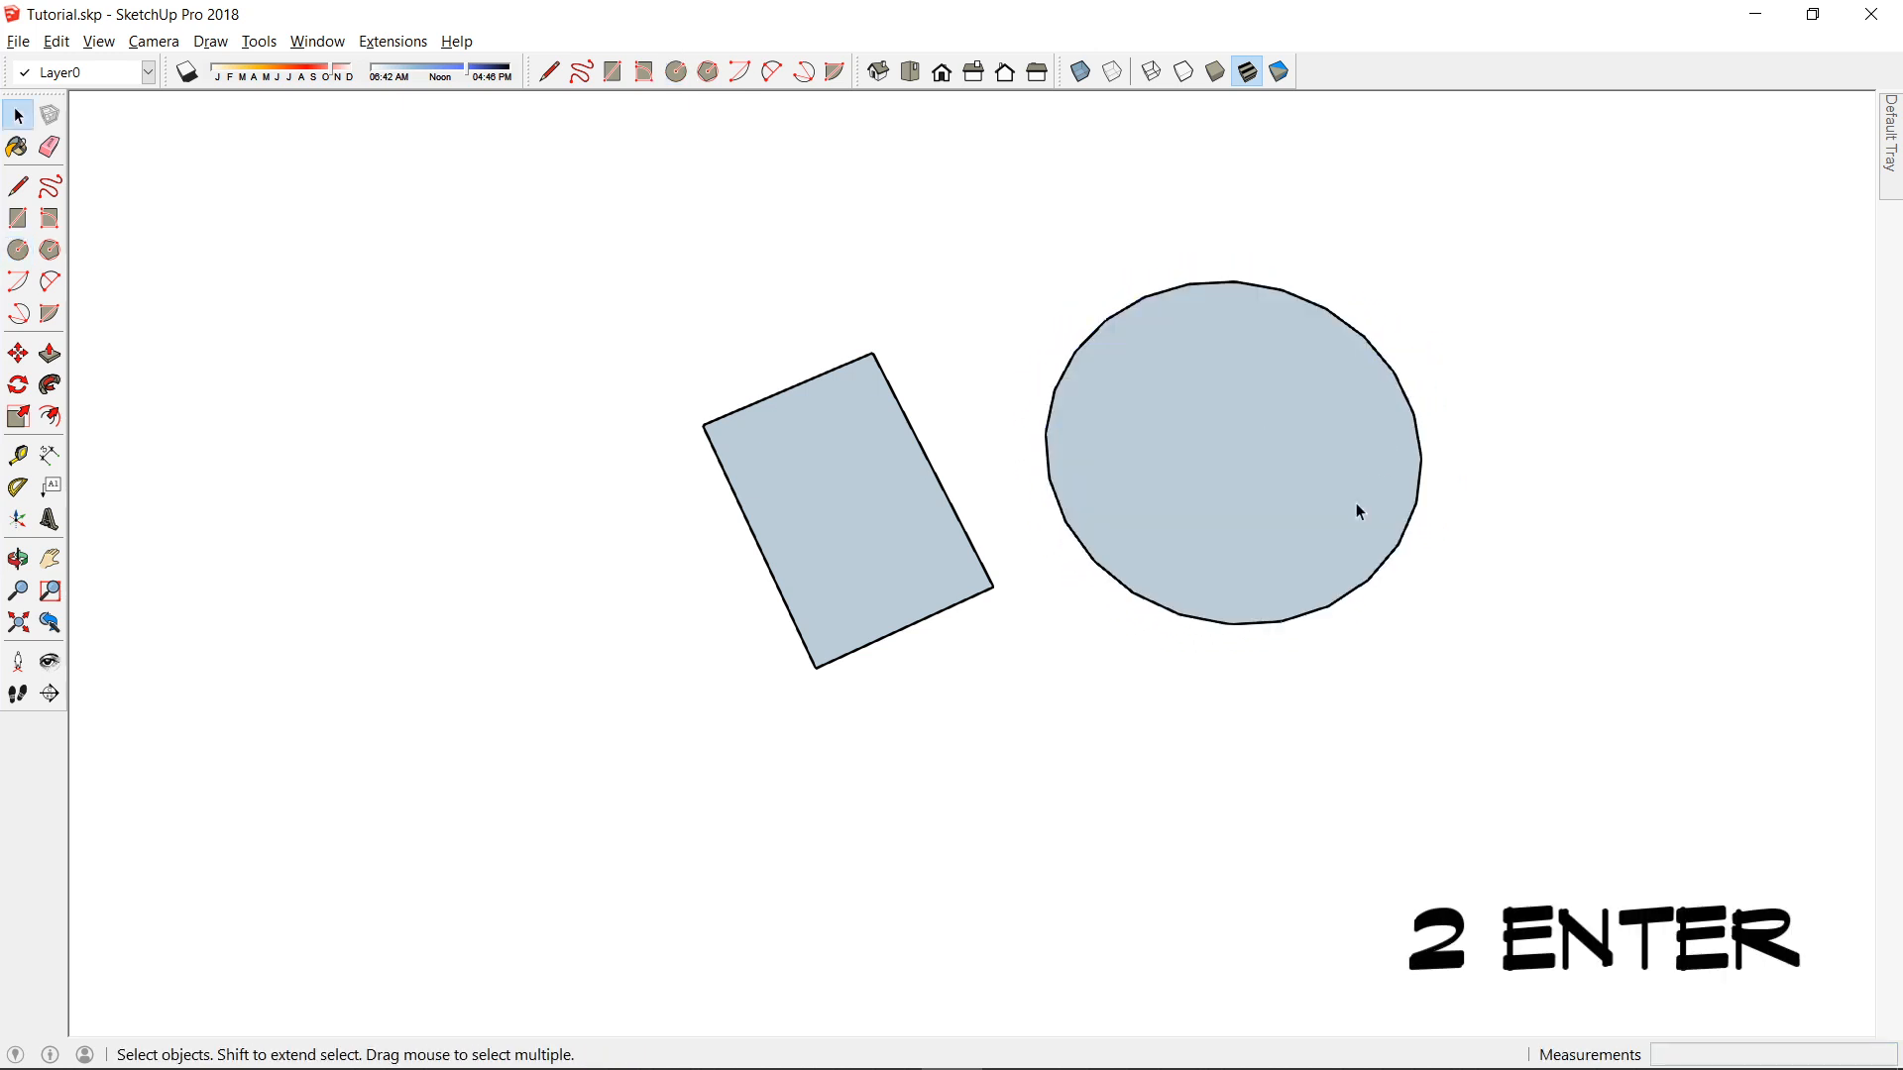
Draw a 200-sided circle with a 2 m radius beside the first circle, and compare the smoothness of their edges.
key("c")
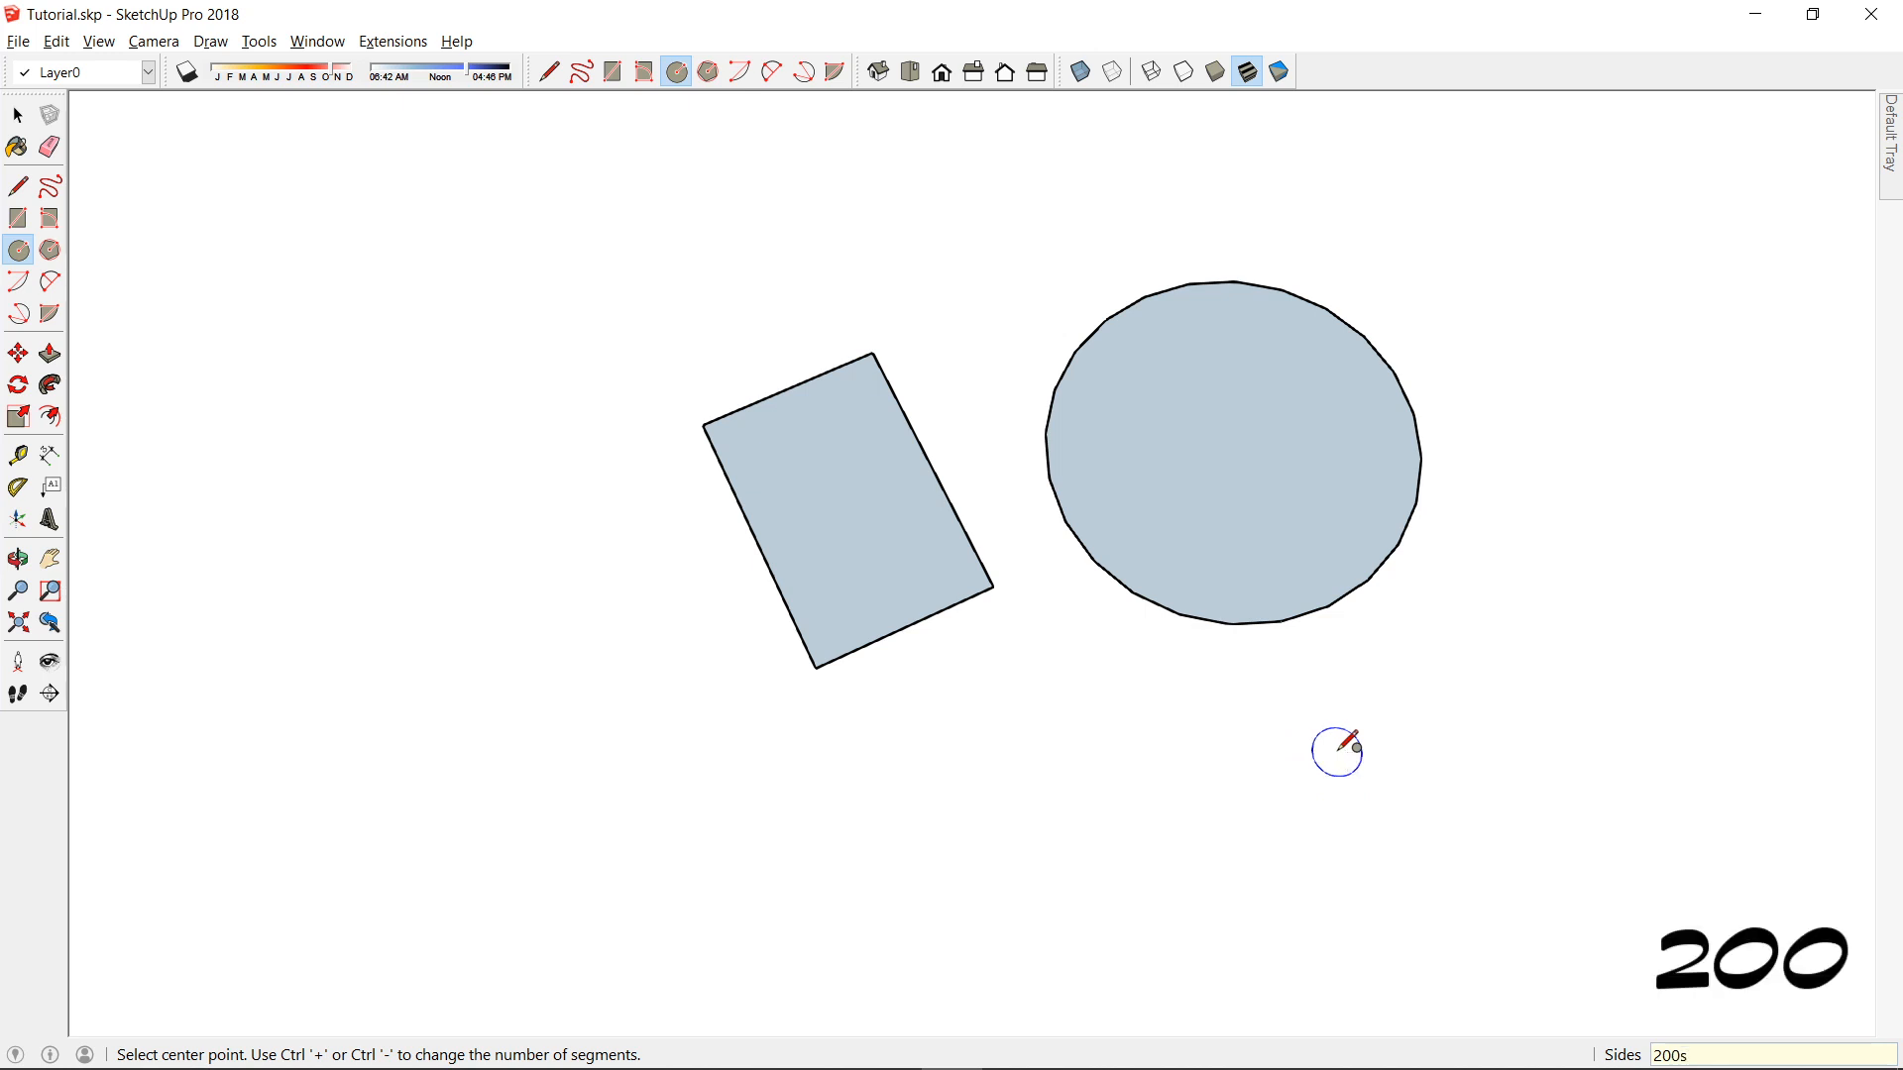
middle_click_drag(1427, 531, 1136, 439)
left_click(1161, 429)
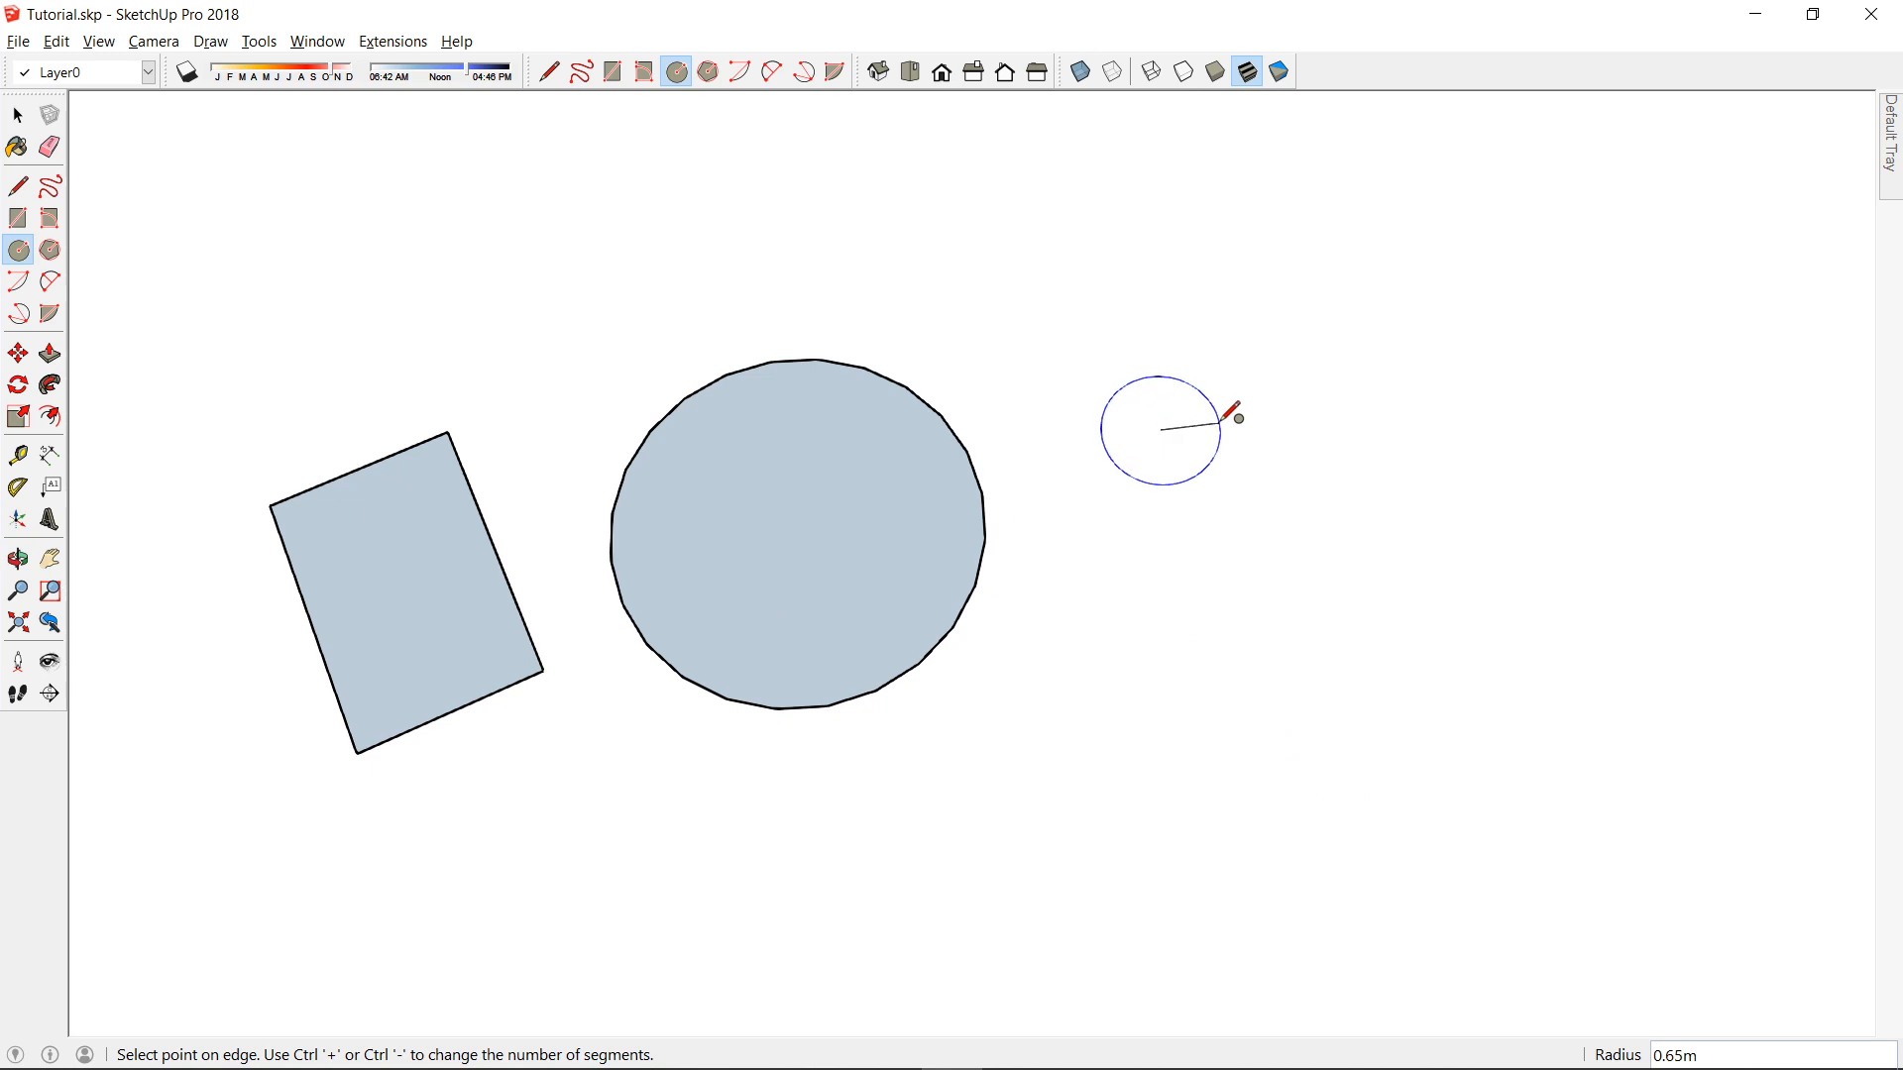
type("2")
key("Return")
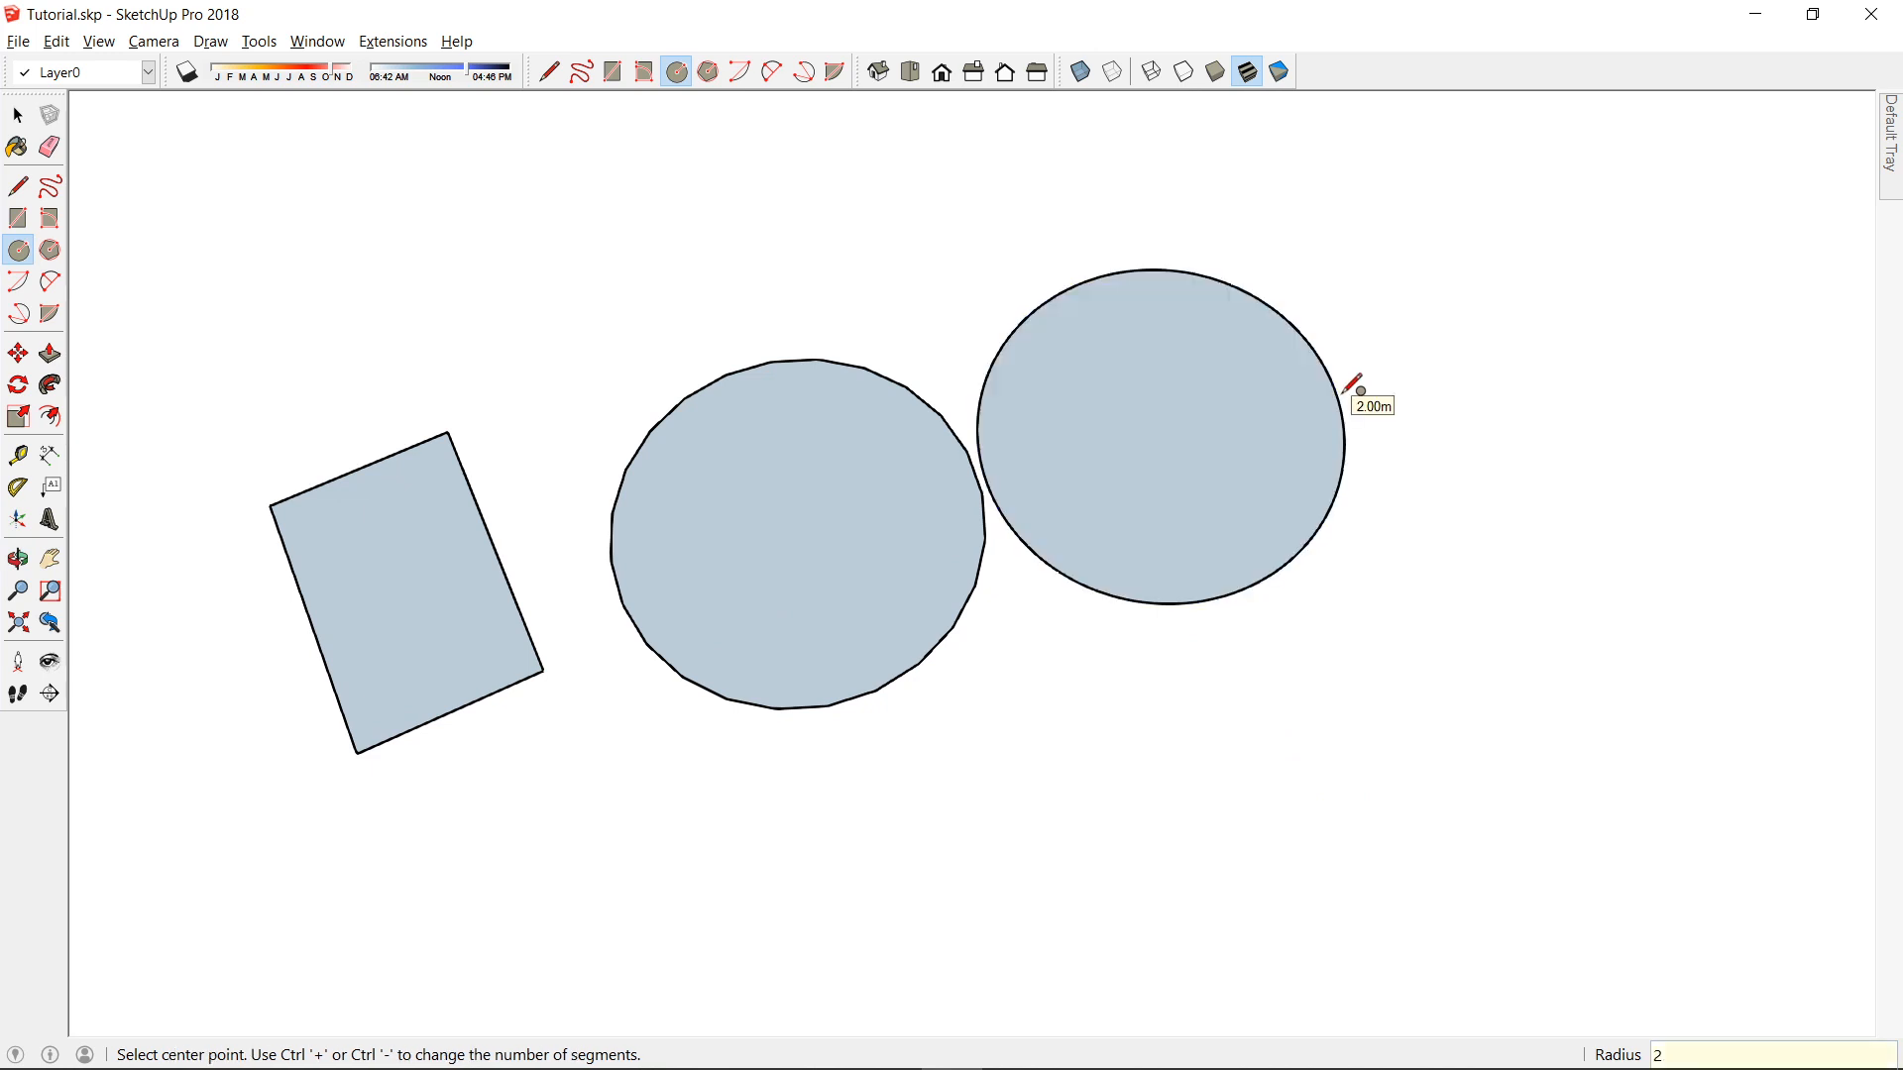
key("space")
scroll(1151, 401, "up", 3)
scroll(751, 432, "up", 5)
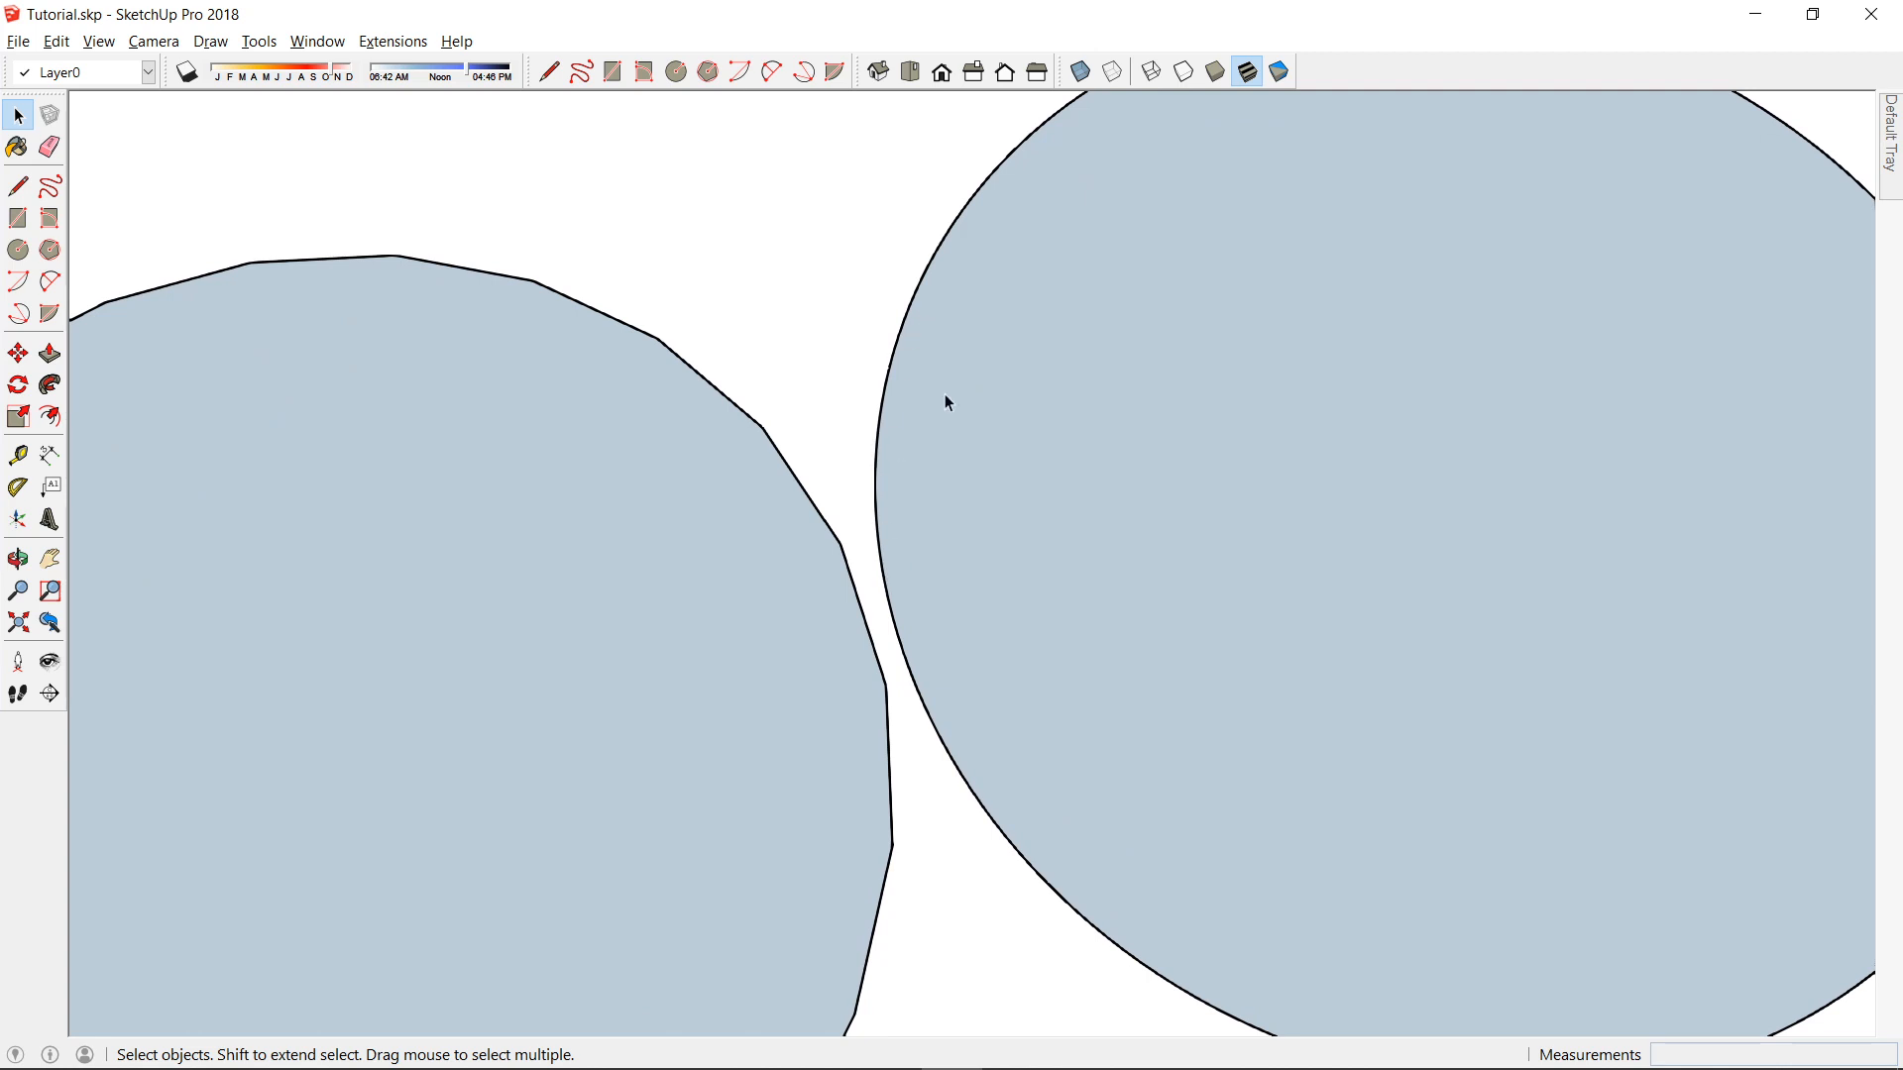
Draw a third circle in front of the other two, changing its side count to 6, 3 and 200 while drawing.
key("c")
scroll(946, 399, "down", 5)
left_click(898, 793)
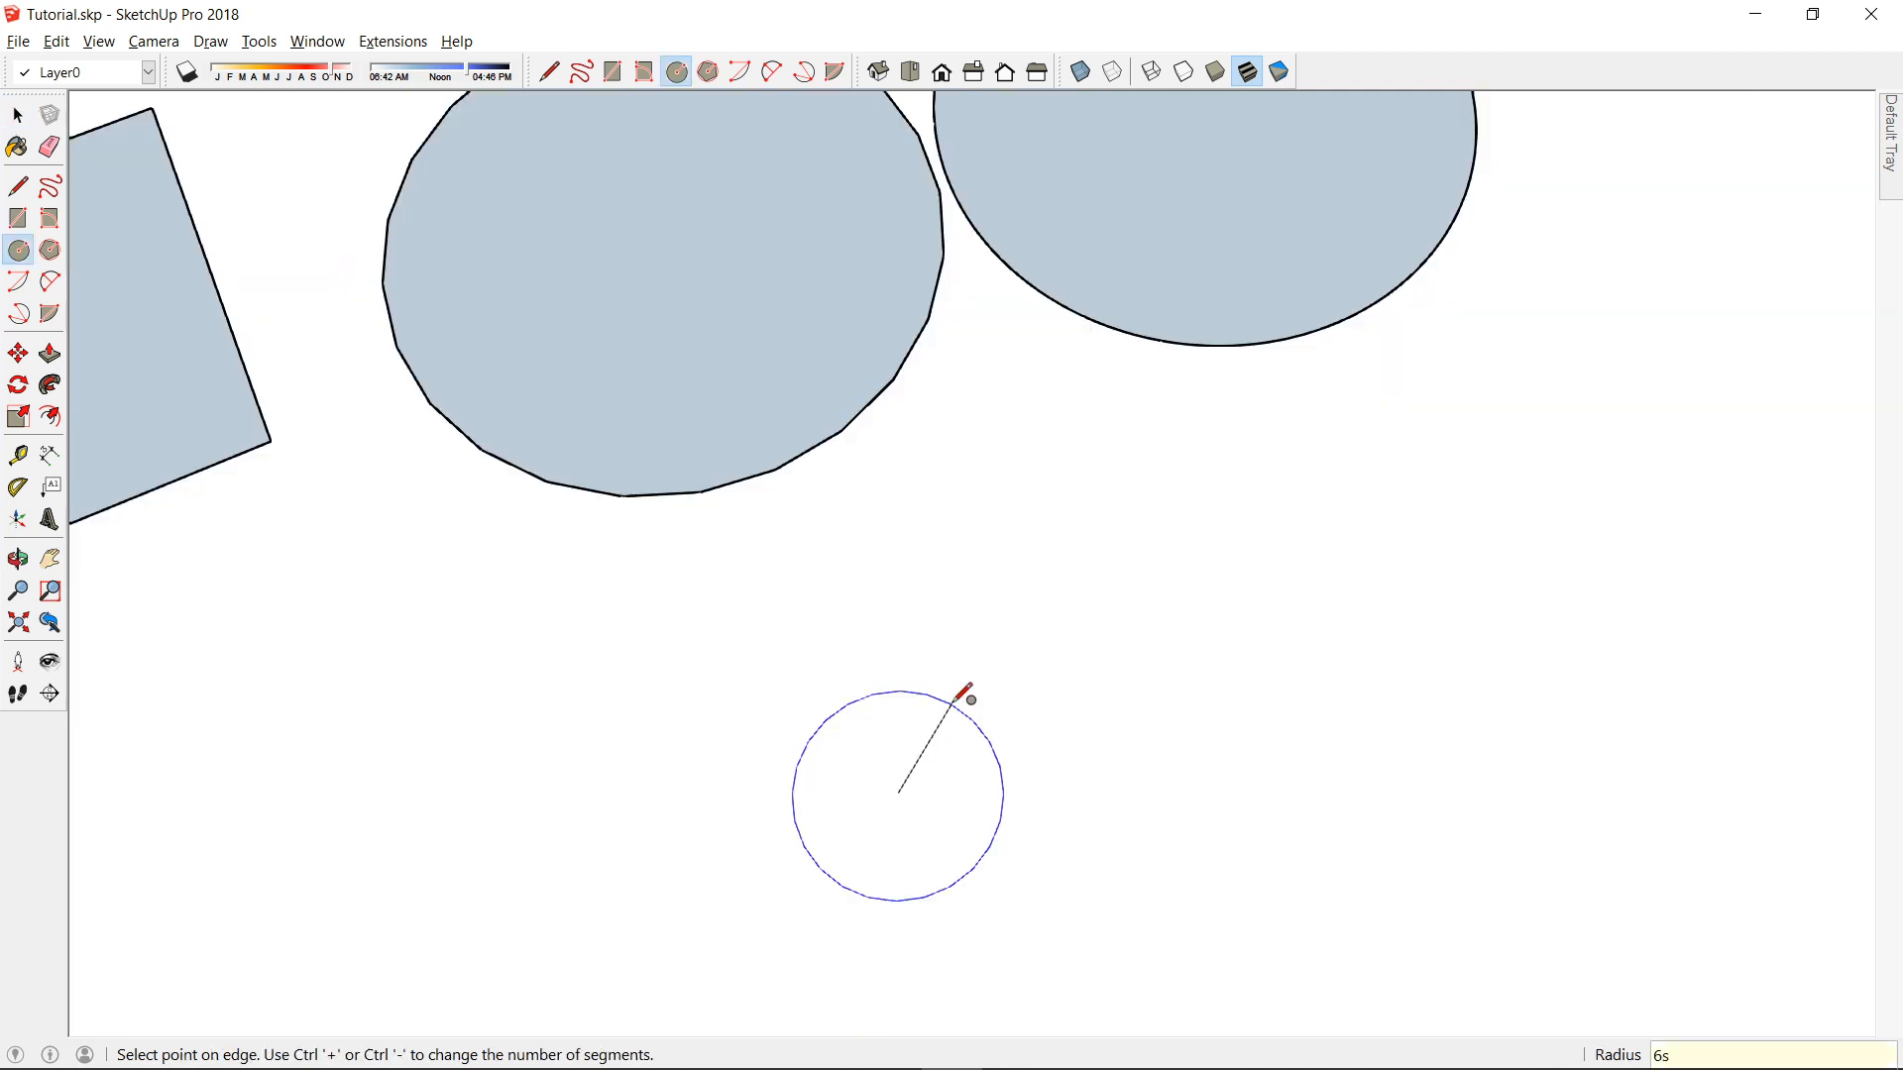
key("Return")
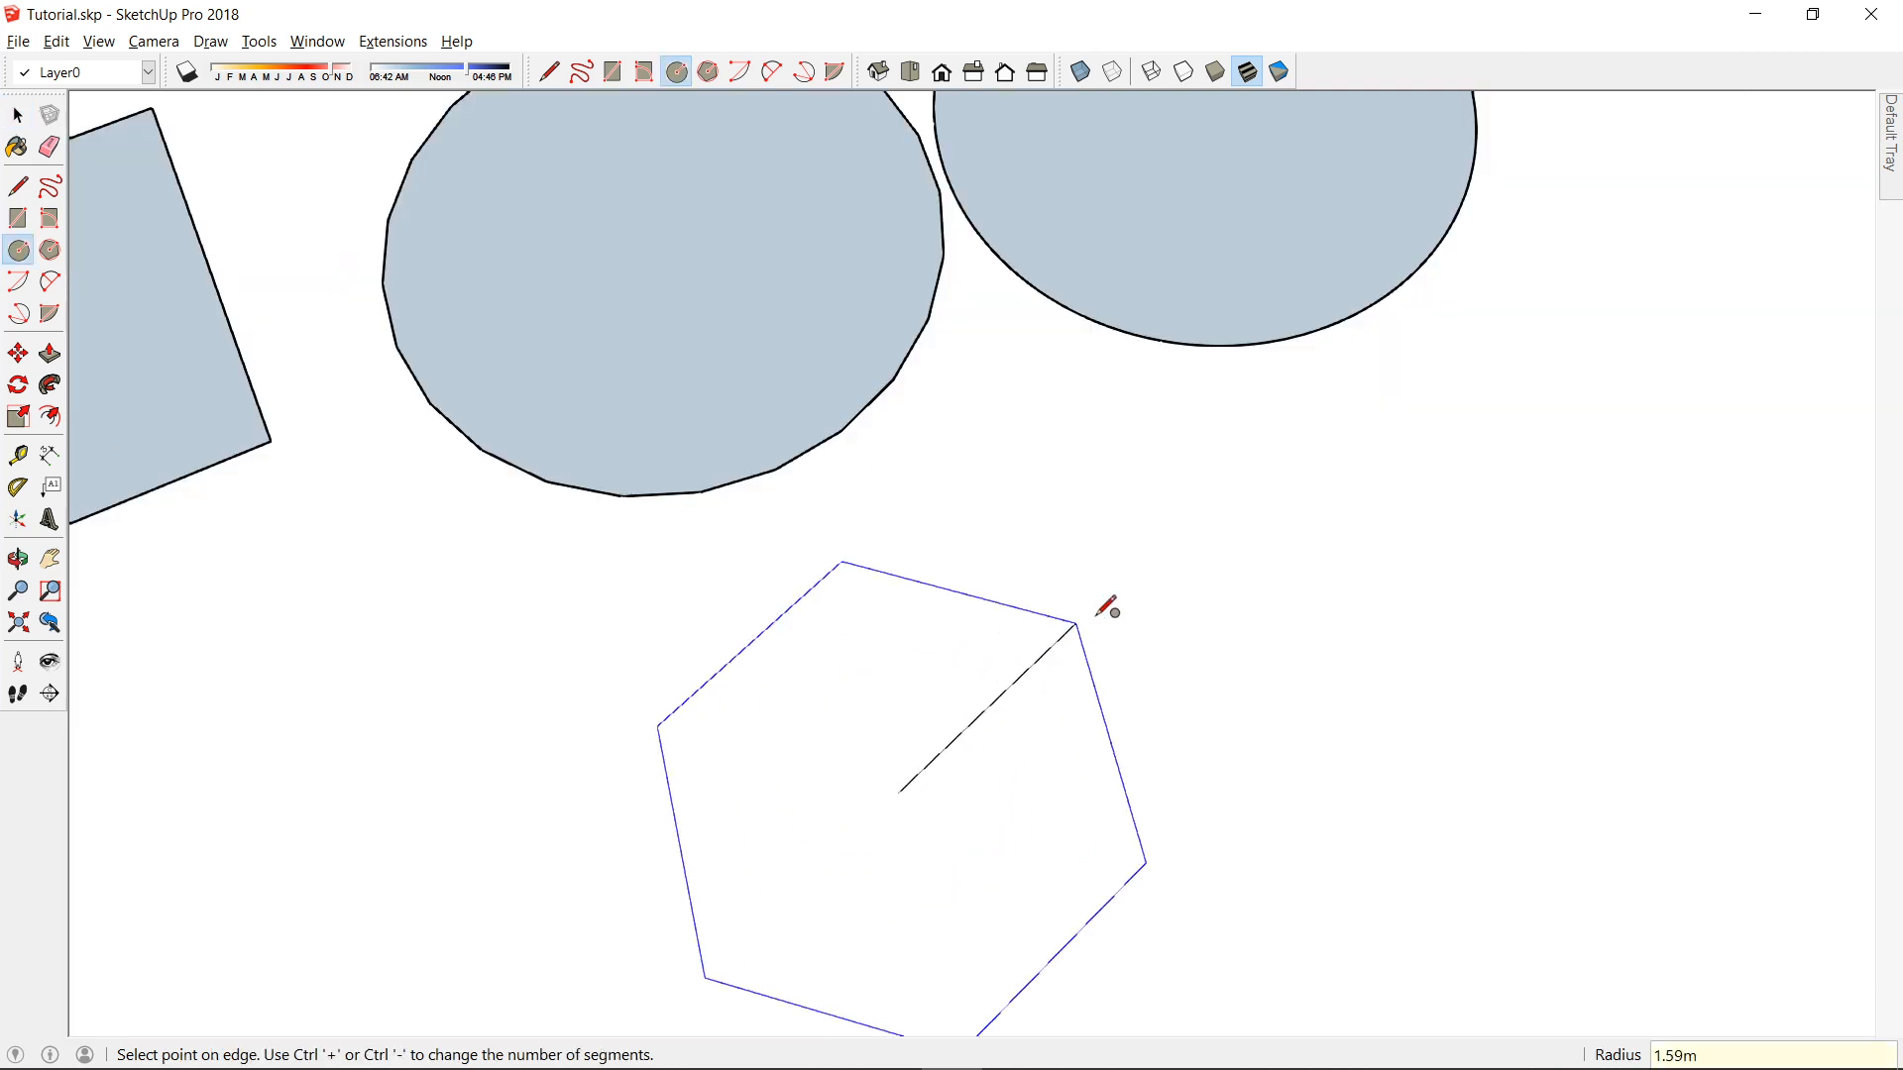
type("3s")
key("Return")
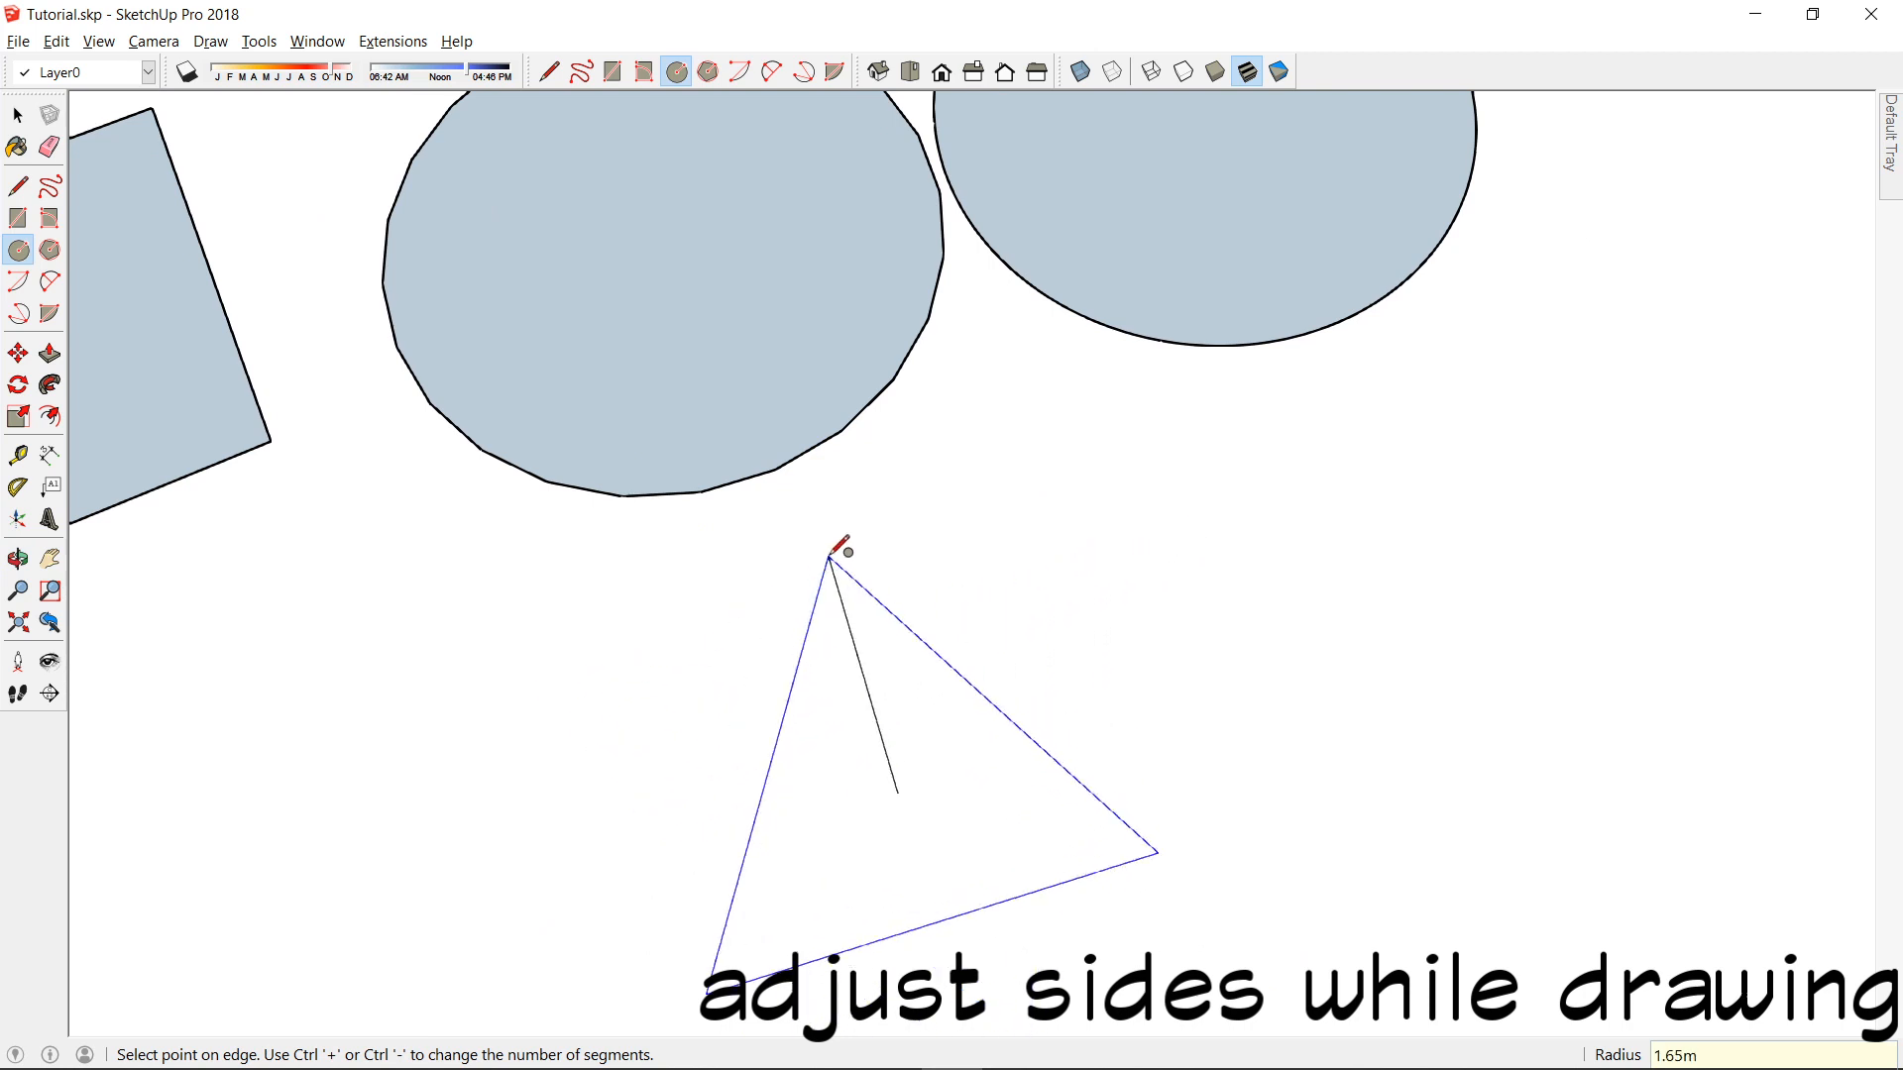
key("Return")
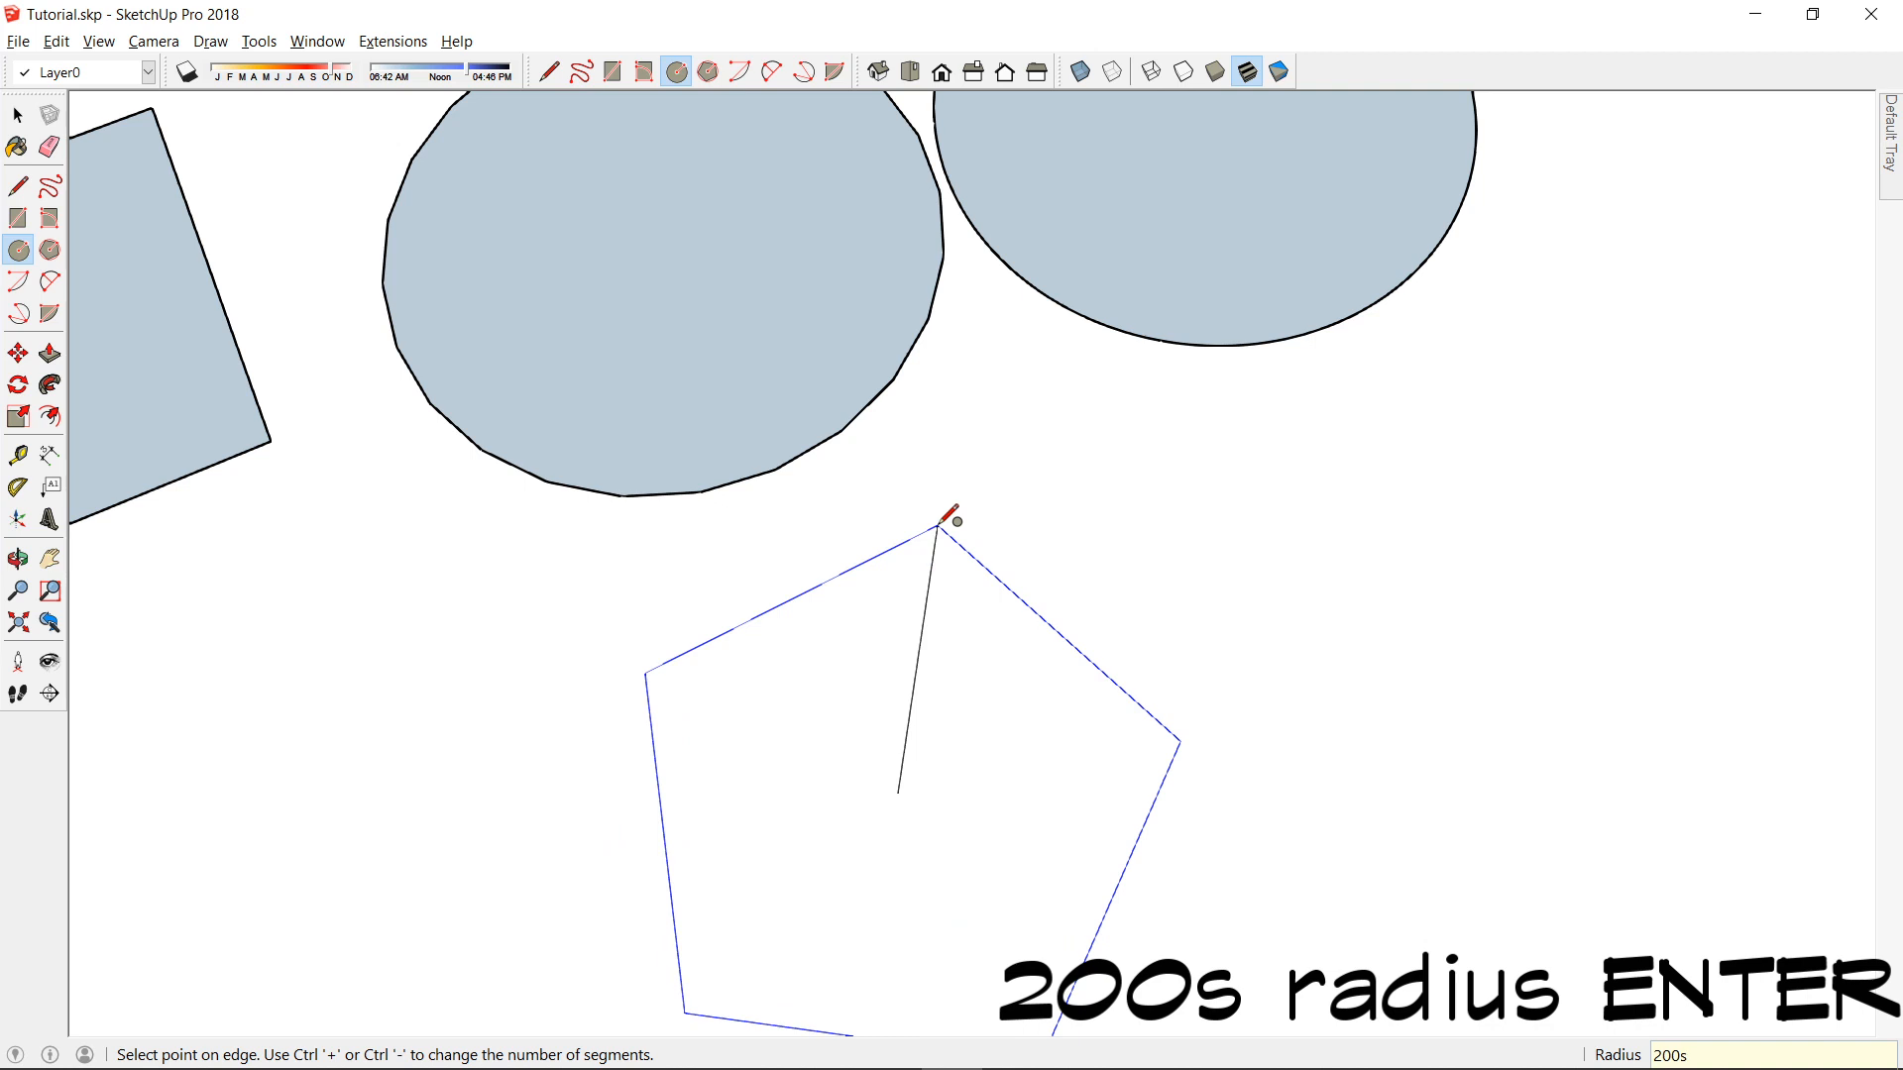
key("Return")
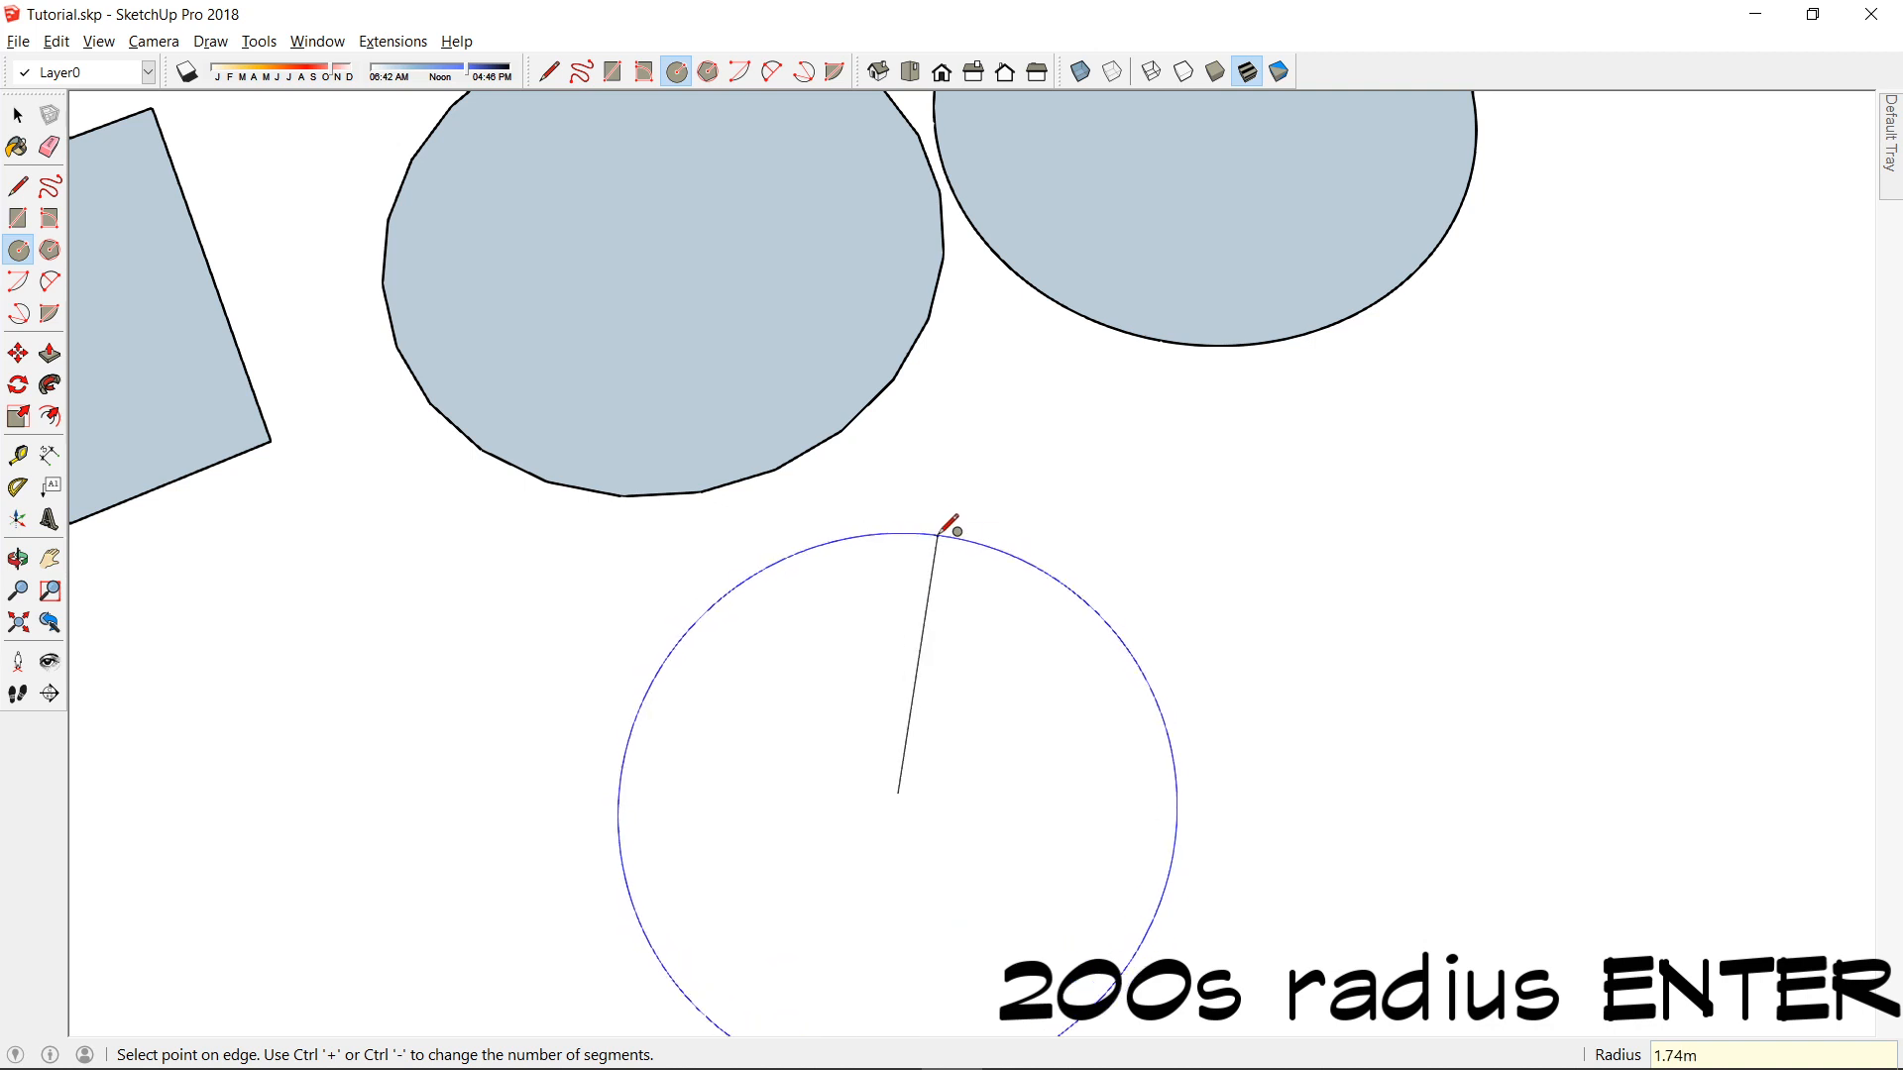
left_click(938, 533)
Draw a fourth circle with a radius of about 2 m beside the third one.
scroll(947, 545, "down", 3)
middle_click_drag(1329, 539, 1156, 628)
left_click(1123, 659)
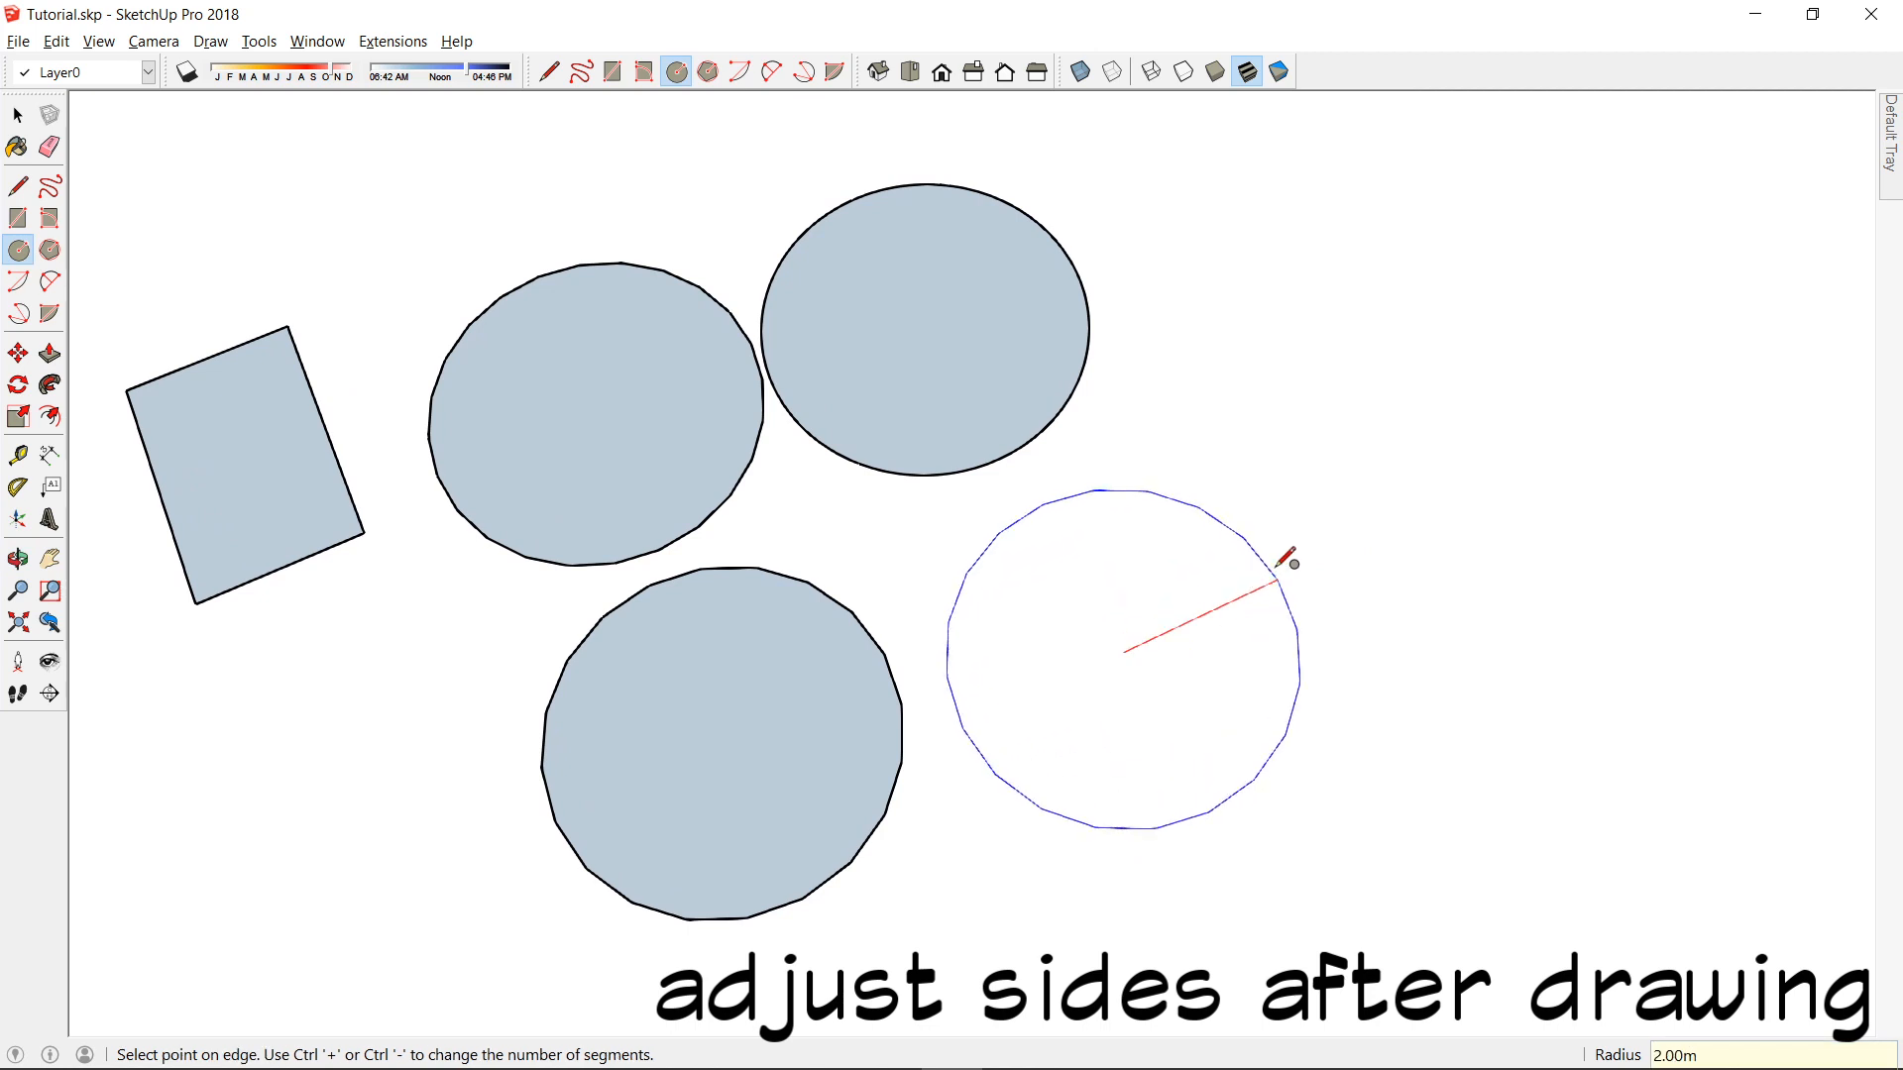
left_click(1280, 565)
Change the fourth circle's side count to 200, 3, 5, 6, 8, 10 and finally back to 200.
type("200")
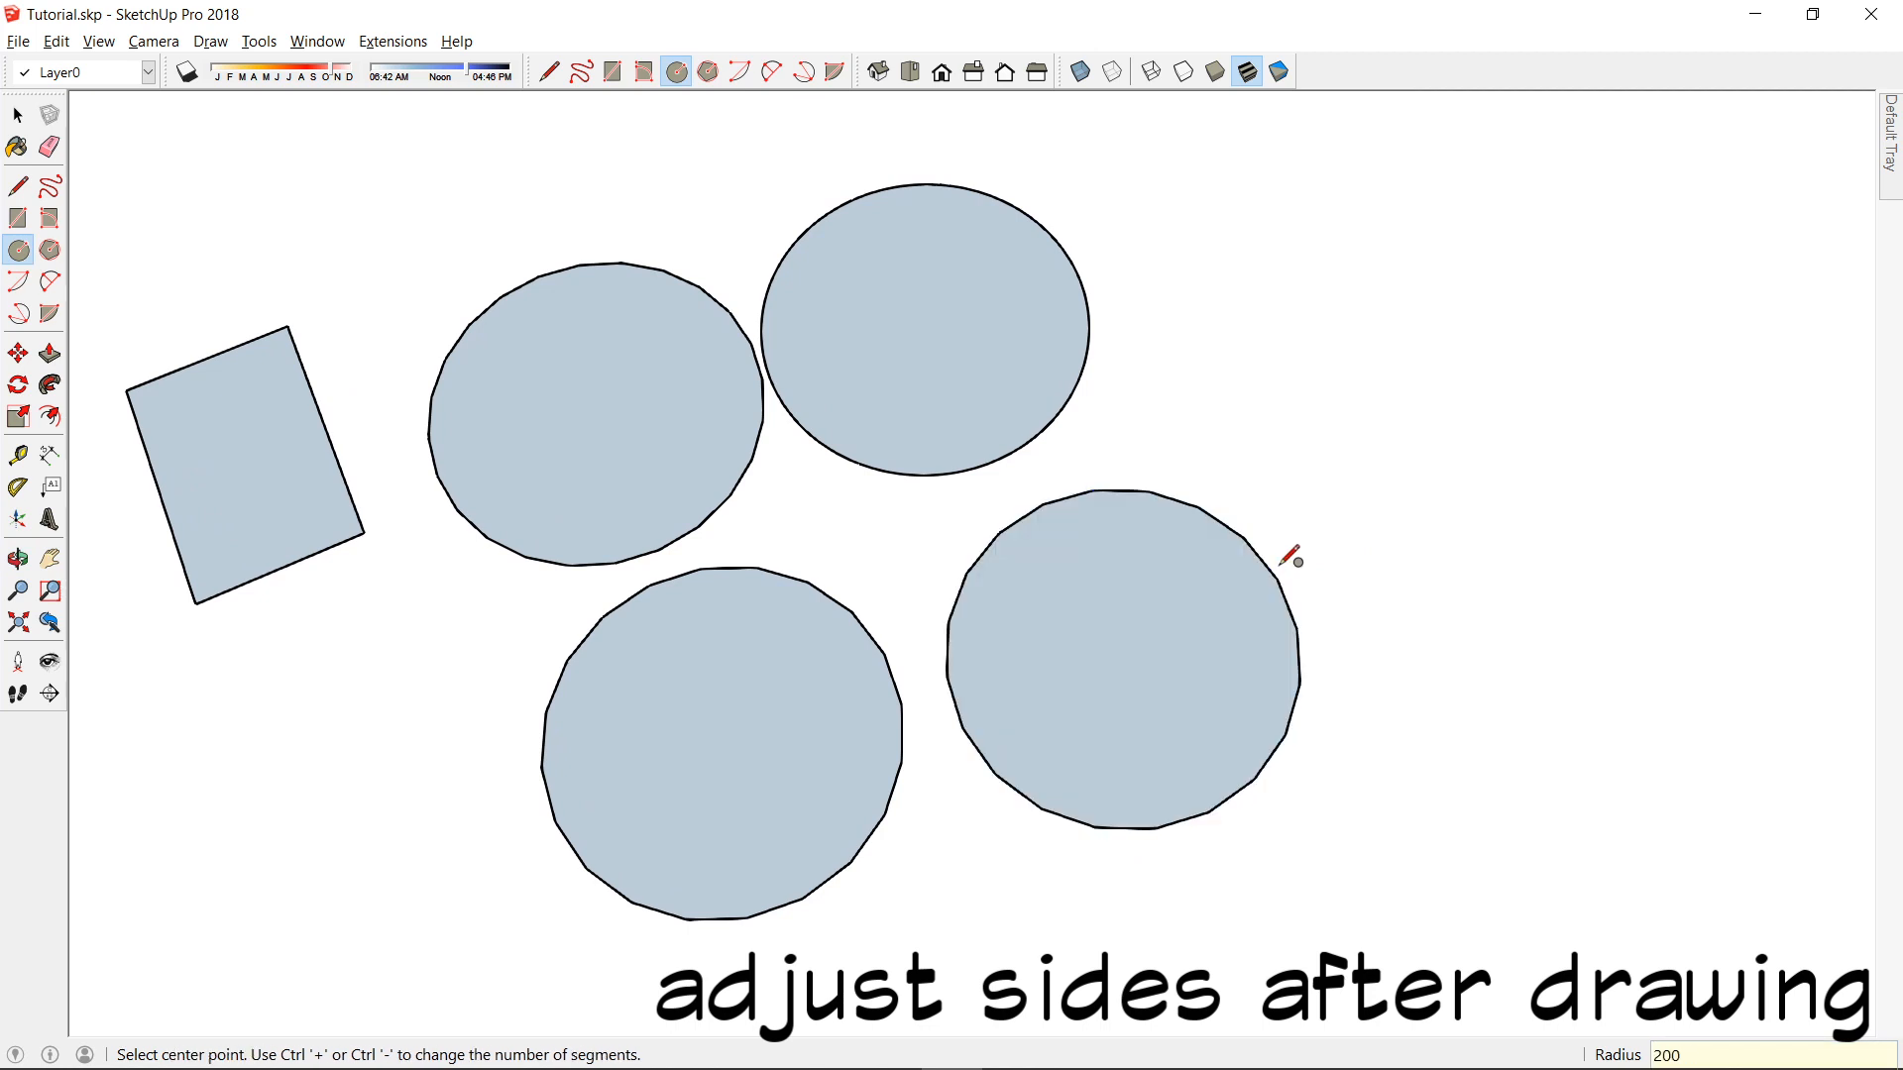
type("s")
key("Return")
type("3s")
key("Return")
type("5s")
key("Return")
type("6s")
key("Return")
type("8s")
key("Return")
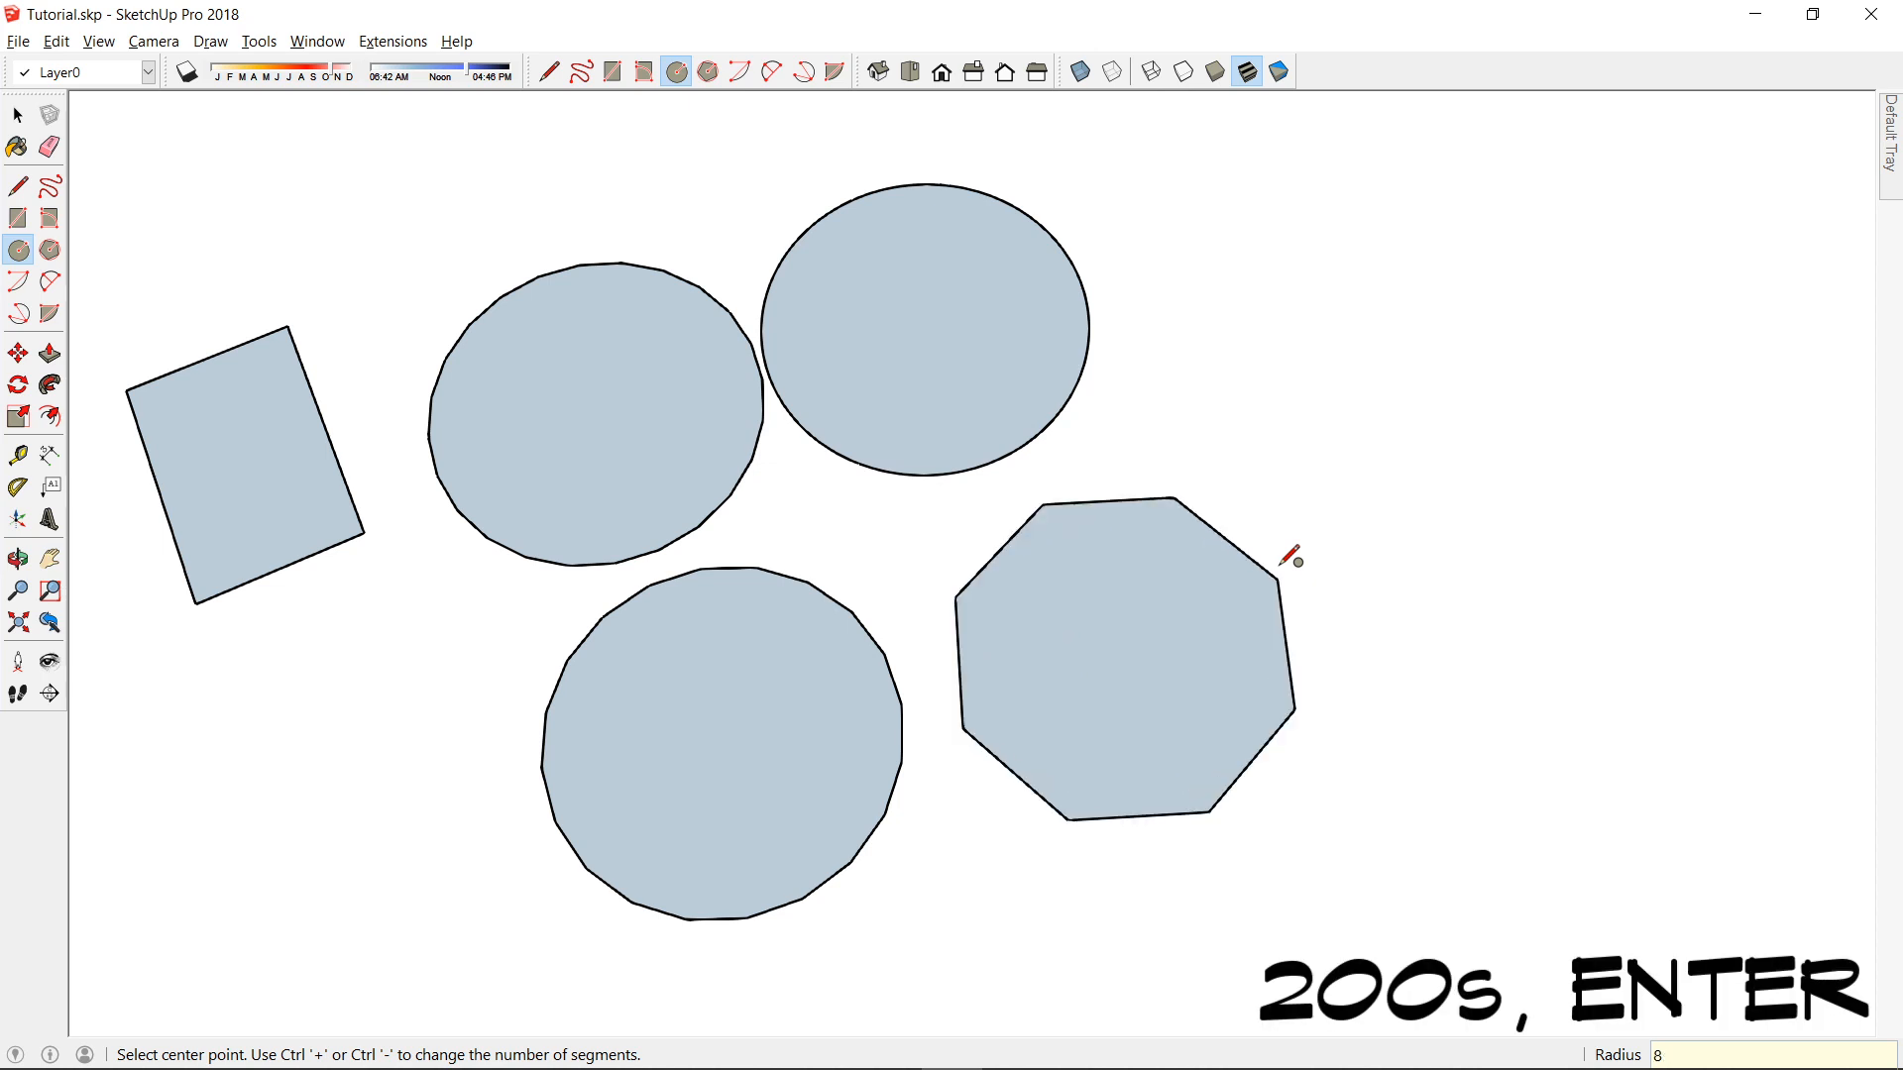
type("10s")
key("Return")
type("200s")
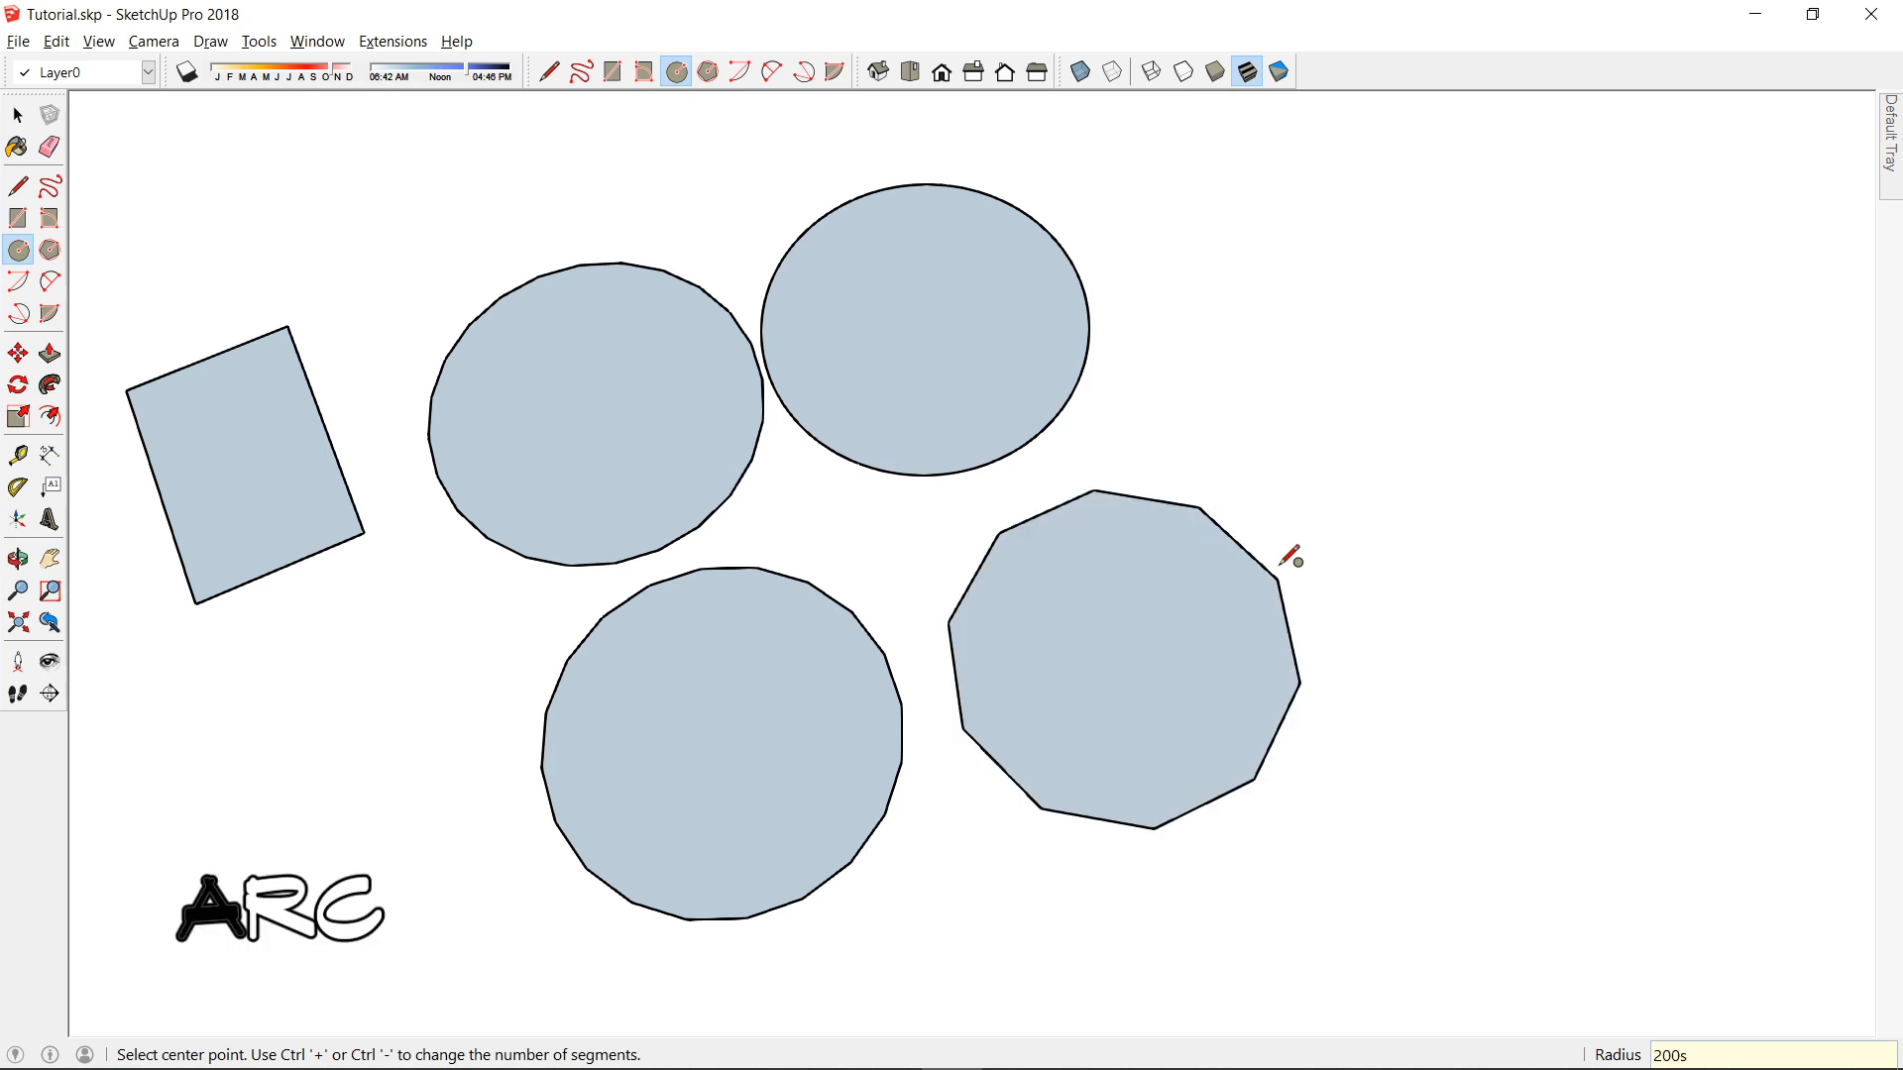
key("Return")
Draw a two-point arc across the rectangle's short end nearest the viewer with a 2 m bulge.
scroll(1295, 555, "down", 3)
middle_click_drag(1387, 585, 1427, 595)
key("space")
key("a")
left_click(591, 806)
key("space")
scroll(698, 429, "up", 5)
key("a")
left_click(680, 439)
left_click(968, 317)
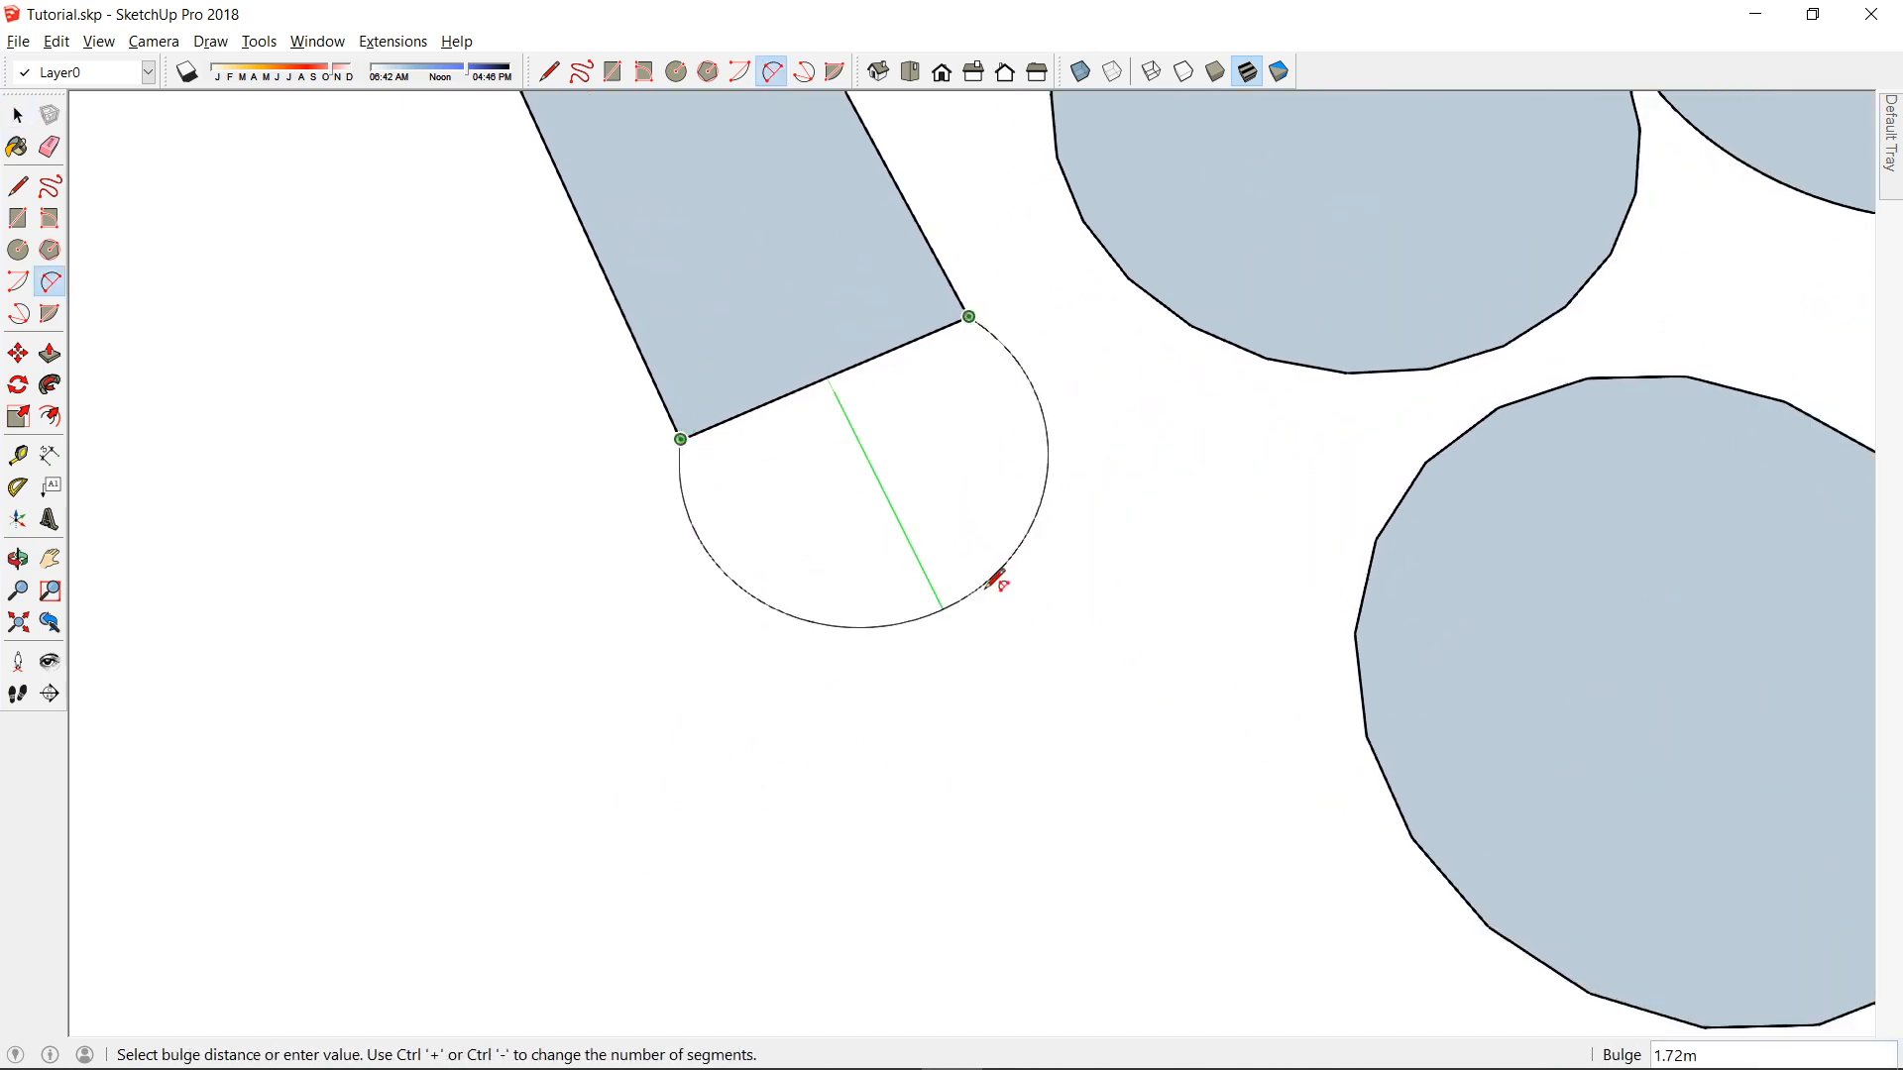
type("2")
key("Return")
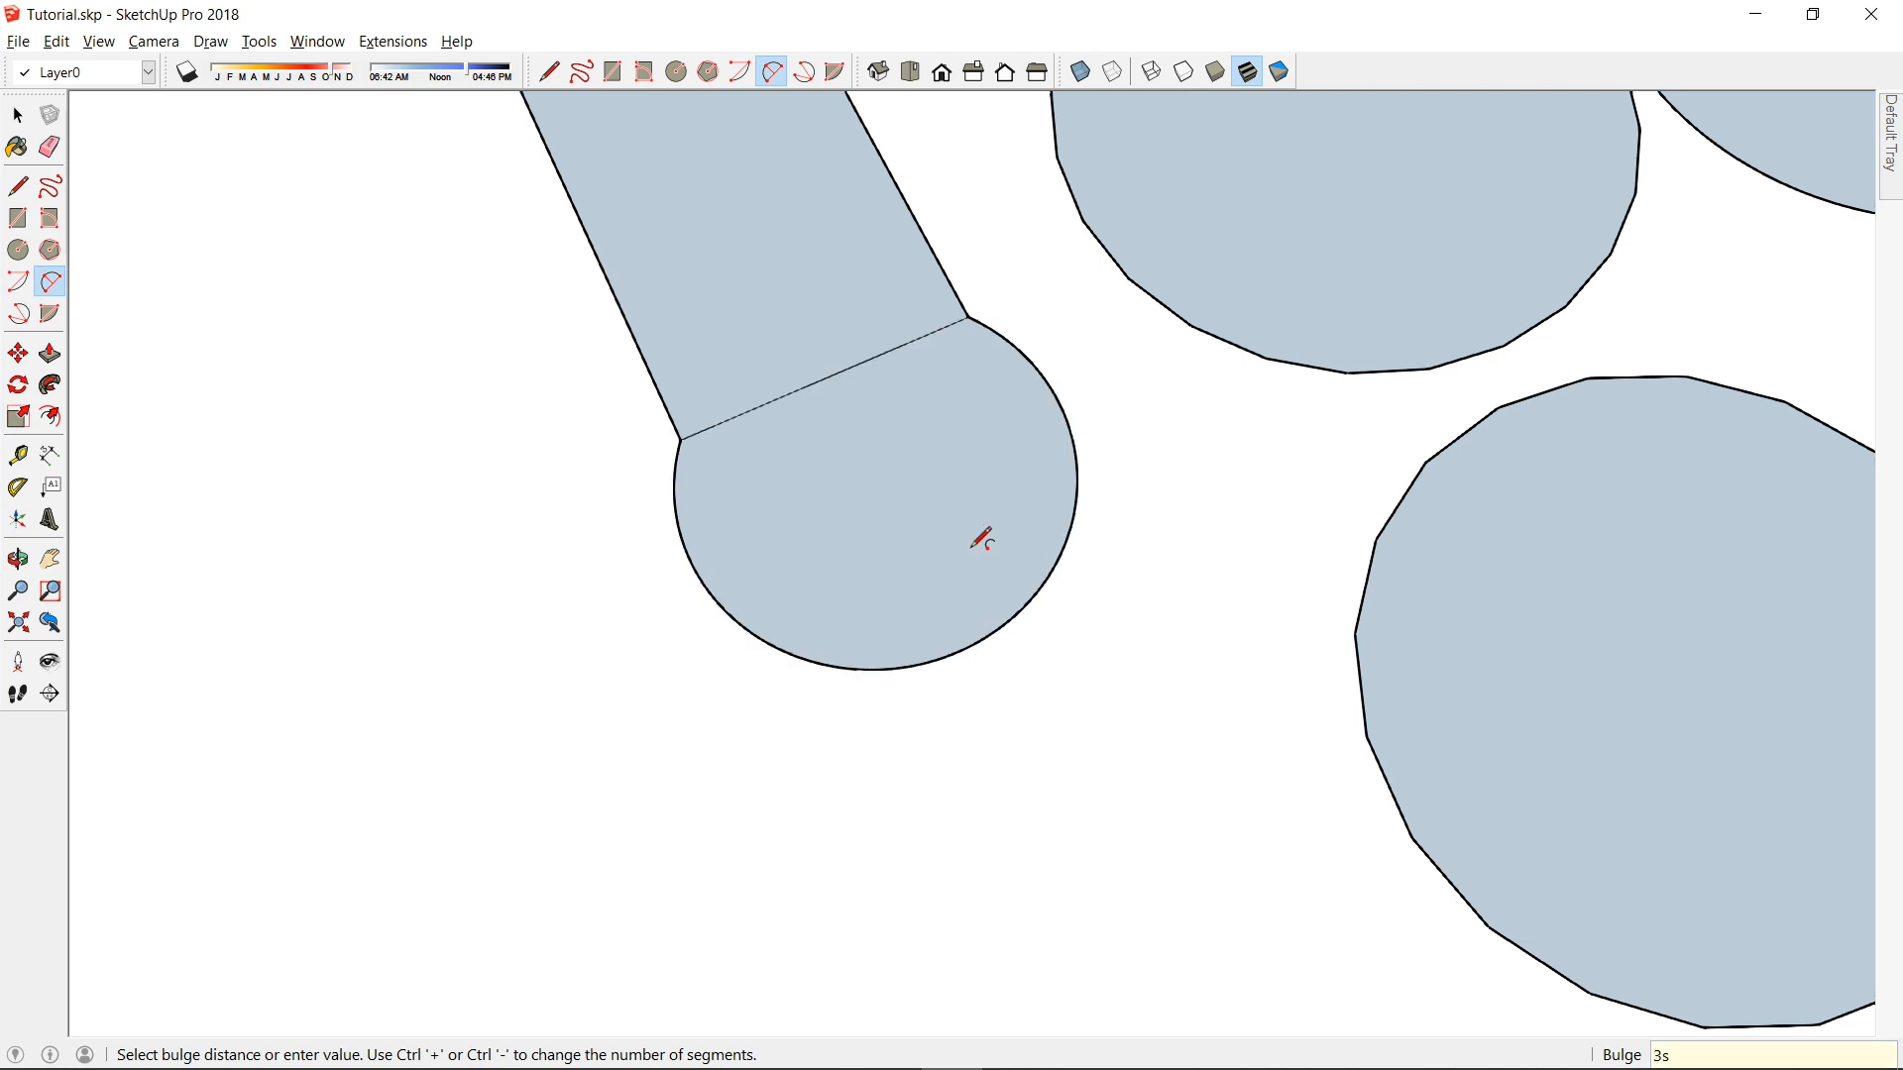
Set the arc to 3 segments, raise the count stepwise to 8, set it to 200 and finish with a shallower bulge.
type("3s")
key("Return")
key("ctrl+plus")
key("ctrl+plus")
key("ctrl+plus")
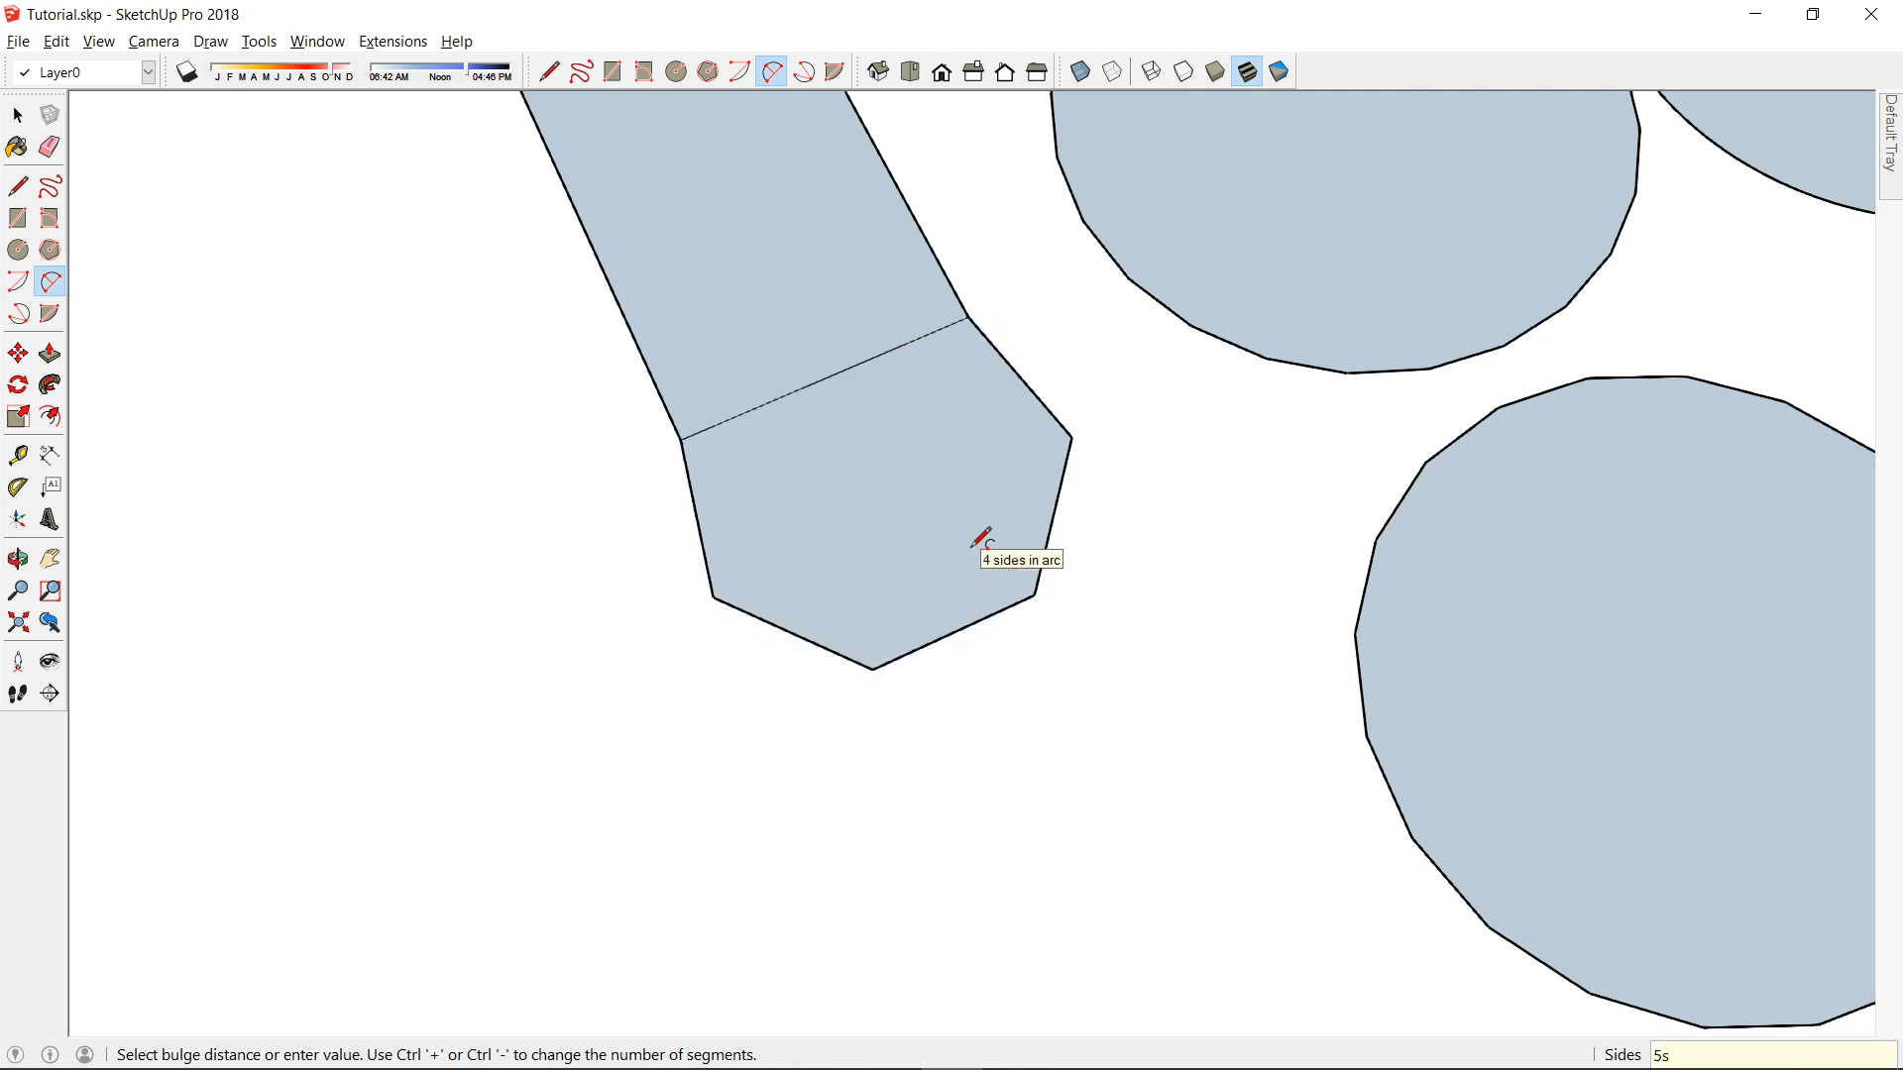
key("ctrl+plus")
key("ctrl+plus")
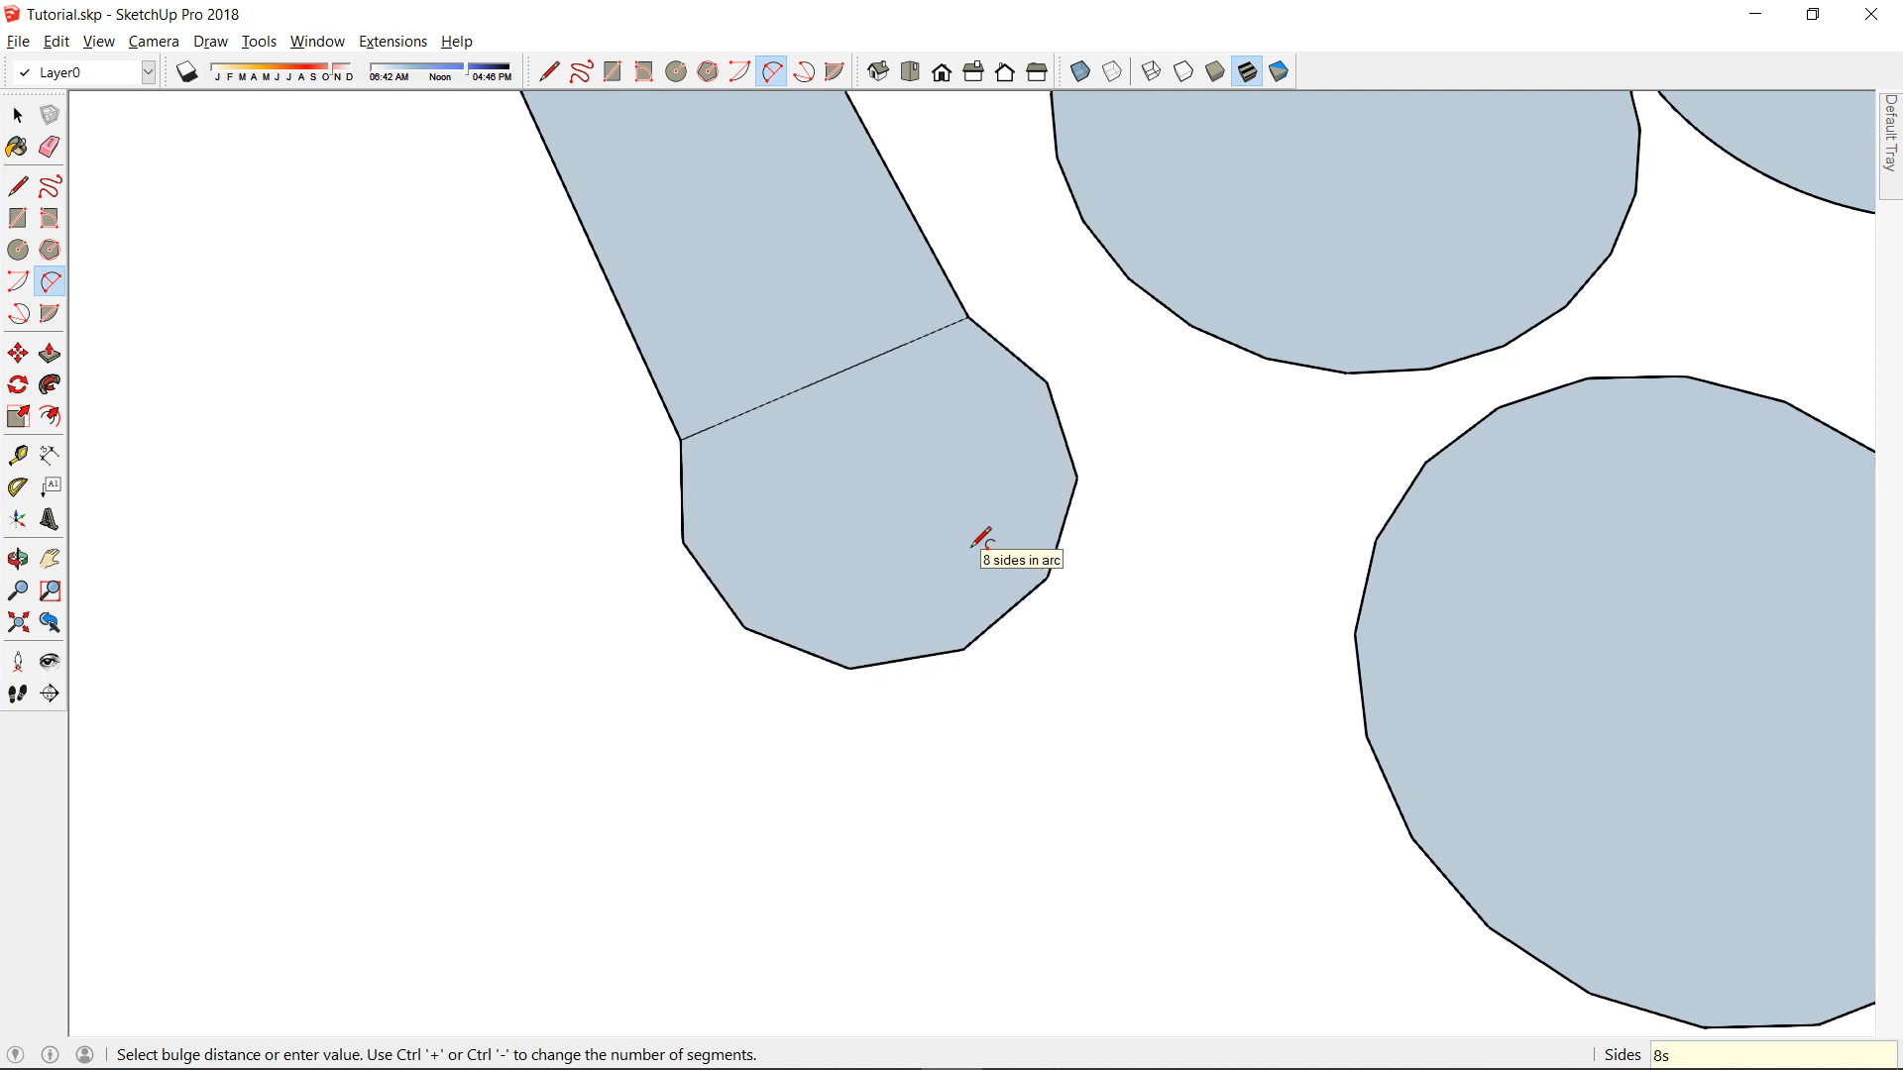
type("200")
key("Return")
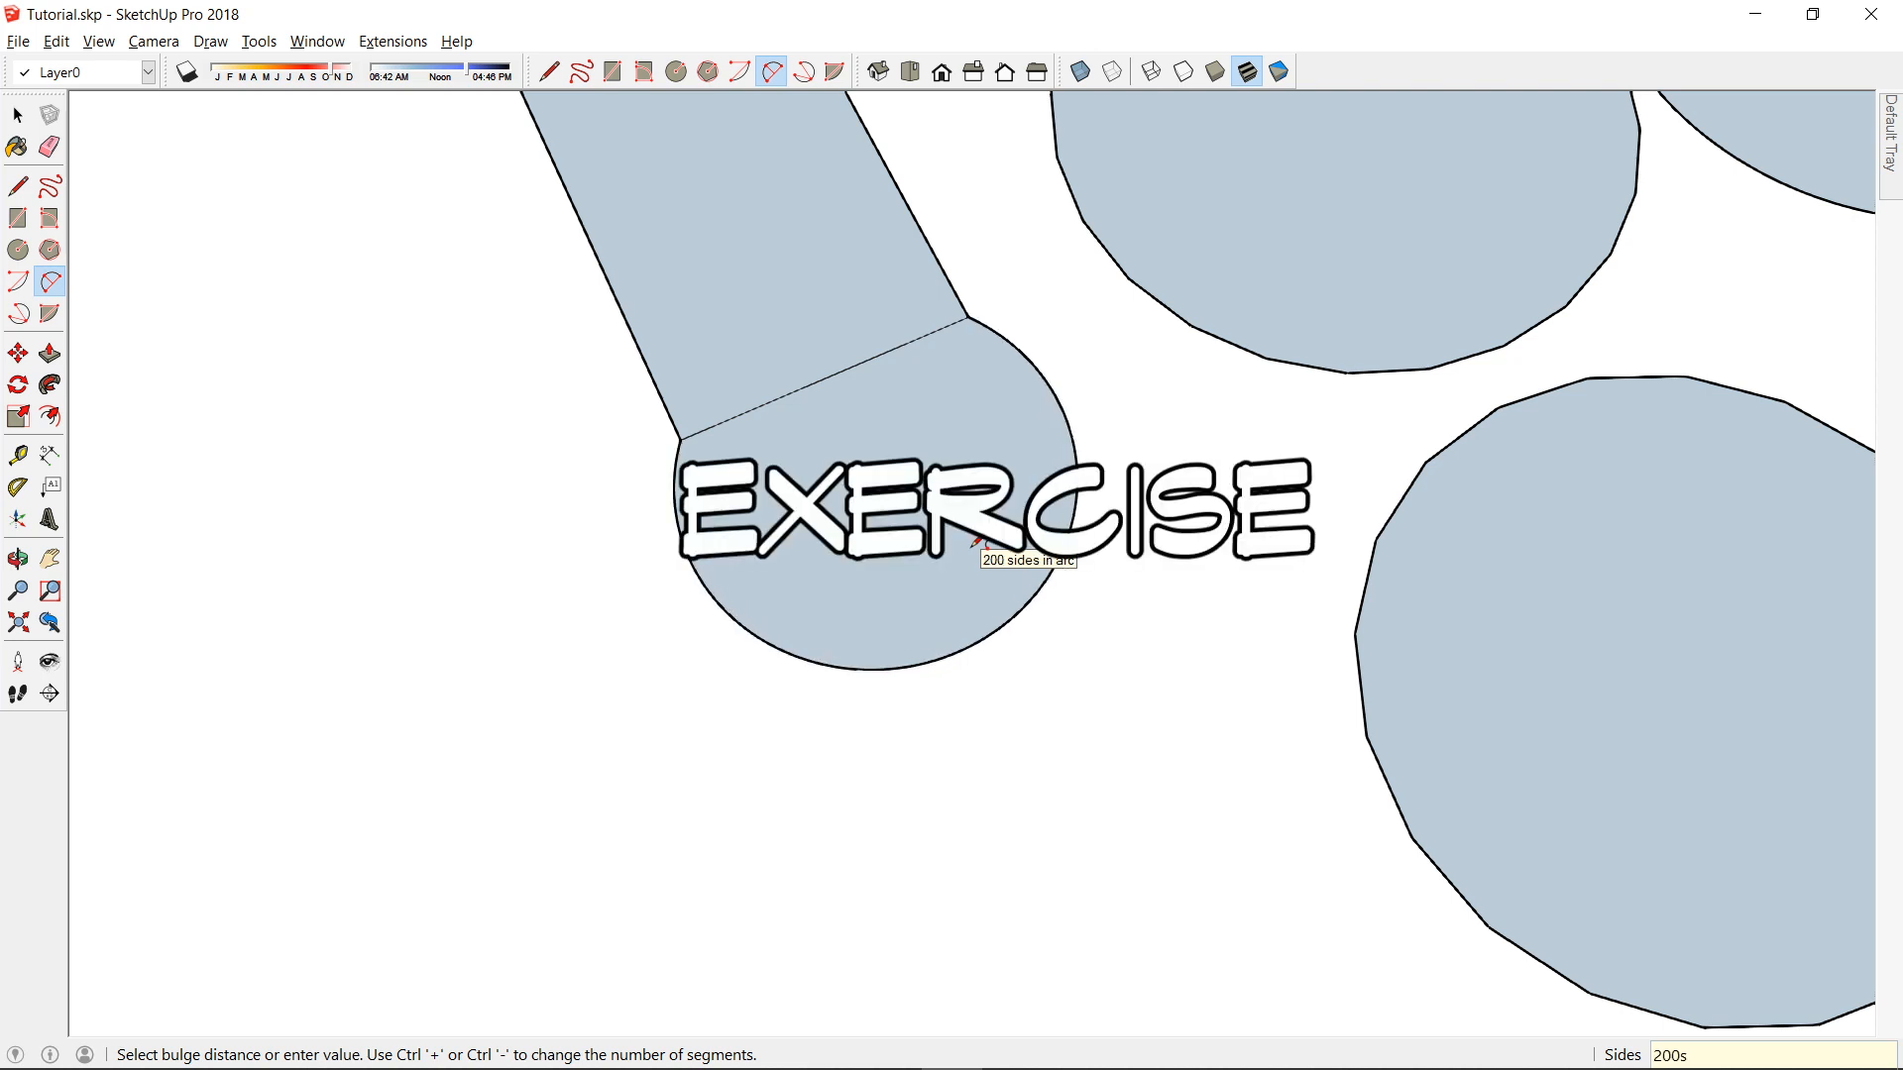
left_click(977, 540)
key("space")
Practise zooming, panning and orbiting around the circles and the rounded rectangle until the origin and axes are in view.
scroll(896, 657, "down", 3)
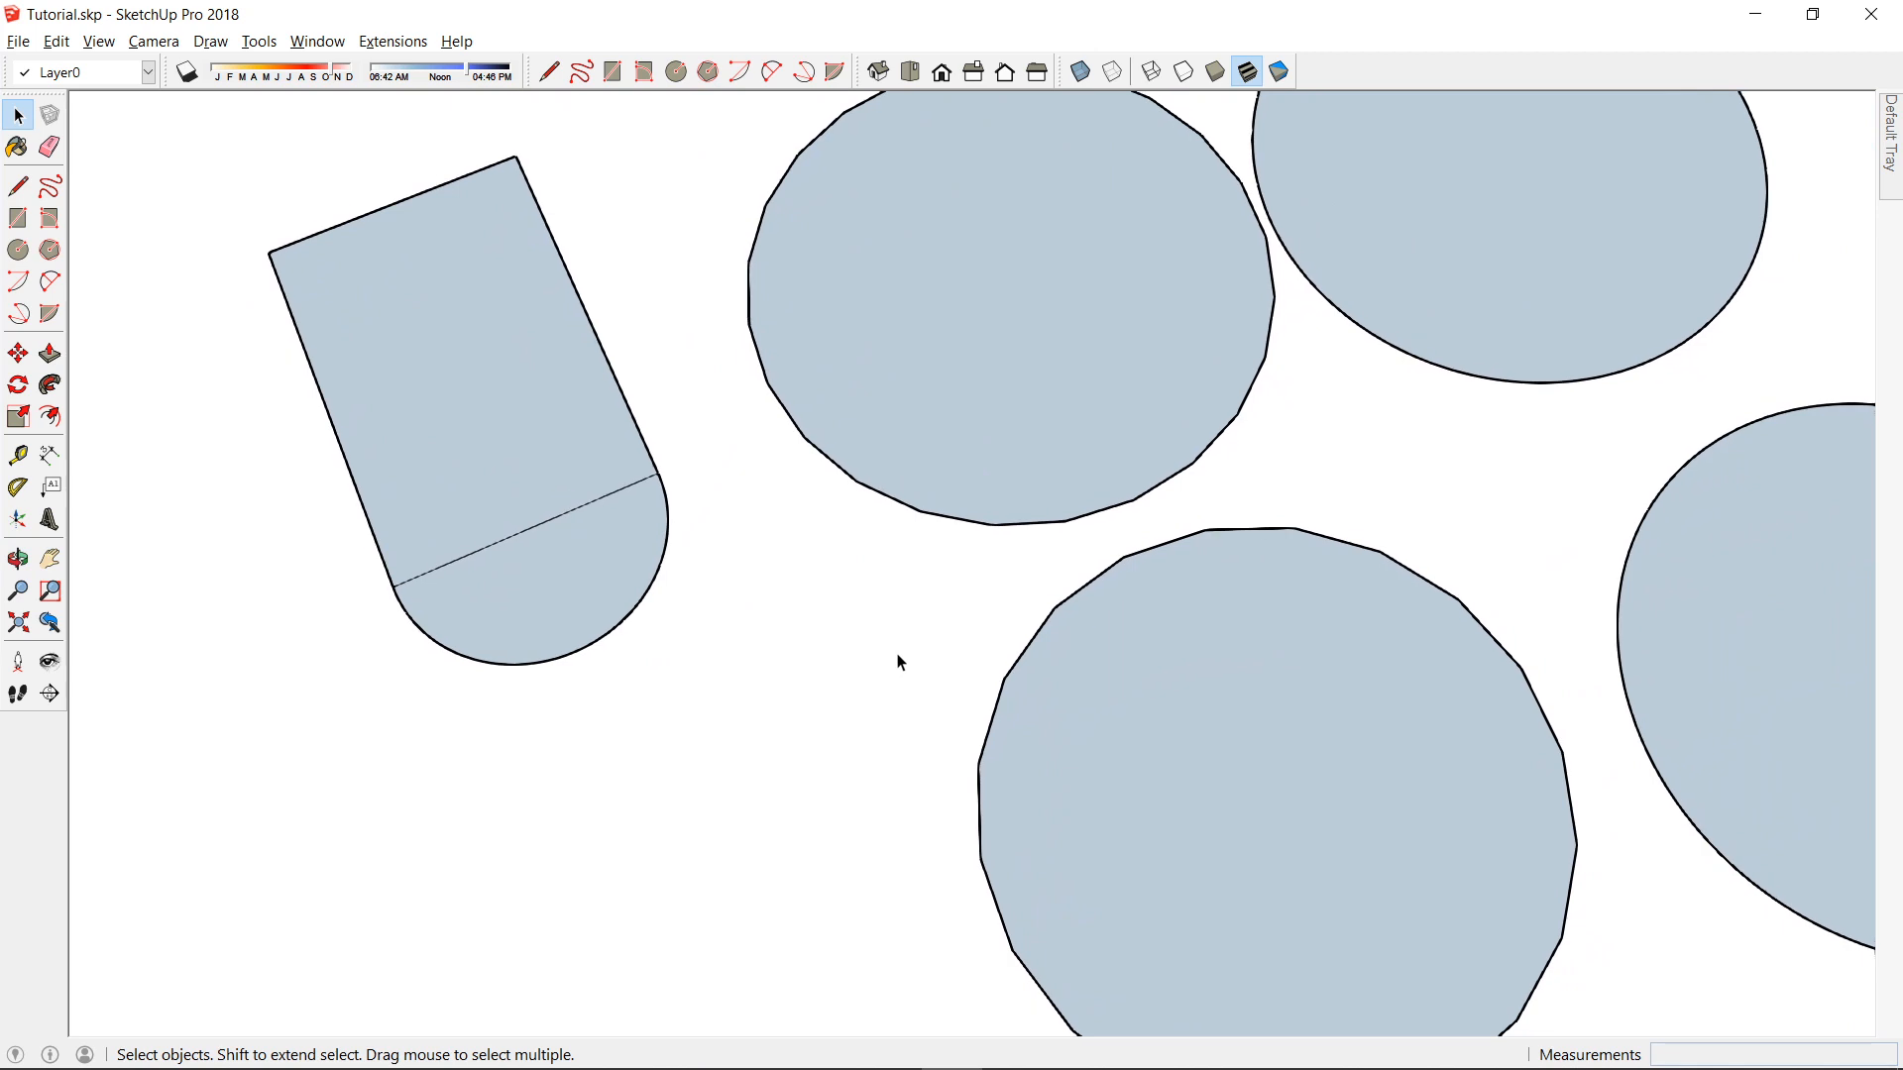
scroll(896, 682, "down", 3)
scroll(883, 561, "down", 3, "shift")
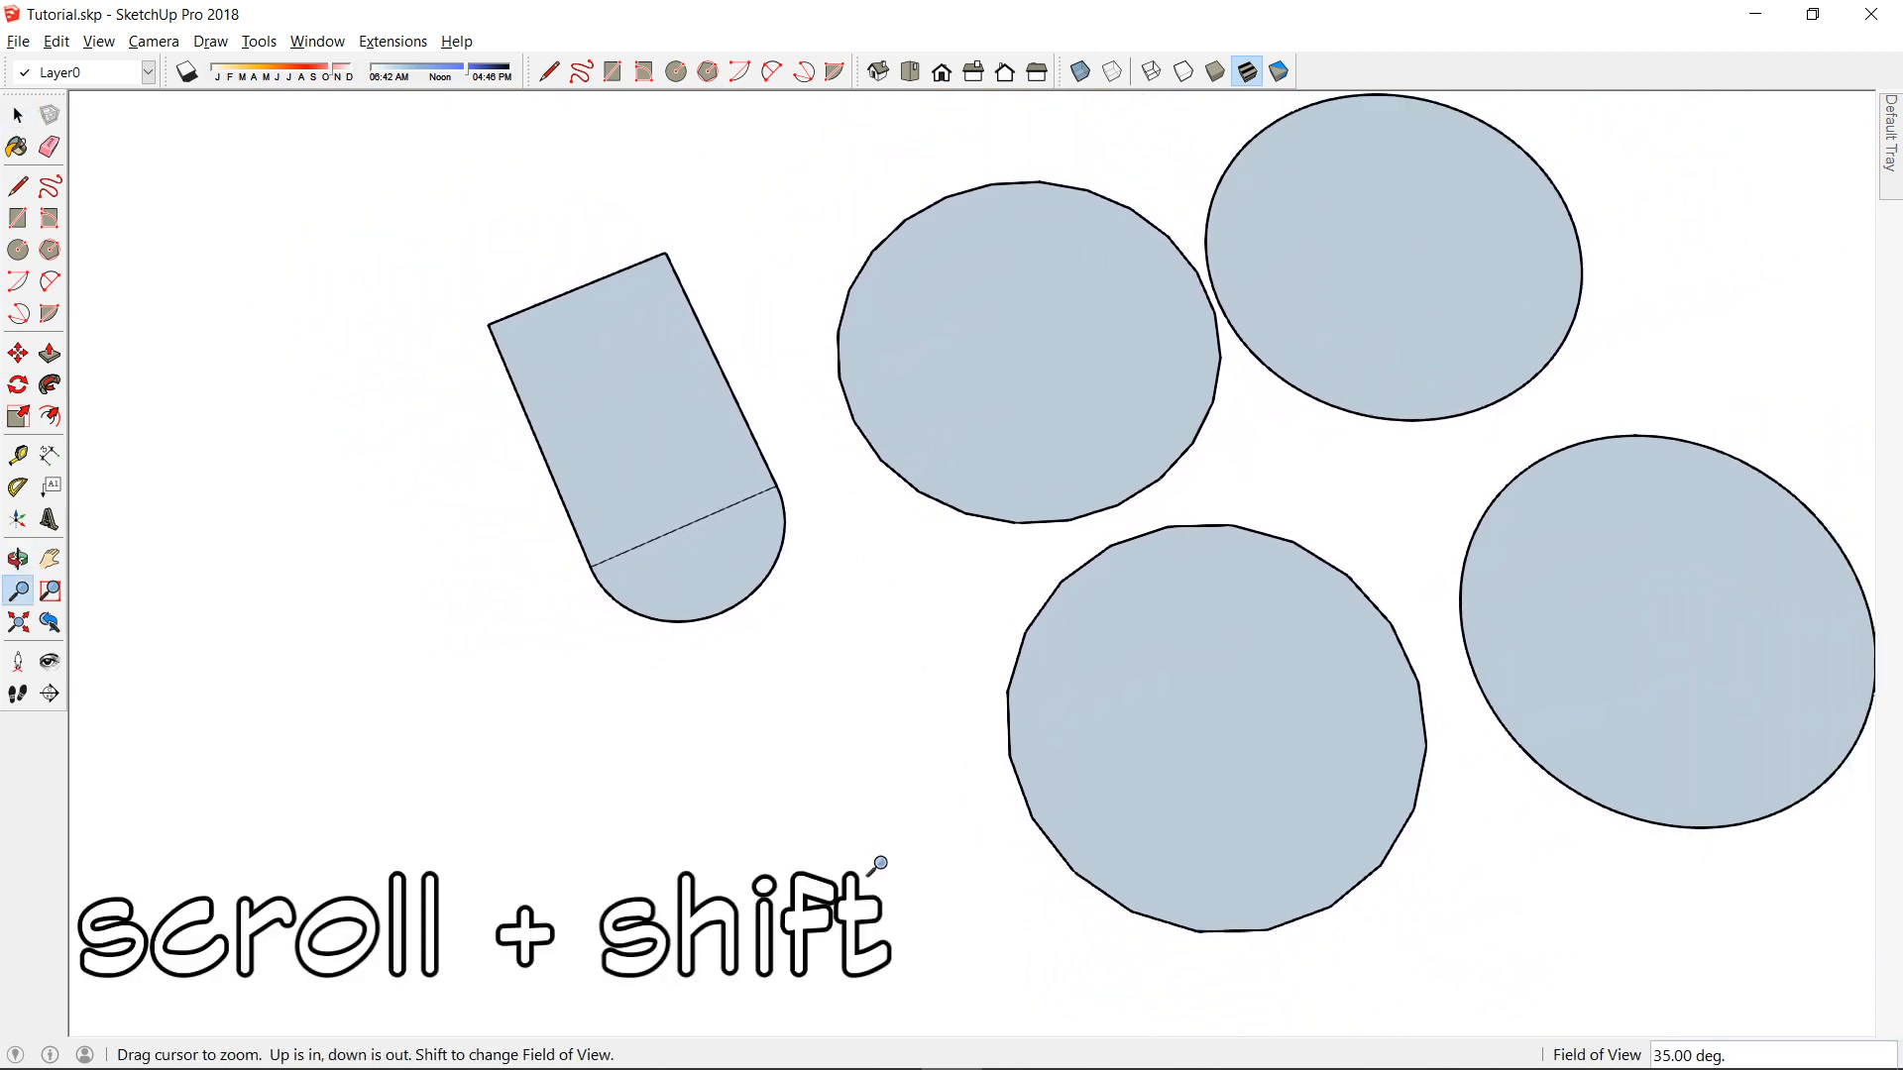
scroll(892, 694, "down", 4)
middle_click_drag(1187, 642, 1090, 538, "shift")
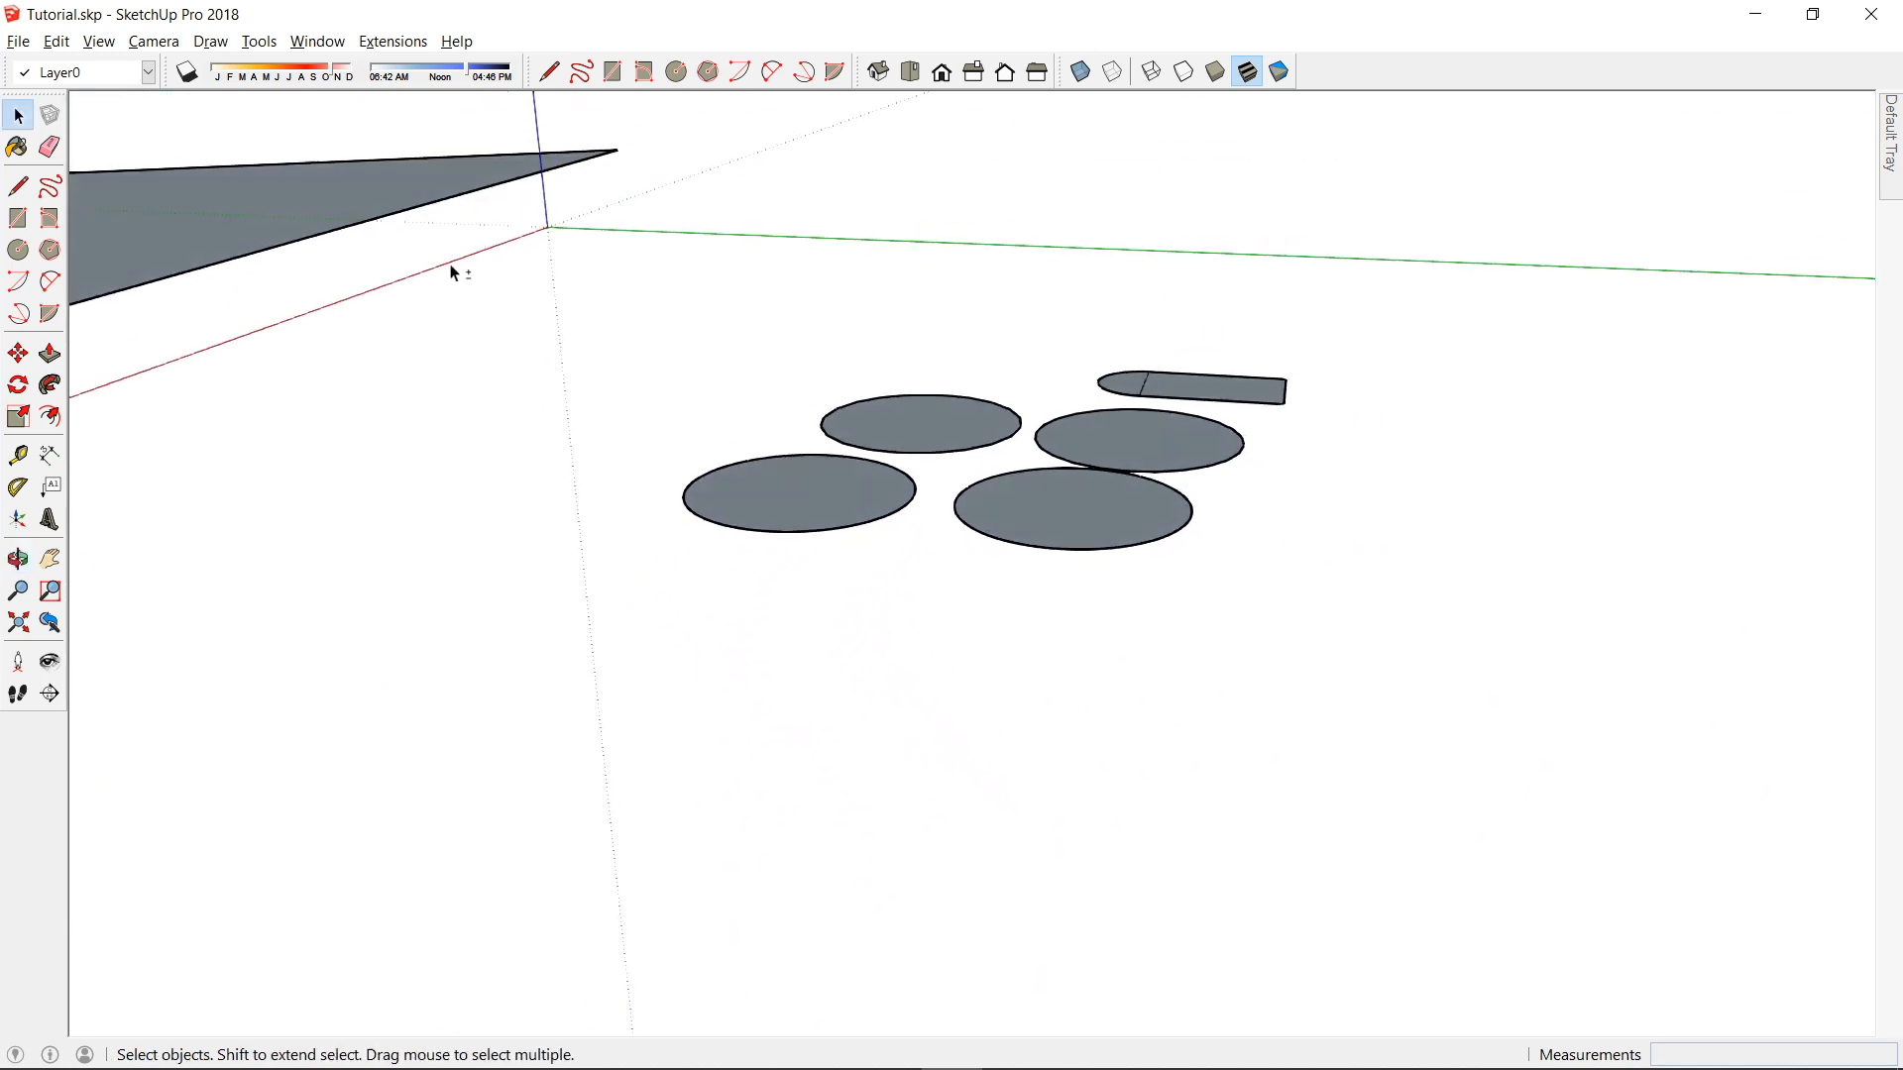
middle_click_drag(454, 272, 386, 488)
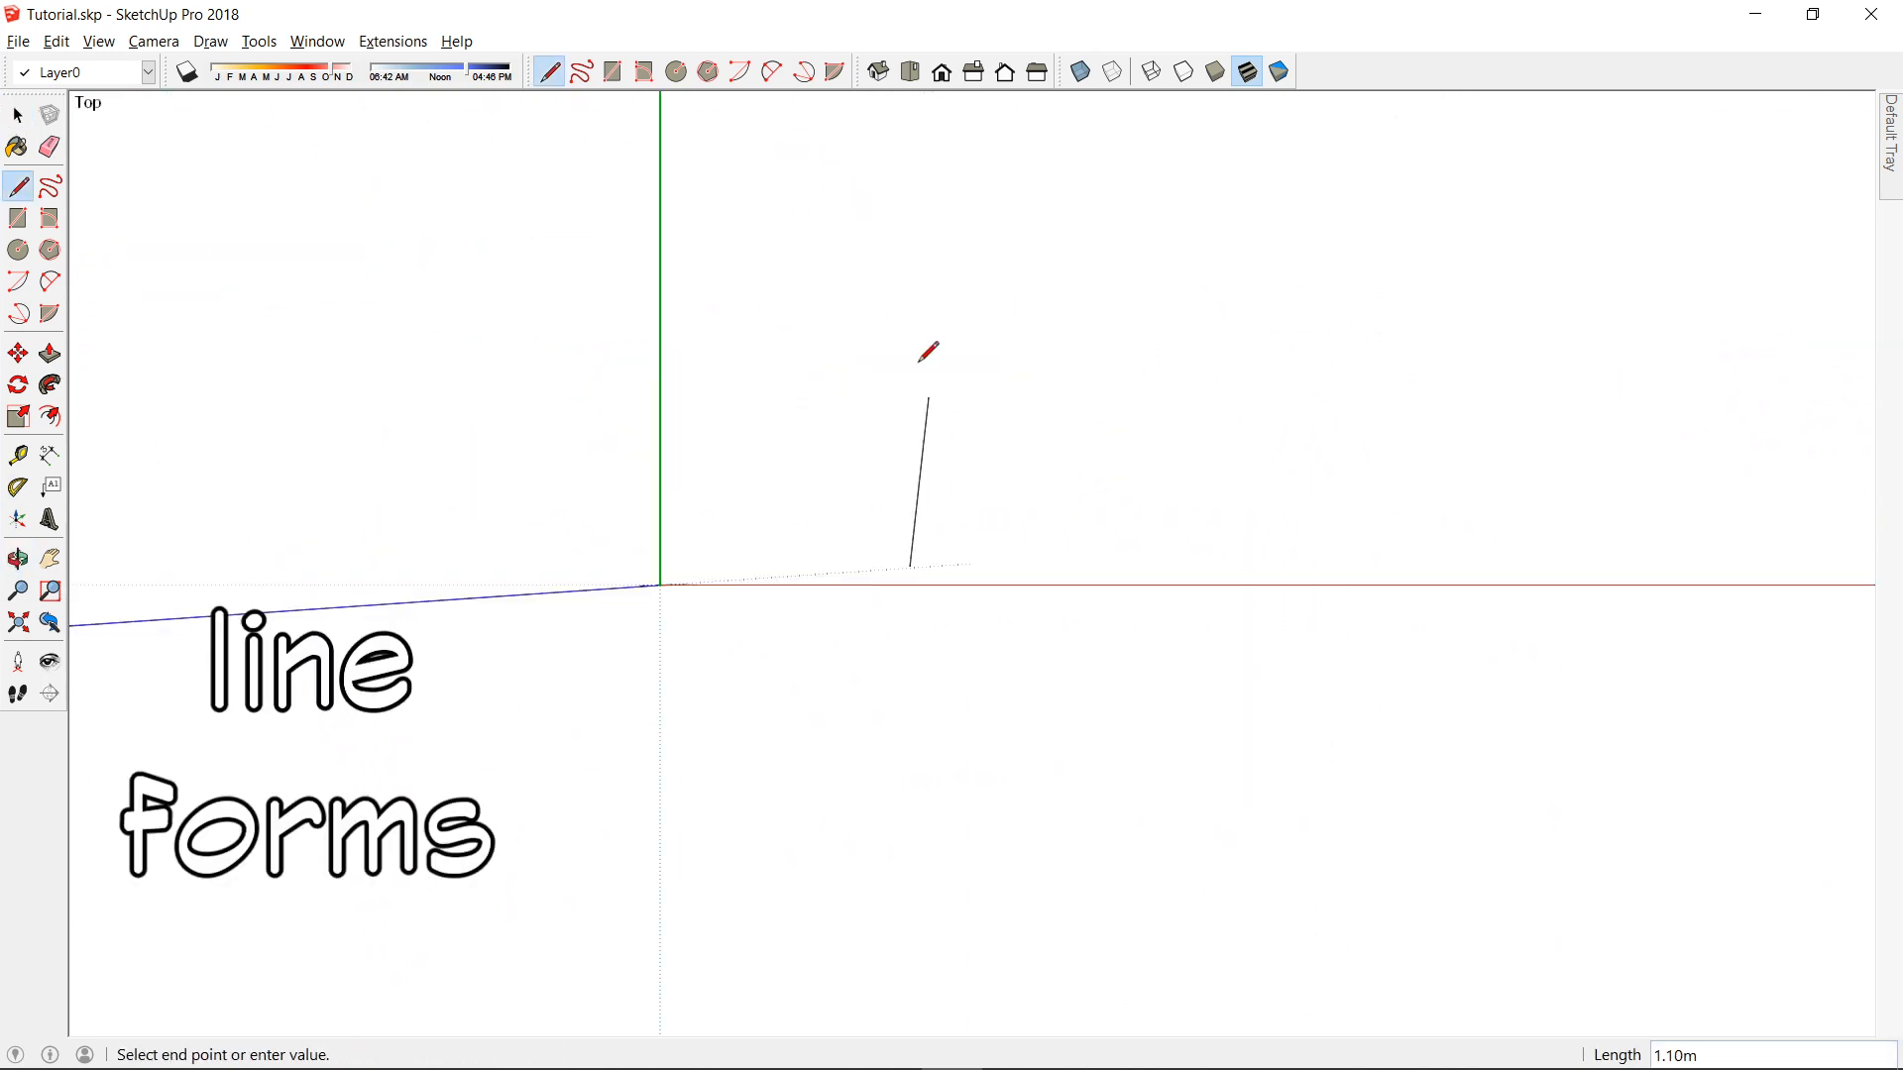
Draw a closed five-sided face with the Line tool beside the origin in top view.
left_click(910, 327)
left_click(1200, 327)
left_click(1256, 665)
left_click(1024, 726)
left_click(909, 567)
key("space")
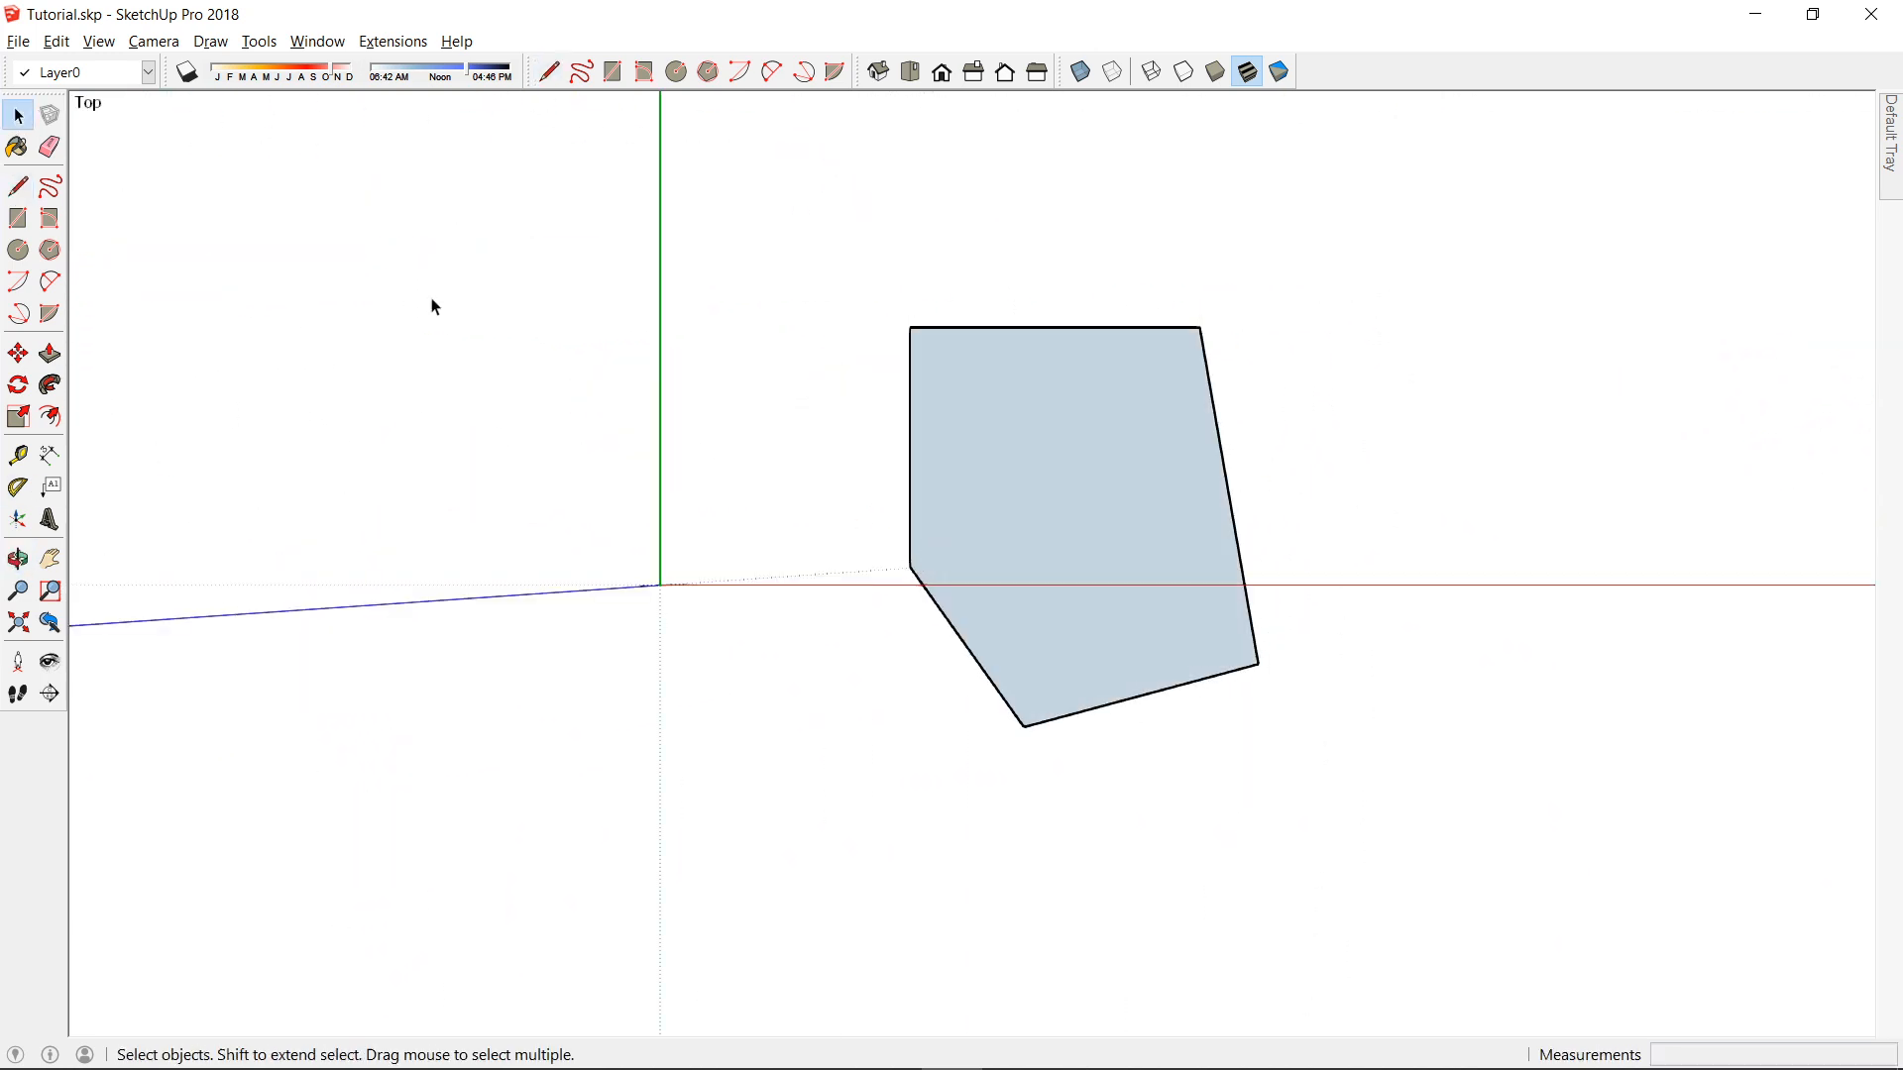
Draw four freehand curves running across and beyond the five-sided face.
left_click(48, 195)
scroll(1020, 392, "up", 2)
left_click_drag(1145, 450, 1513, 485)
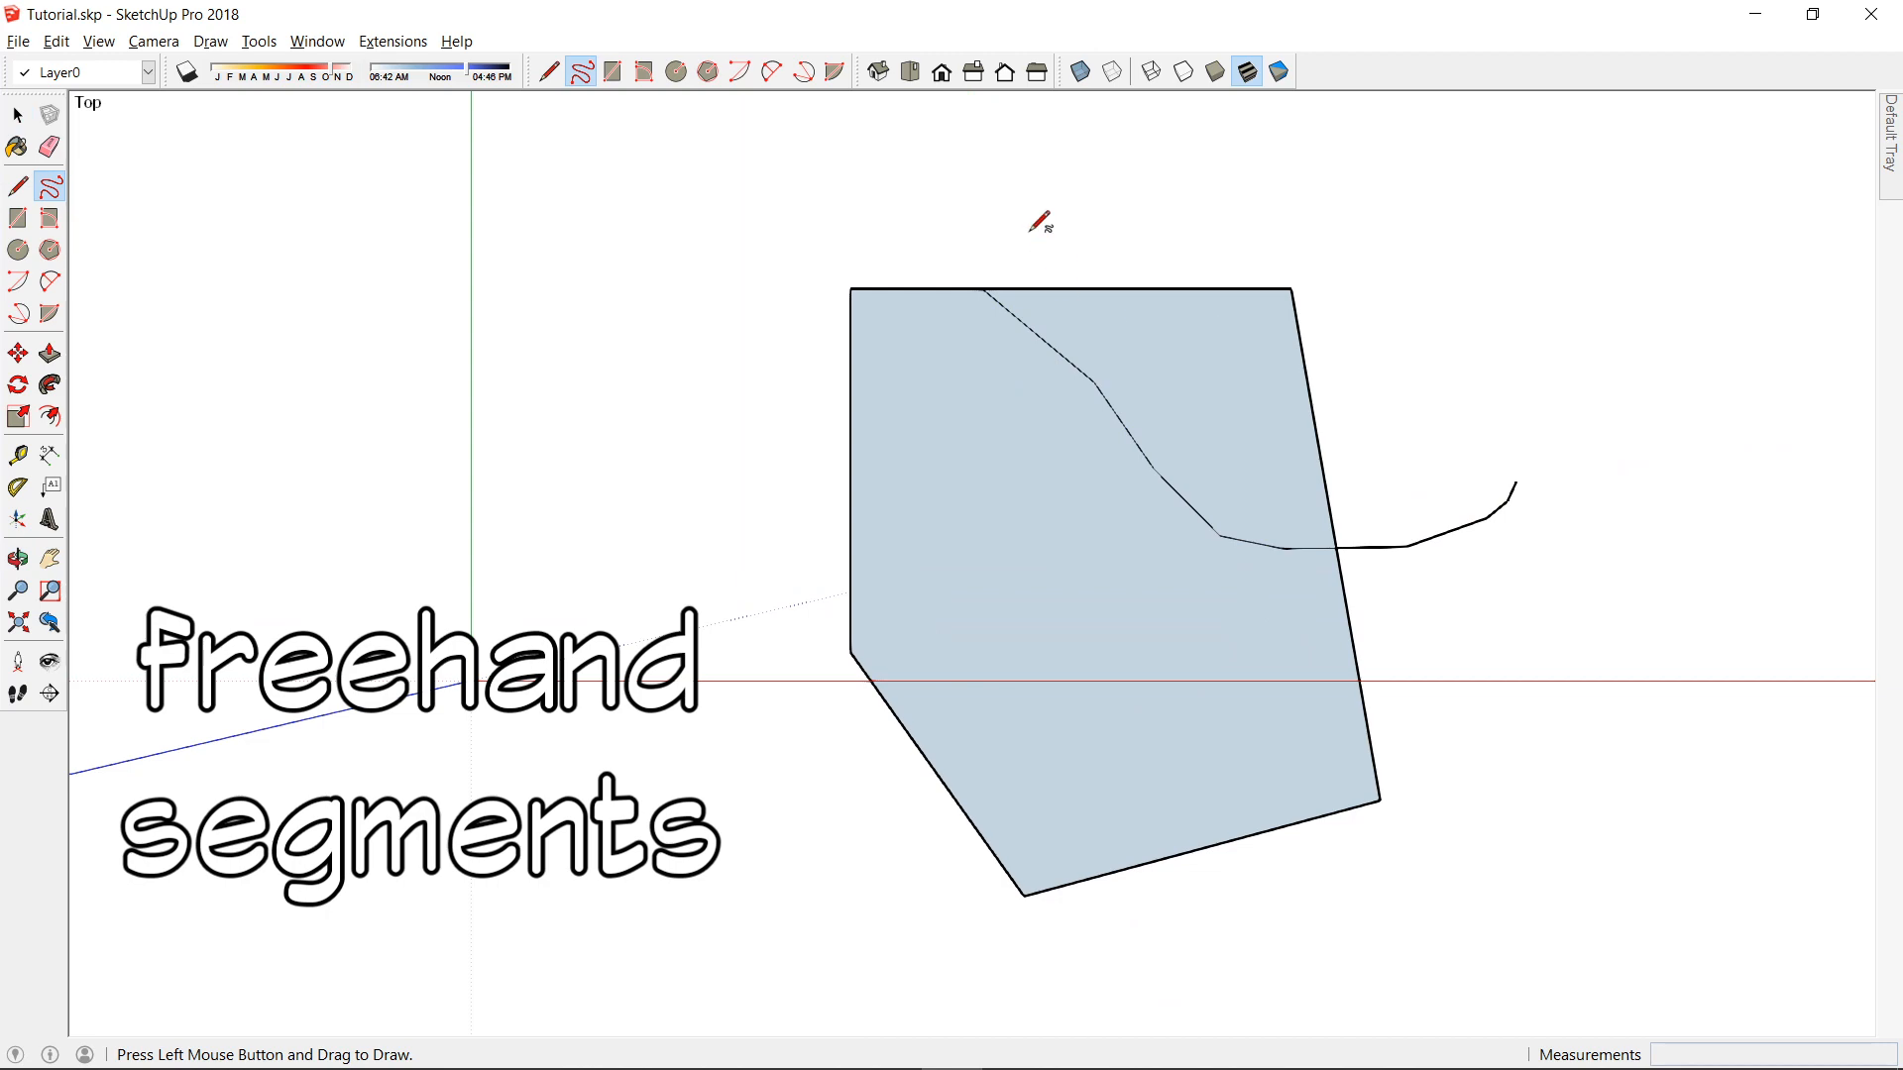
left_click_drag(1057, 239, 1560, 459)
left_click_drag(1463, 417, 1563, 378)
left_click_drag(862, 247, 1655, 667)
Draw a rectangle on the ground between the origin and the five-sided face.
scroll(674, 565, "down", 2)
middle_click_drag(674, 565, 863, 424, "shift")
key("r")
left_click(954, 340)
left_click(791, 606)
key("space")
Draw two narrow rectangles that overlap each other at the origin, one of them also crossing the first rectangle.
middle_click_drag(760, 585, 842, 540)
key("r")
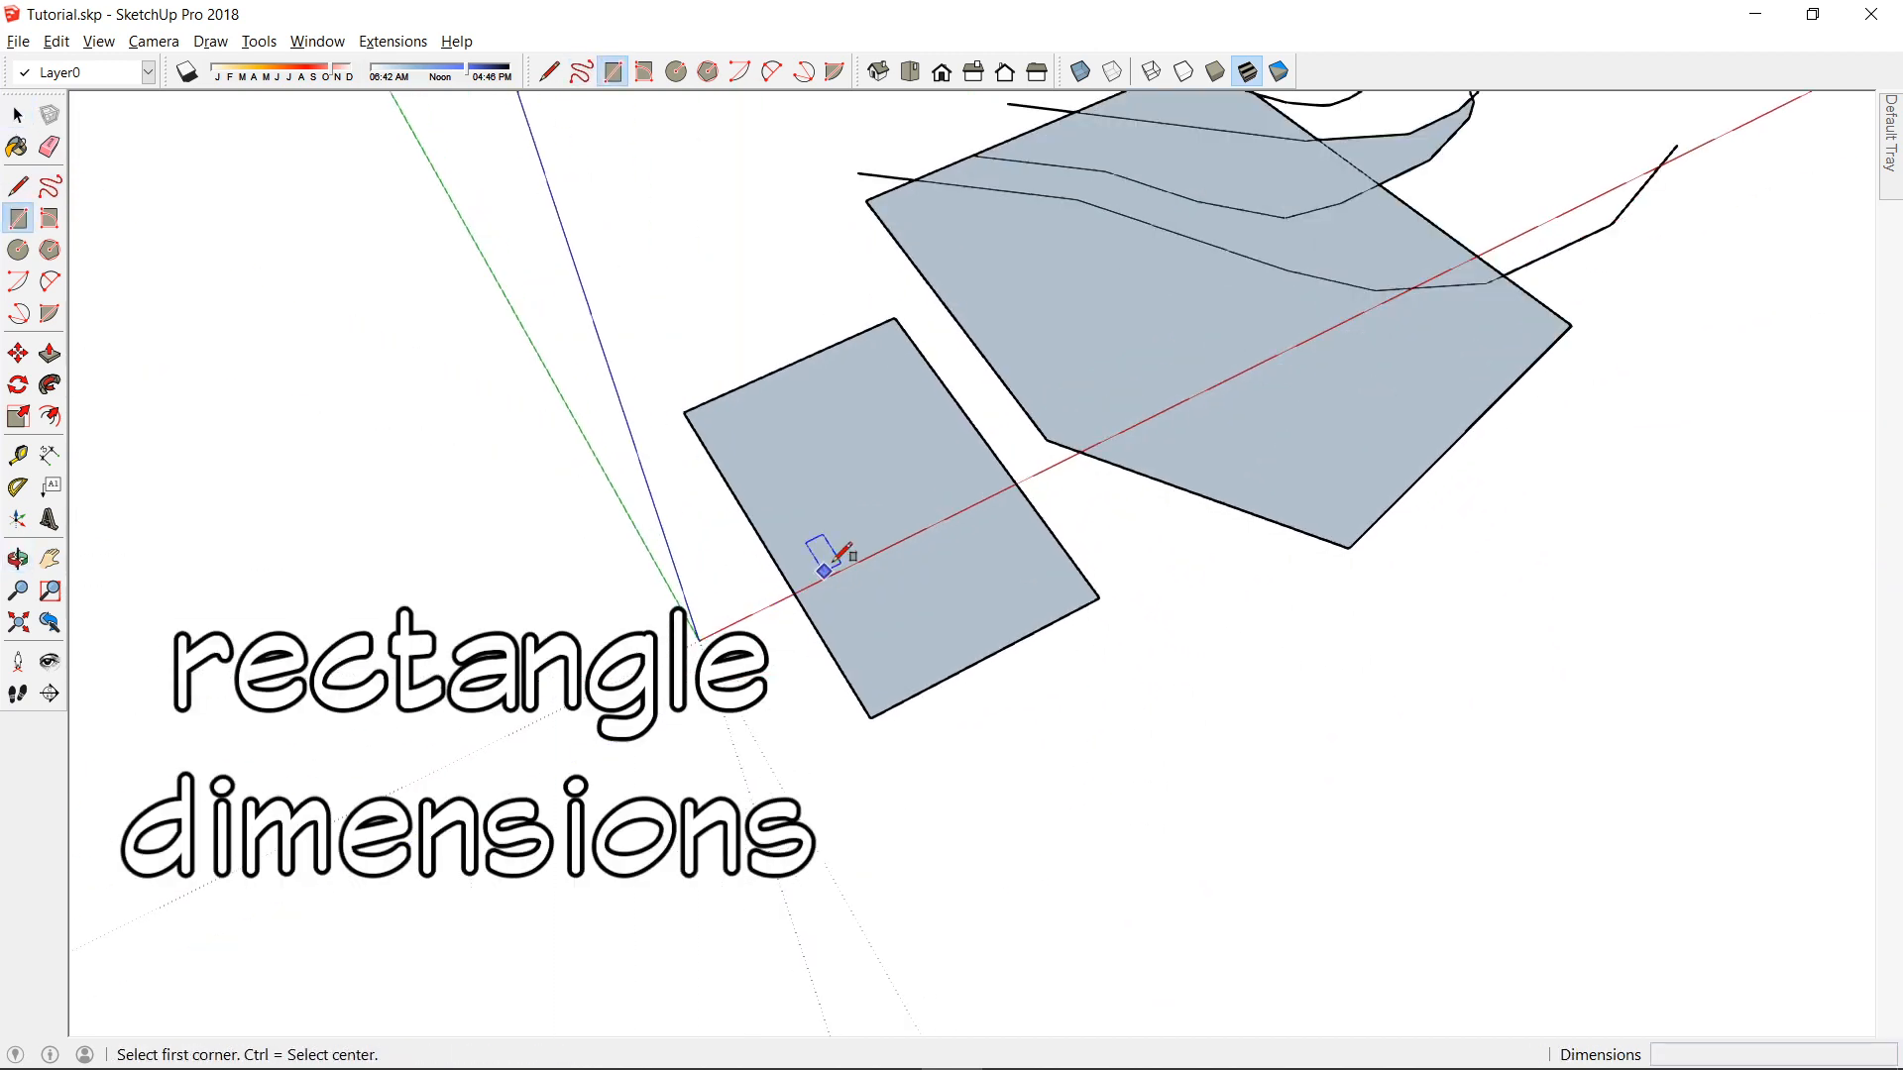
left_click(838, 557)
left_click(634, 778)
left_click(793, 594)
left_click(487, 431)
key("space")
Draw a large circle in front of the rectangles, a small circle inside it and a medium one overlapping its edge.
scroll(783, 496, "down", 2)
middle_click_drag(955, 578, 971, 500)
key("c")
left_click(1134, 647)
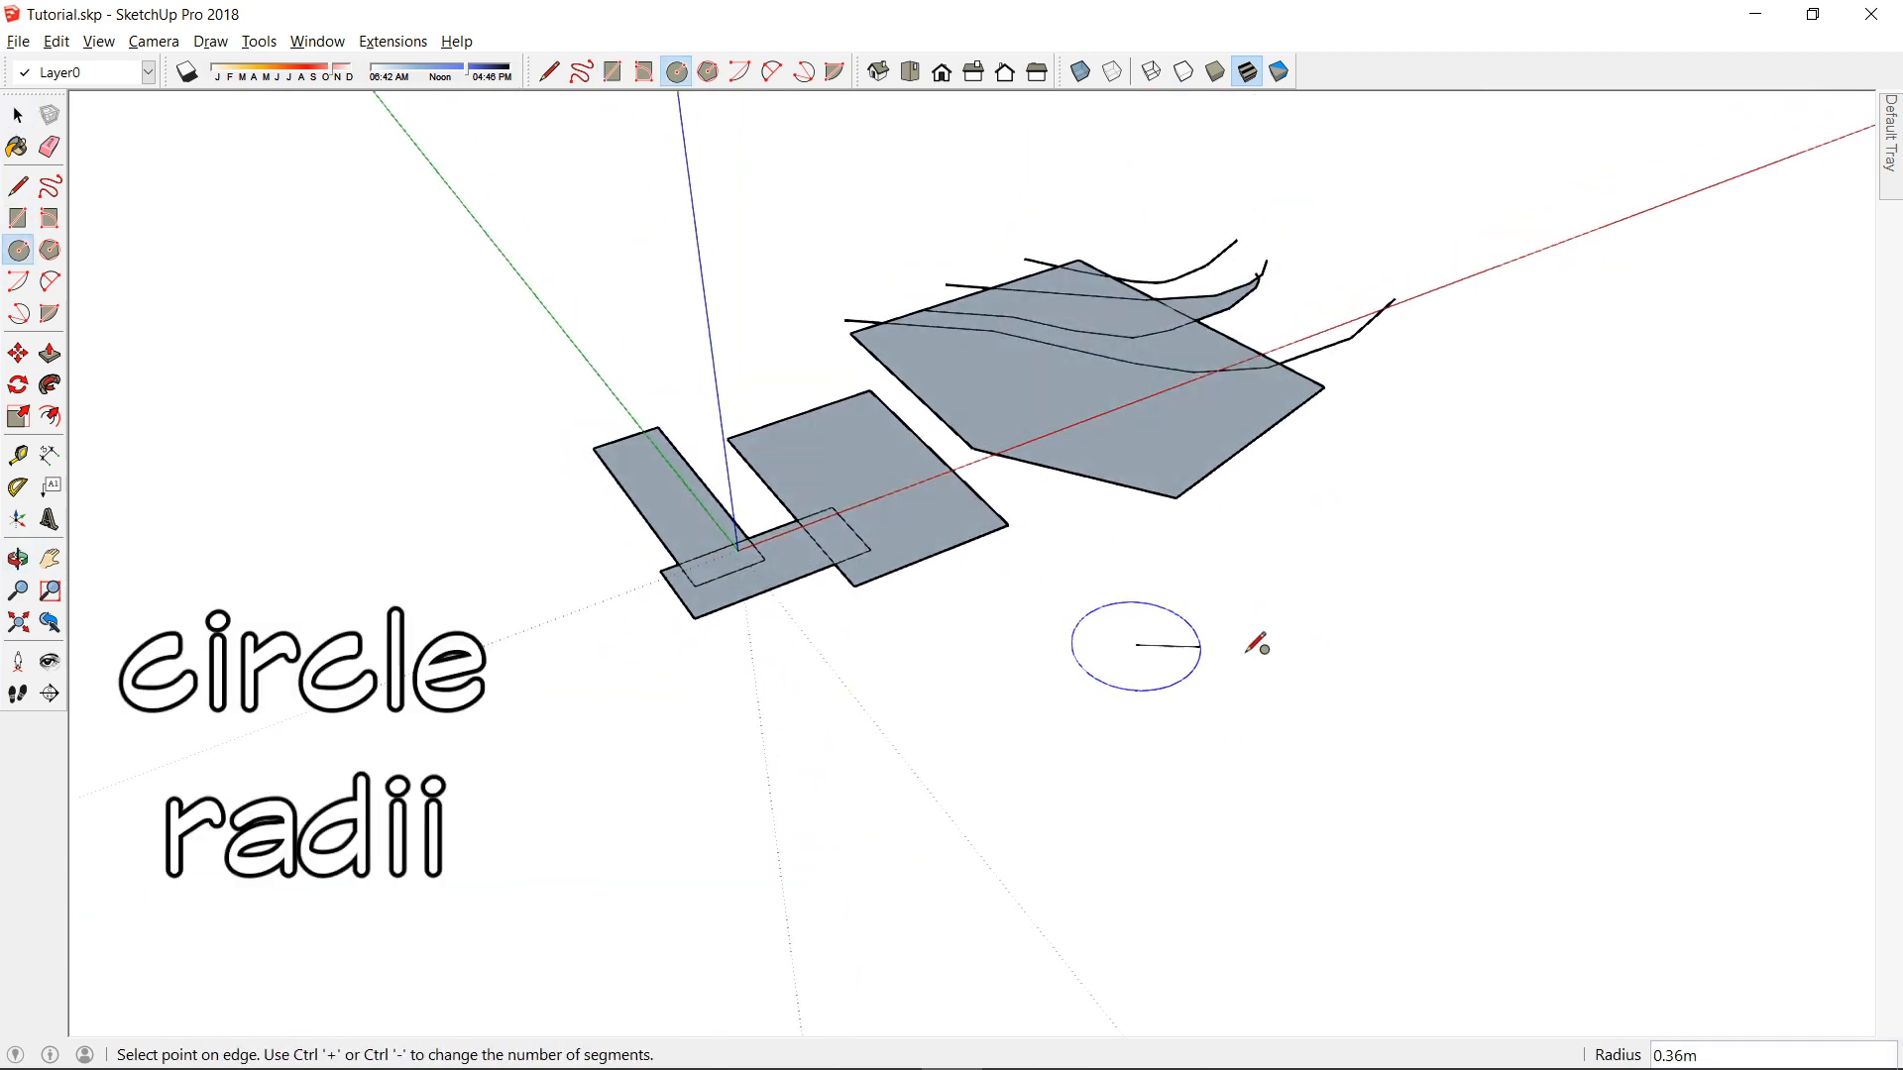
left_click(1433, 666)
key("space")
mouse_move(1318, 616)
middle_mouse_down()
mouse_move(968, 586)
mouse_move(1023, 514)
middle_mouse_up()
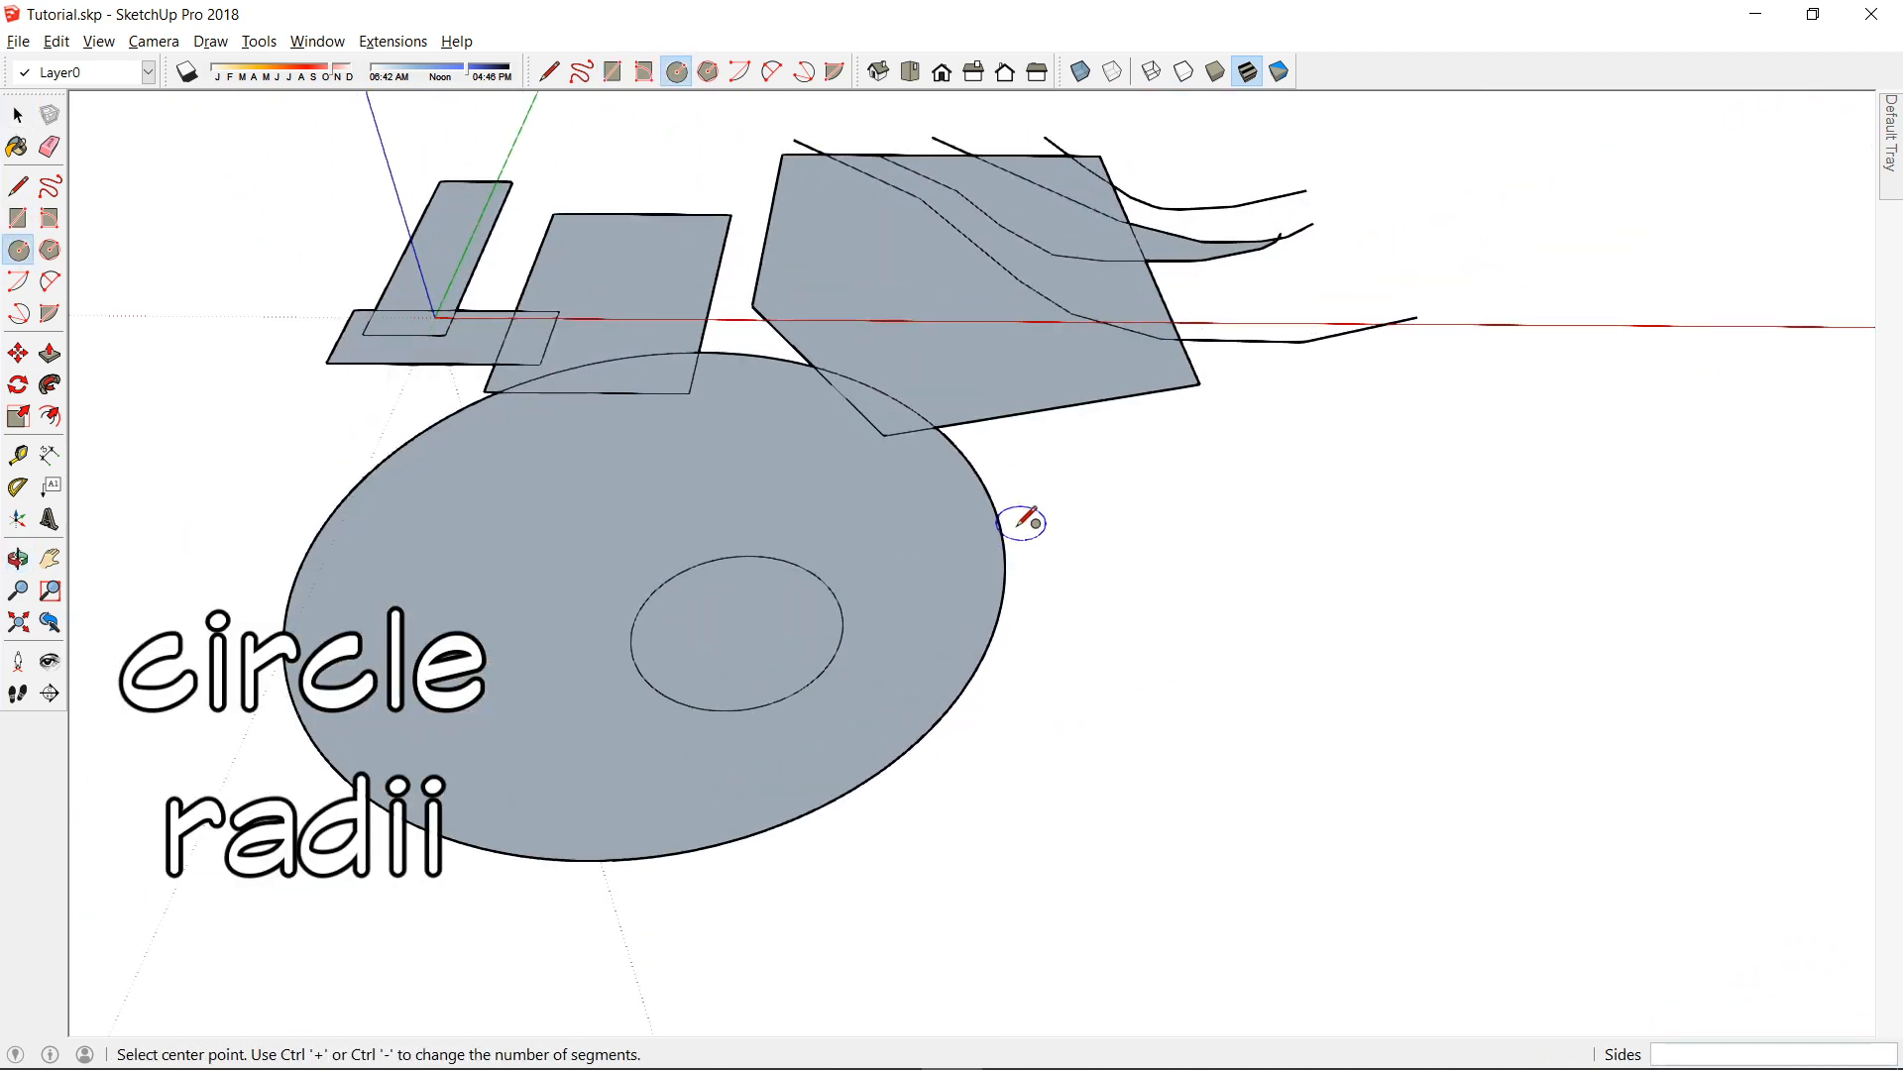
left_click(998, 560)
left_click(1160, 515)
Switch to top view and draw two arcs in the empty area beside the circles, the first nearly a semicircle.
mouse_move(1159, 514)
middle_mouse_down()
mouse_move(971, 459)
mouse_move(862, 455)
mouse_move(1146, 871)
middle_mouse_up()
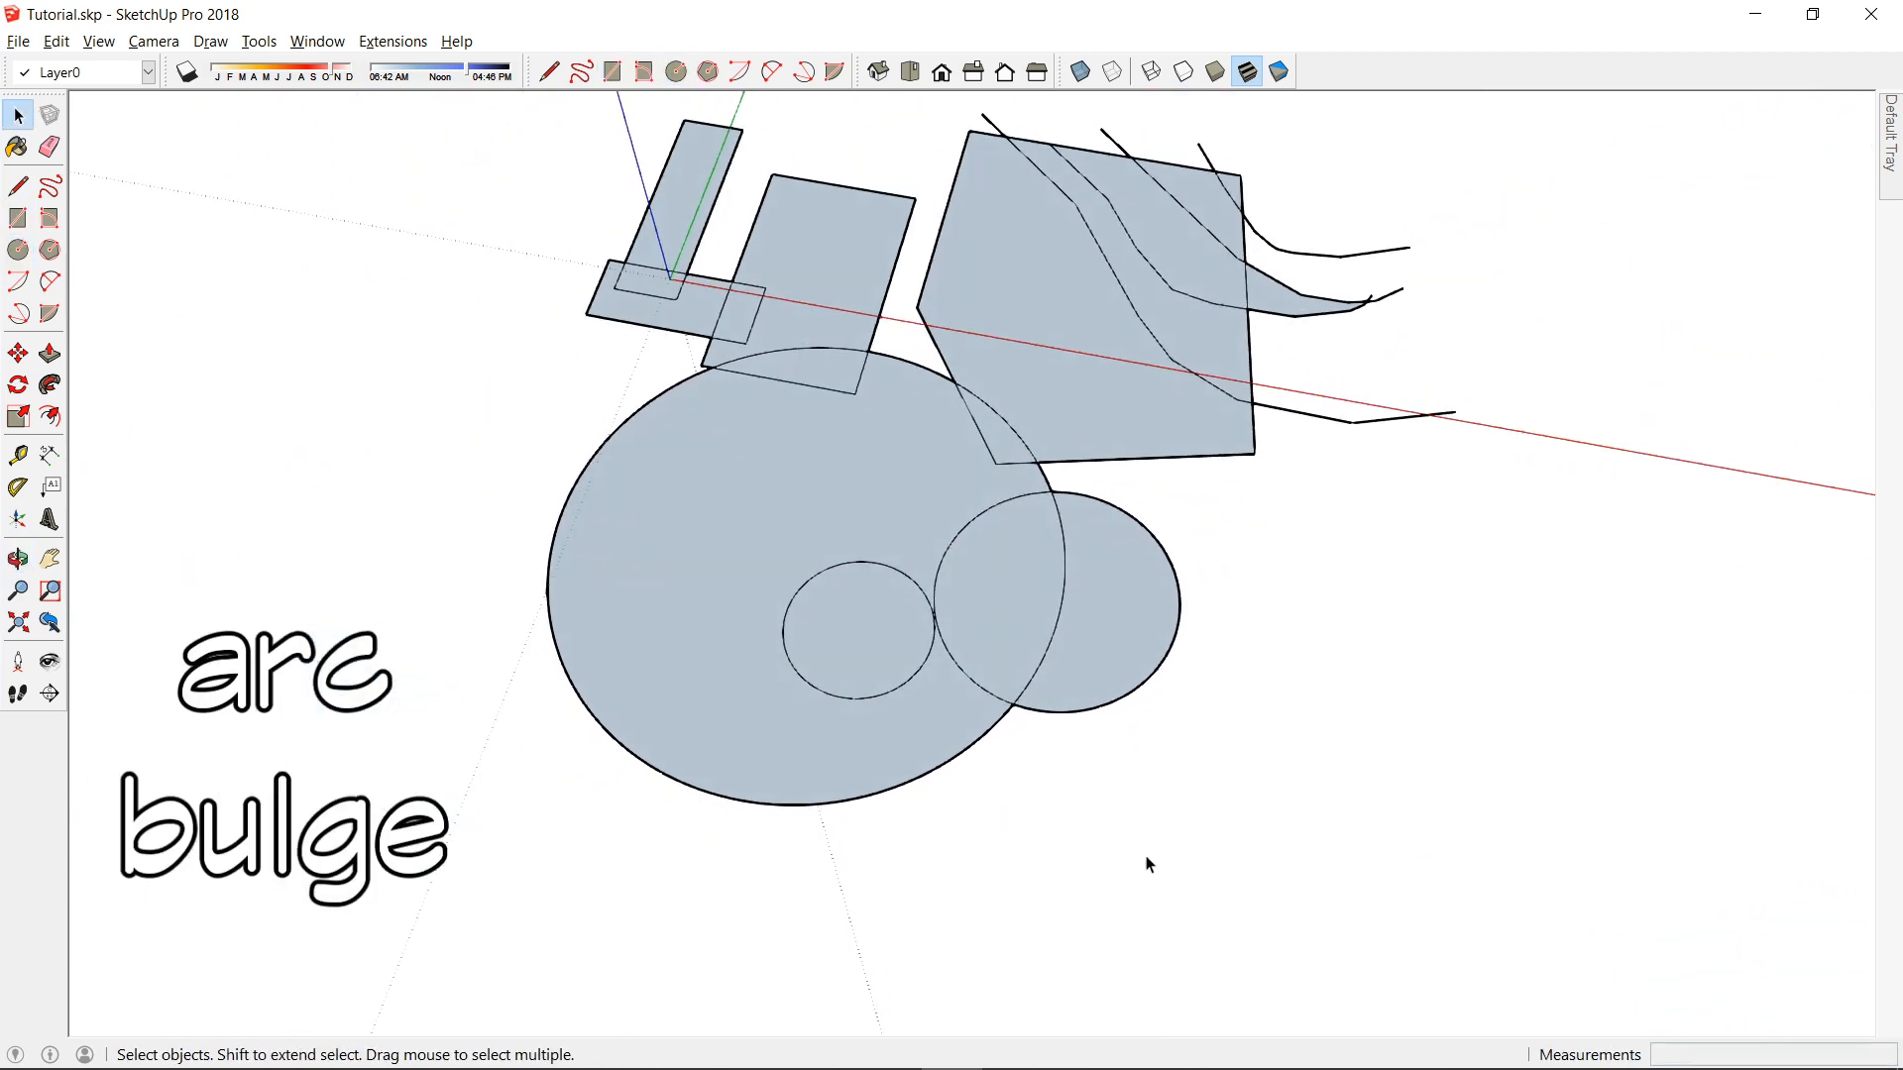
left_click(910, 72)
key("a")
left_click(1231, 634)
left_click(1471, 632)
left_click(1456, 528)
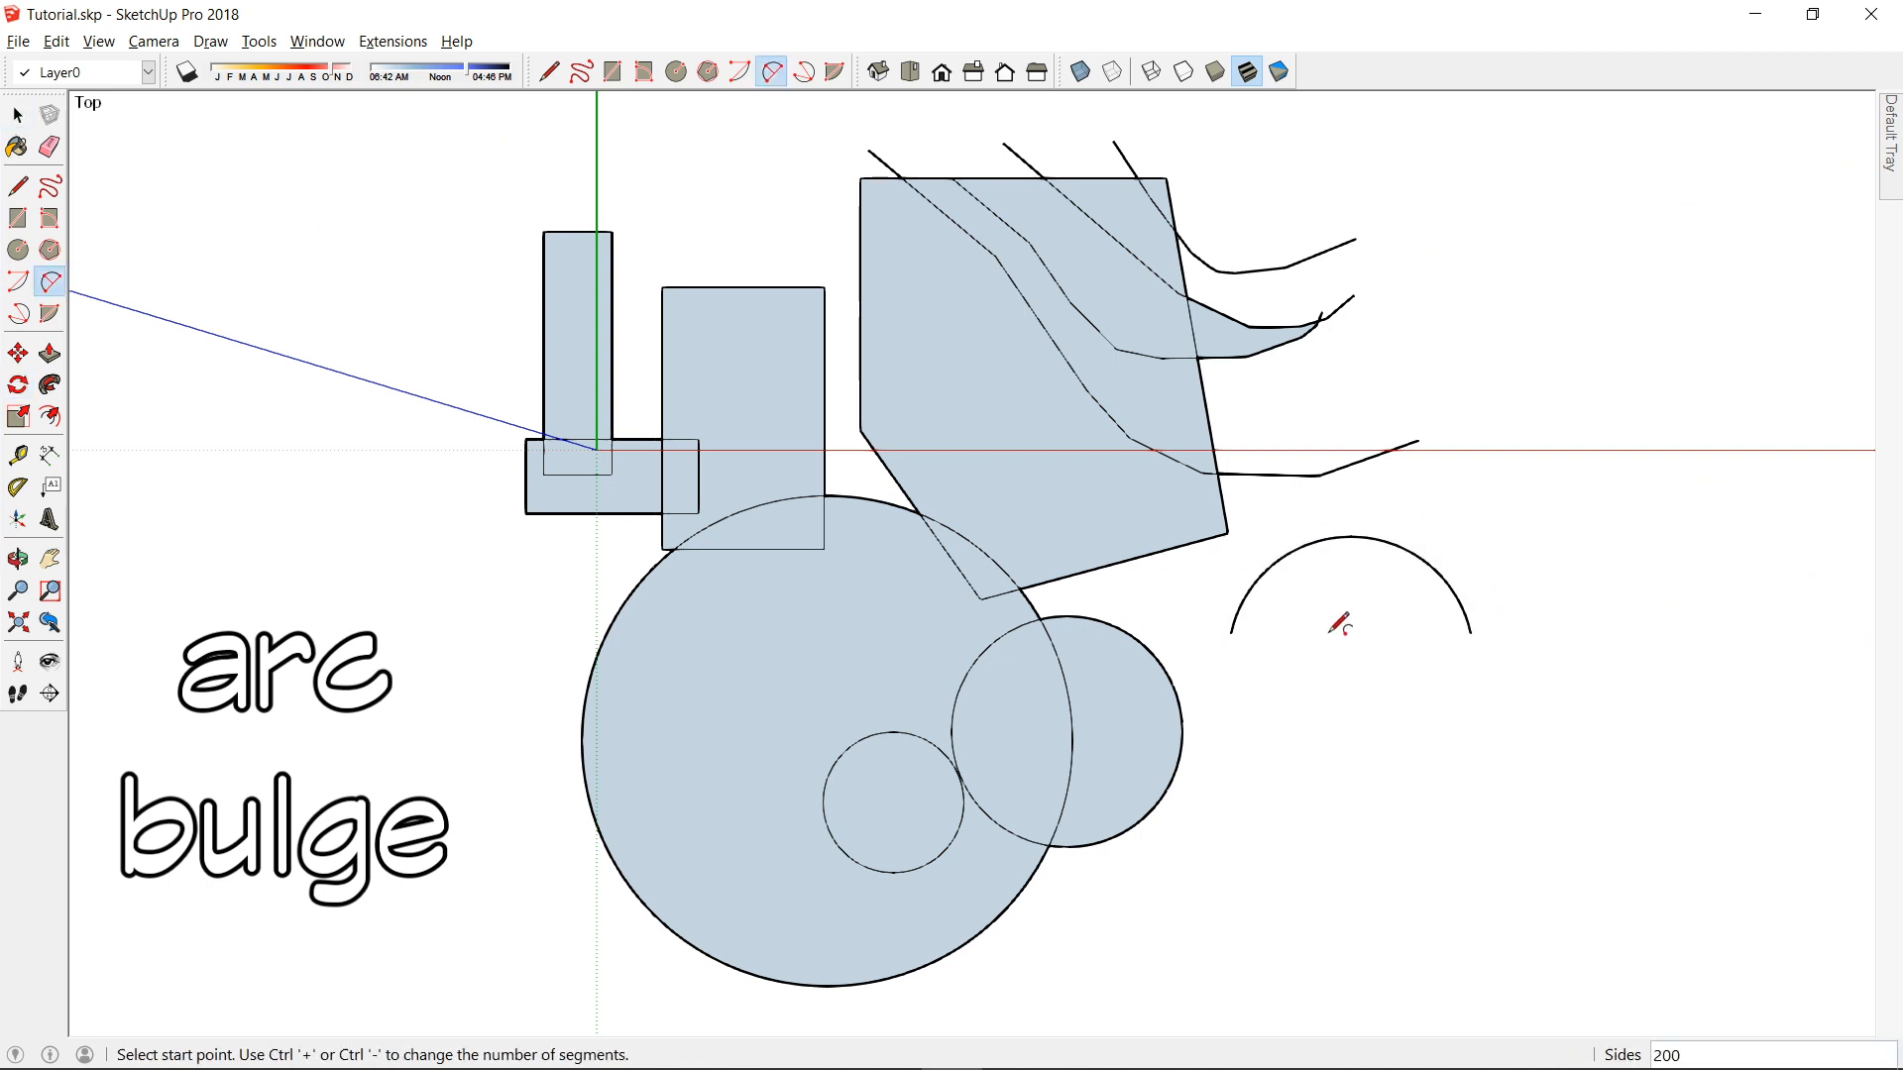
left_click(1328, 635)
left_click(1370, 733)
left_click(1496, 715)
key("space")
Draw a straight line parallel to the green axis in the area of the two arcs.
scroll(1359, 688, "down", 2)
scroll(1358, 688, "up", 3)
key("l")
left_click(1430, 723)
left_click(1431, 552)
key("space")
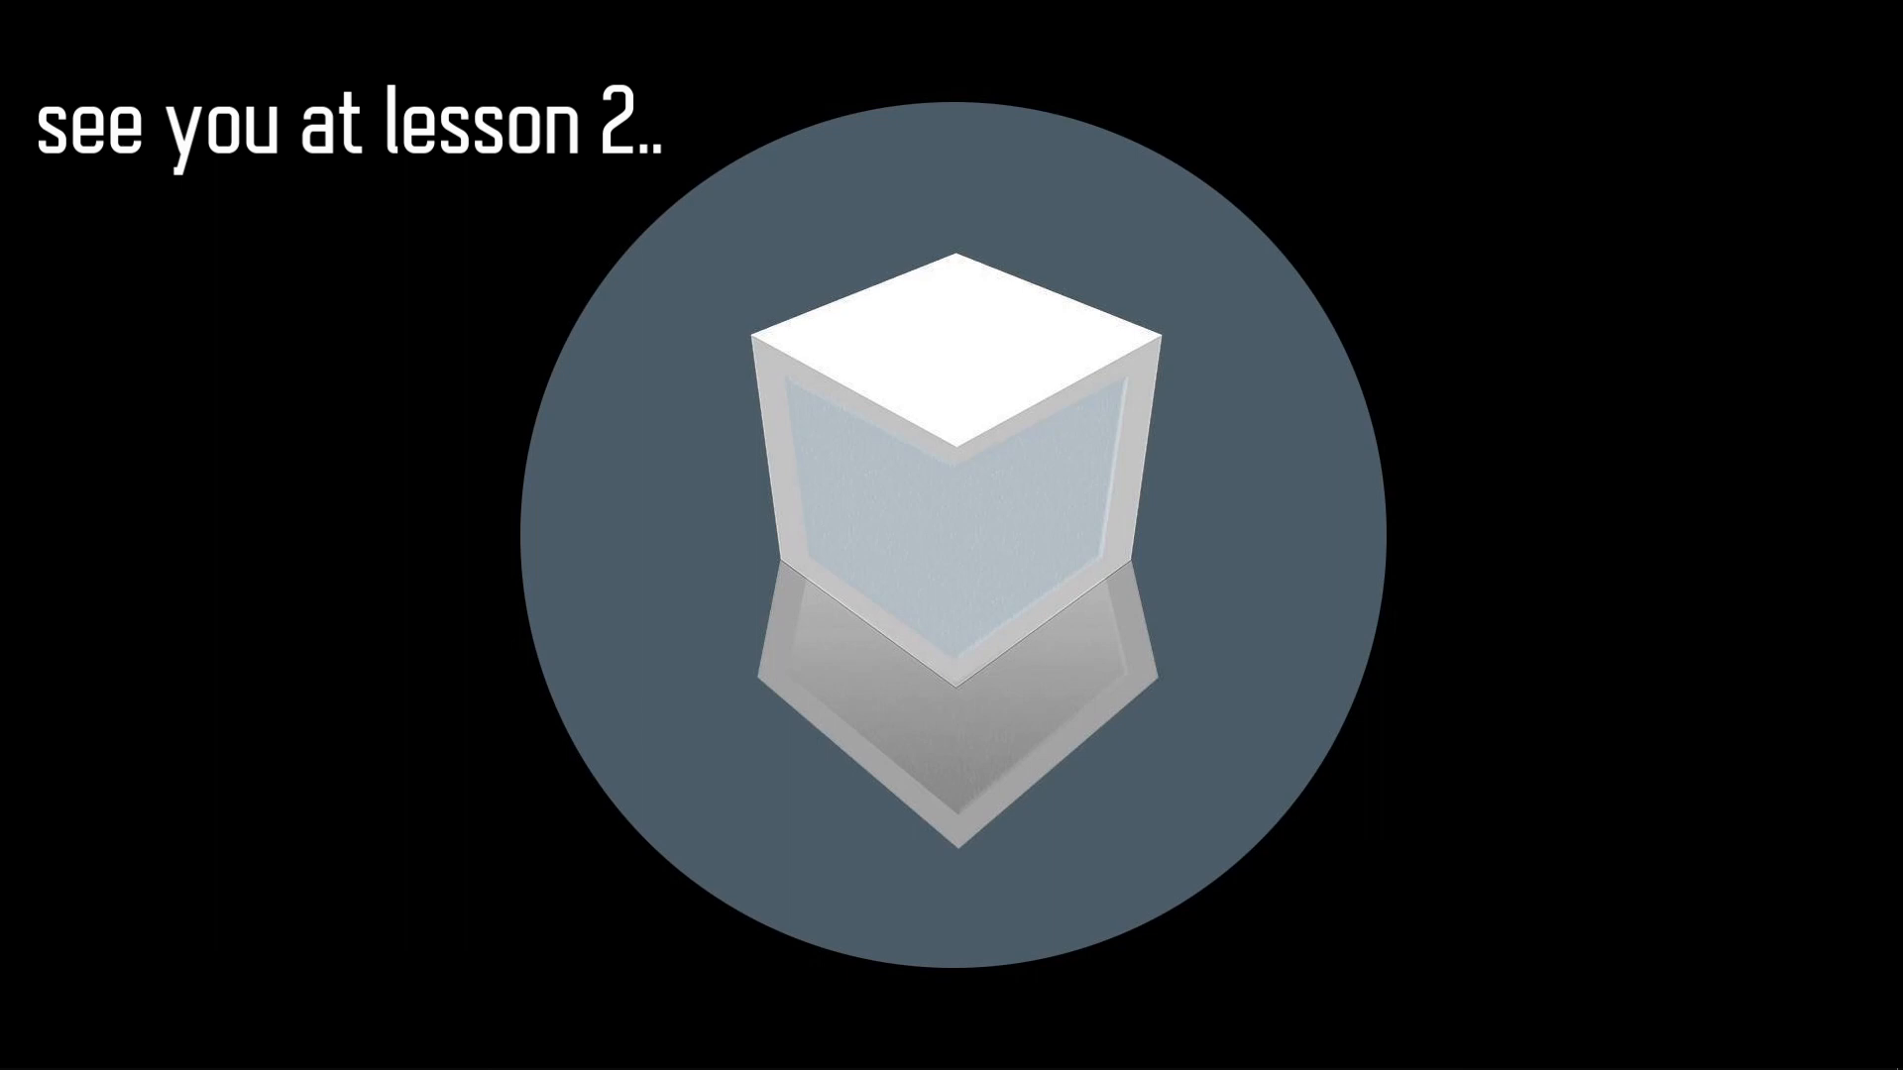